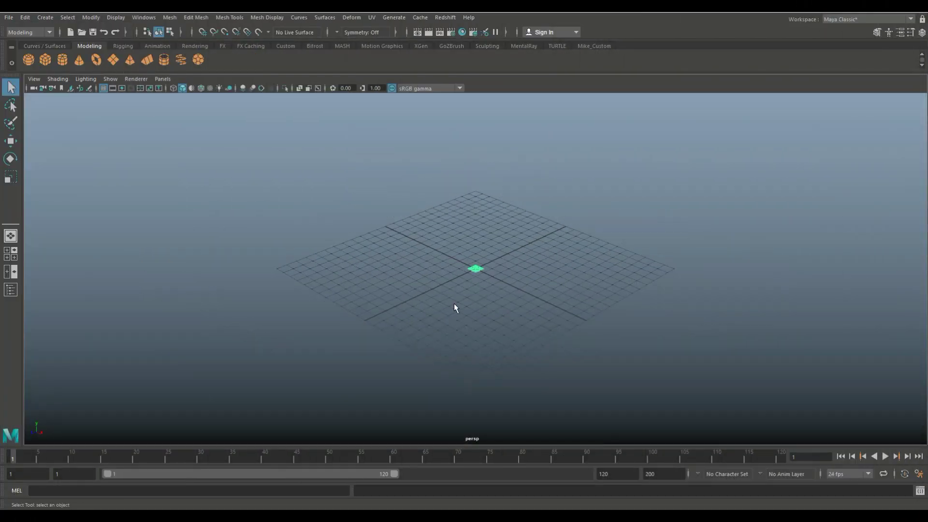
Enlarge the floor plane and give it 4×4 subdivisions.
key("r")
middle_click_drag(455, 308, 661, 311)
key("ctrl+a")
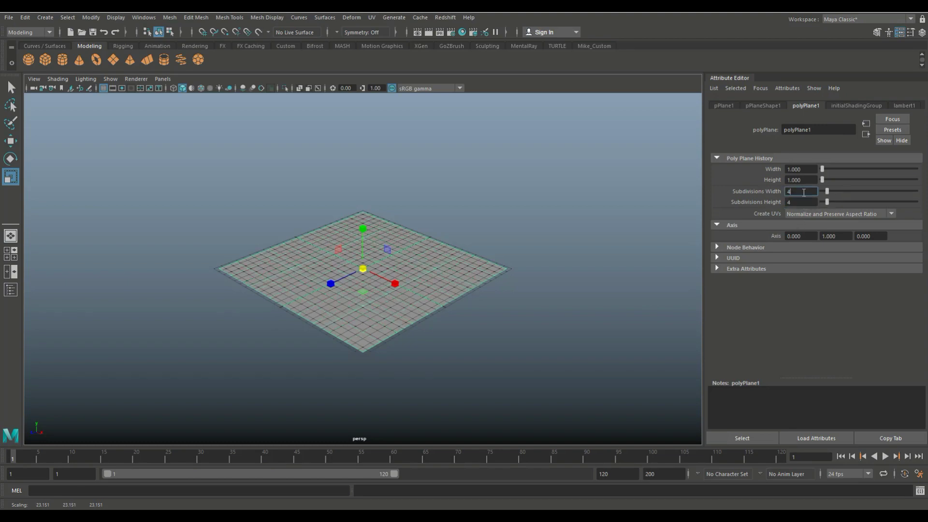
key("Return")
left_click_drag(499, 312, 297, 234, "alt")
Extrude the floor faces with a 0.1 offset into inset panels.
right_click_drag(296, 234, 298, 261)
left_click(480, 351)
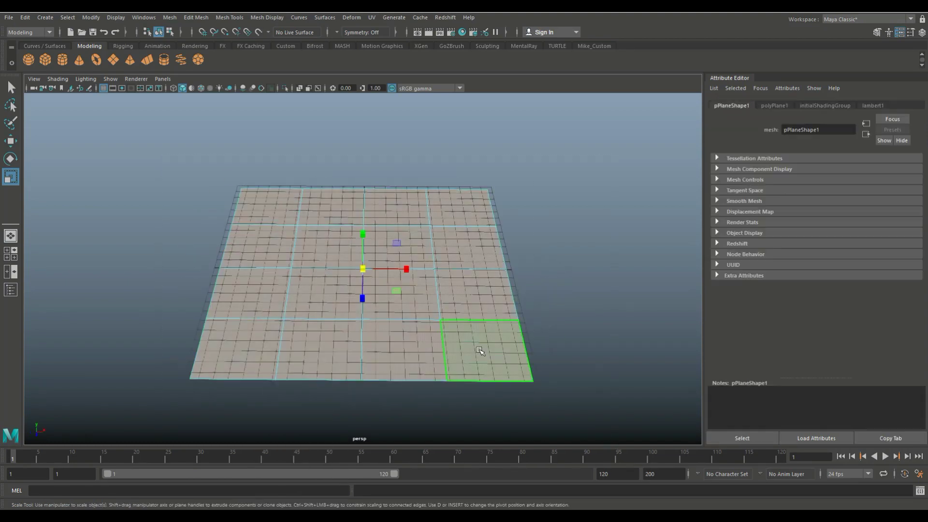
key("ctrl+e")
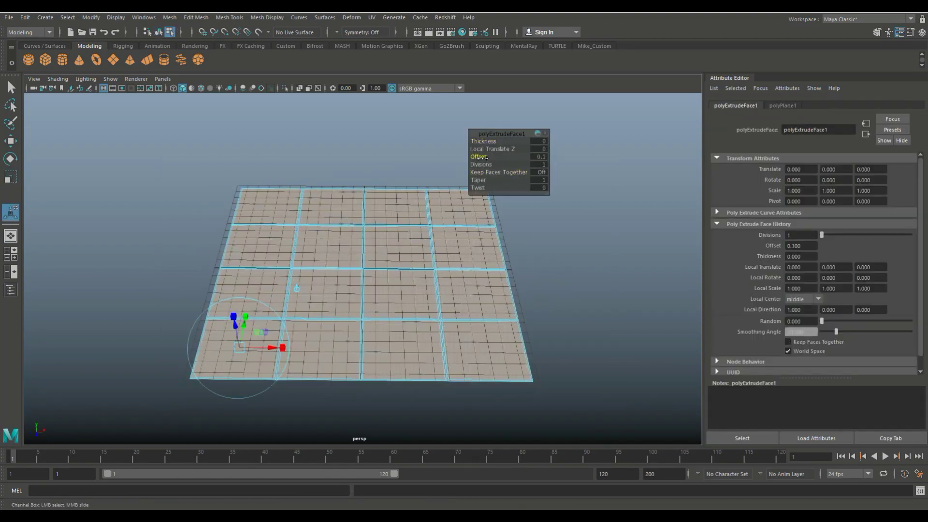
key("w")
scroll(422, 279, "down", 2)
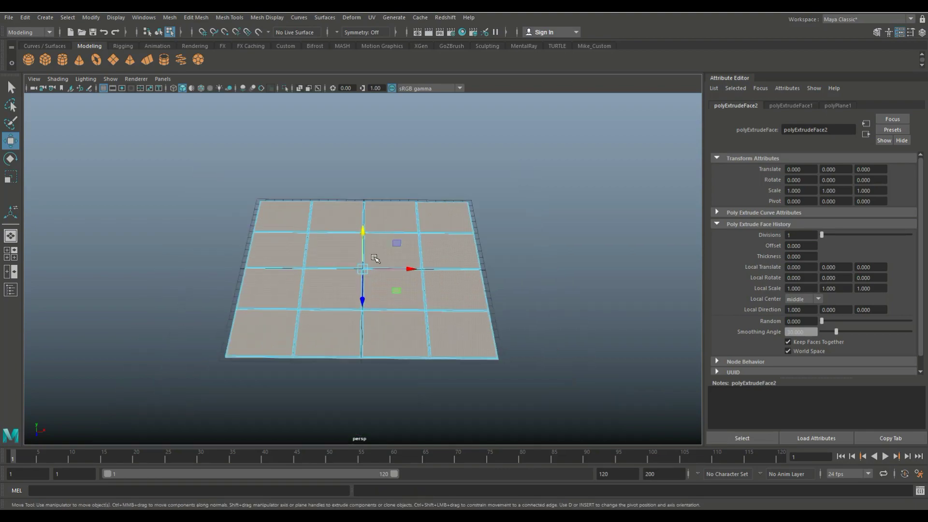
scroll(422, 279, "up", 8)
scroll(422, 278, "down", 10)
Extrude the floor's back edges up into a wall and delete its inner edges.
left_click(553, 203)
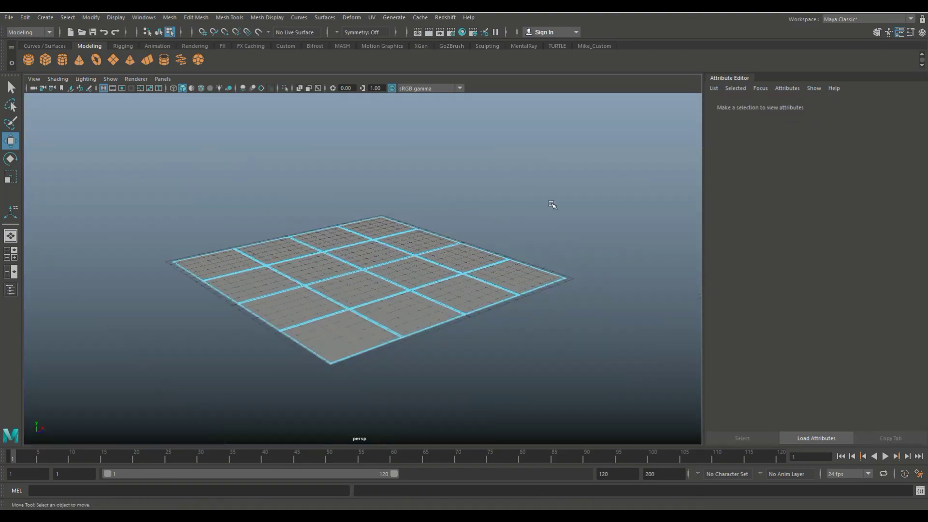
left_click_drag(553, 203, 507, 228, "alt")
scroll(348, 348, "up", 5)
scroll(238, 232, "up", 5)
mouse_move(238, 232)
left_mouse_down("alt")
mouse_move(480, 162)
mouse_move(143, 309)
mouse_move(502, 358)
left_mouse_up("alt")
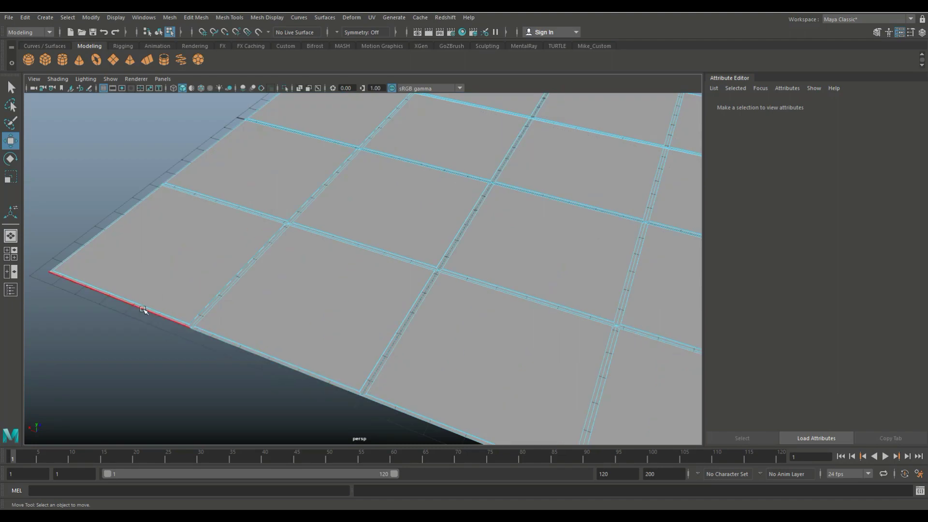
left_click(143, 309)
scroll(504, 360, "down", 5)
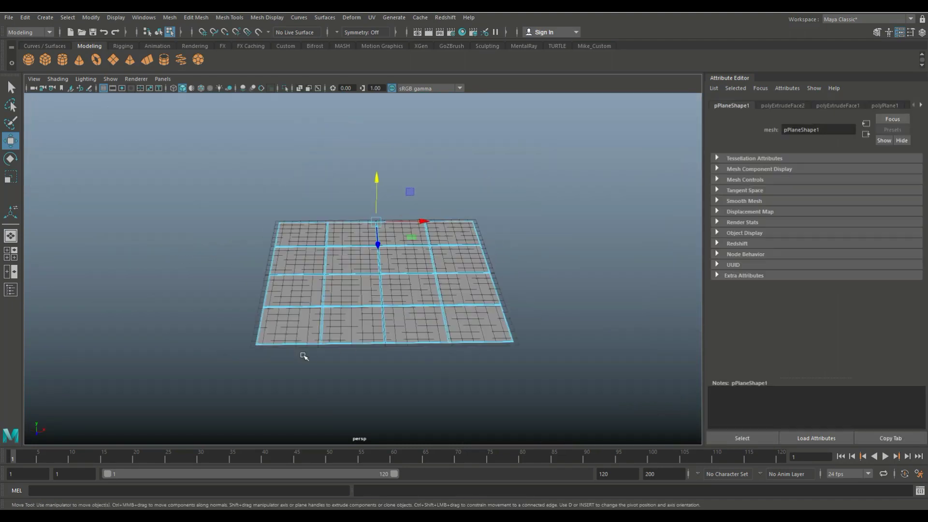
key("ctrl+e")
left_click_drag(377, 188, 374, 73)
right_click_drag(311, 150, 440, 172, "shift")
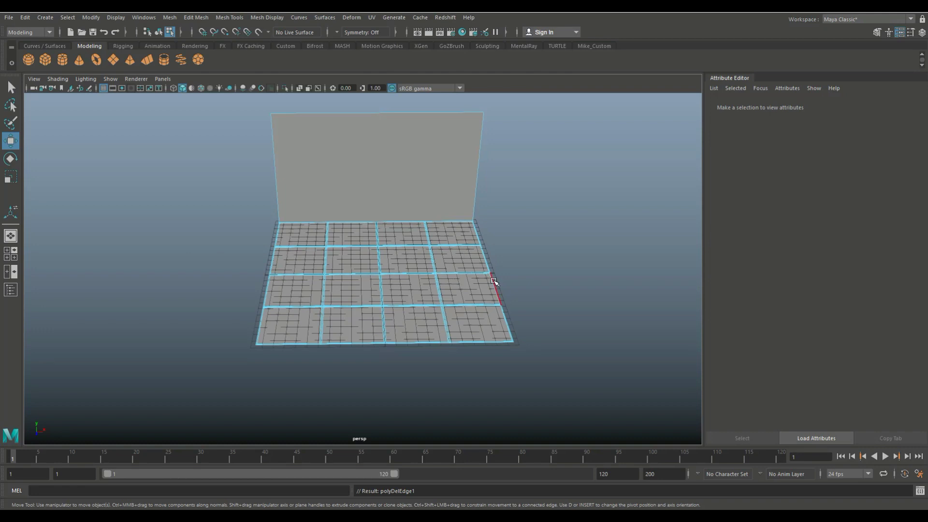
key("F8")
Scale the box into a tall, narrow wall panel.
key("r")
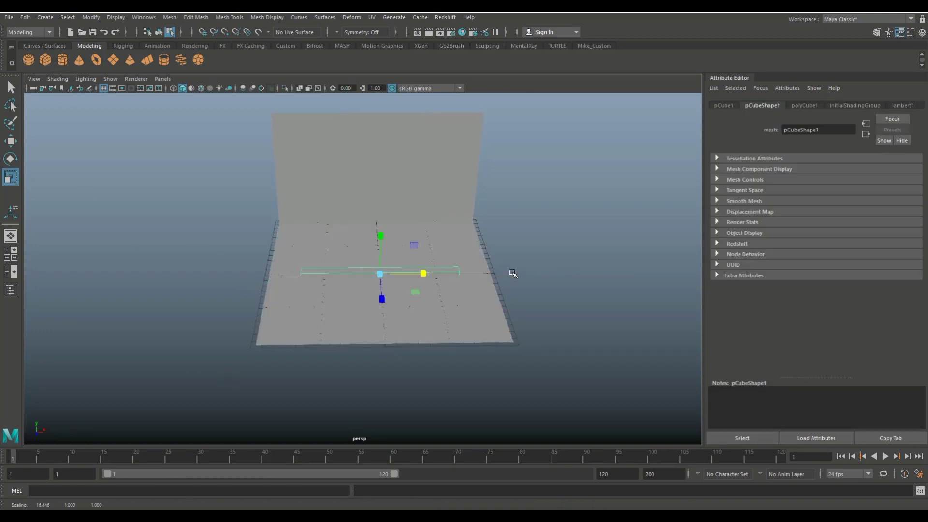
left_click_drag(382, 214, 382, 113)
key("w")
mouse_move(381, 145)
left_mouse_down("alt")
mouse_move(468, 234)
mouse_move(340, 340)
left_mouse_up("alt")
key("r")
left_click_drag(426, 243, 419, 242)
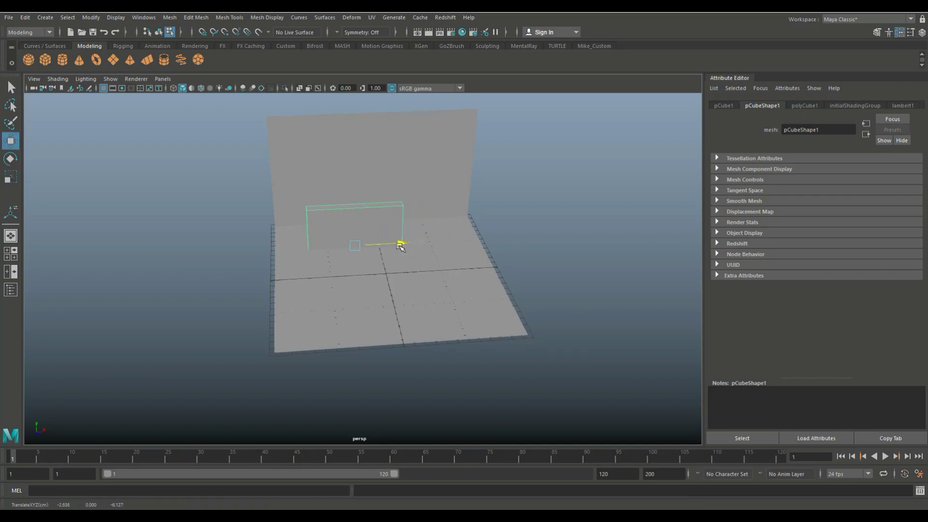
Shift the panel's left-edge vertices along X in the wireframe top view.
key("space")
key("space")
key("4")
scroll(358, 314, "up", 2)
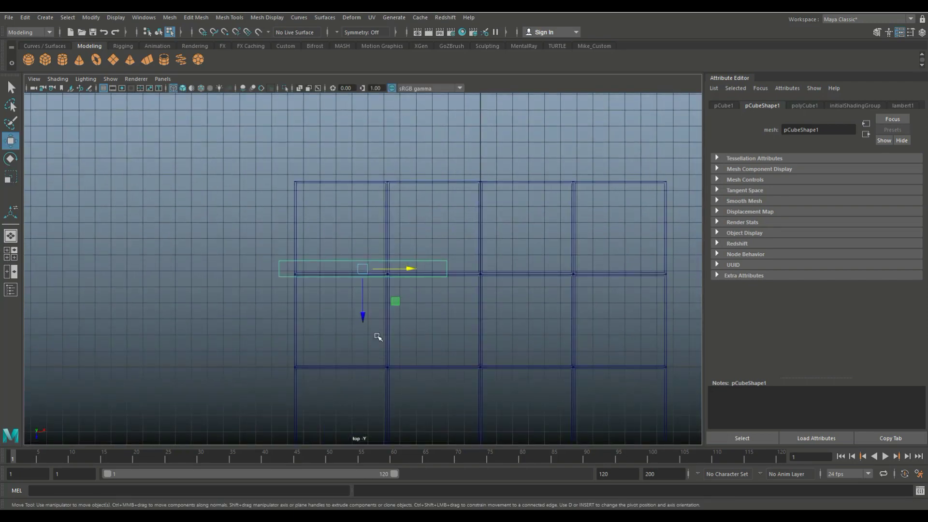
key("F9")
left_click_drag(271, 256, 276, 315)
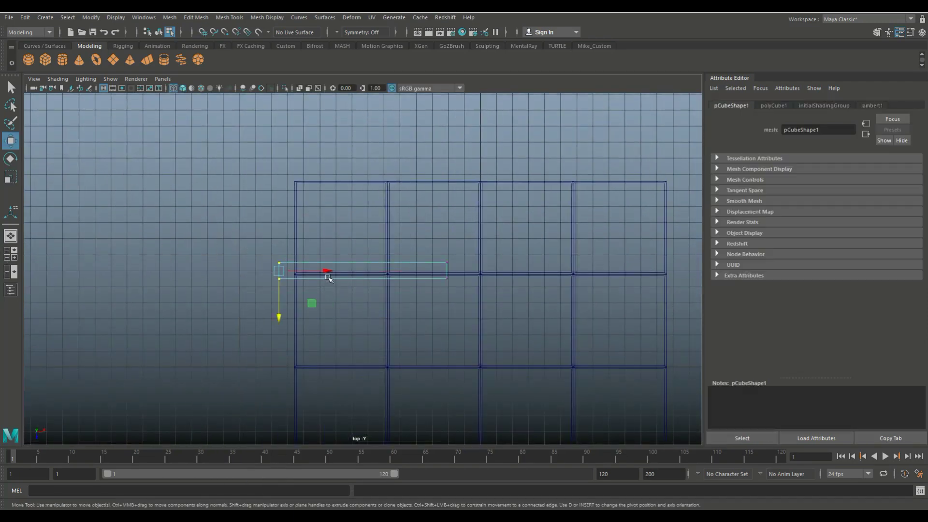
left_click_drag(283, 279, 293, 279)
Raise the panel's top vertices in the perspective view.
key("space")
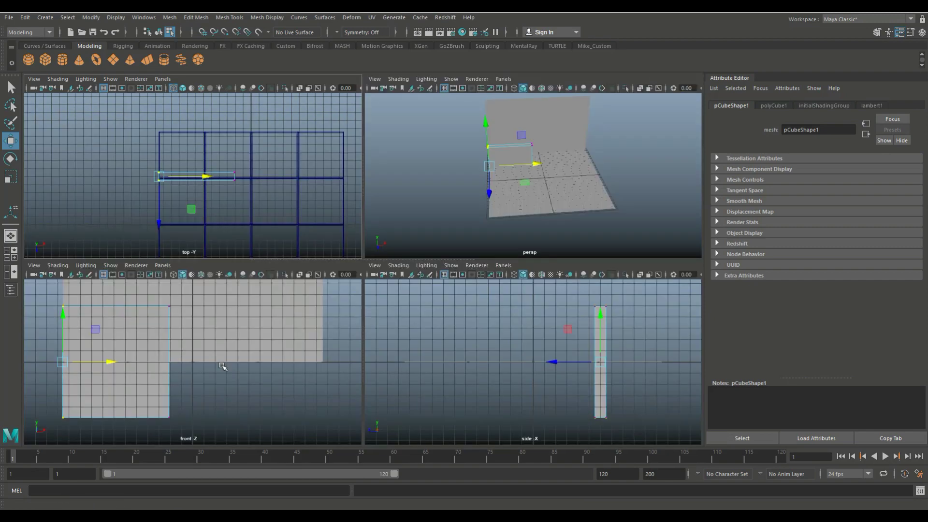
key("space")
left_click_drag(317, 245, 340, 212, "alt")
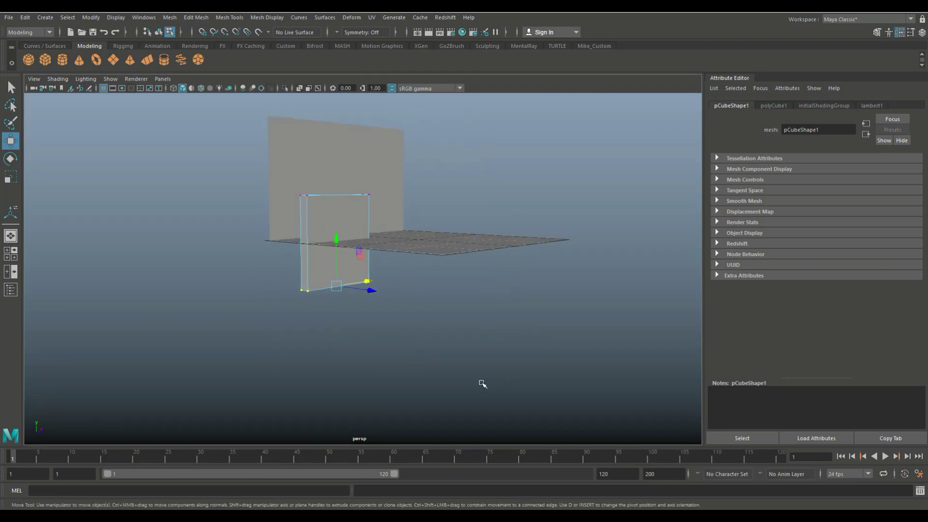
left_click_drag(285, 184, 382, 205)
left_click_drag(338, 314, 373, 290, "alt")
left_click_drag(317, 205, 316, 84)
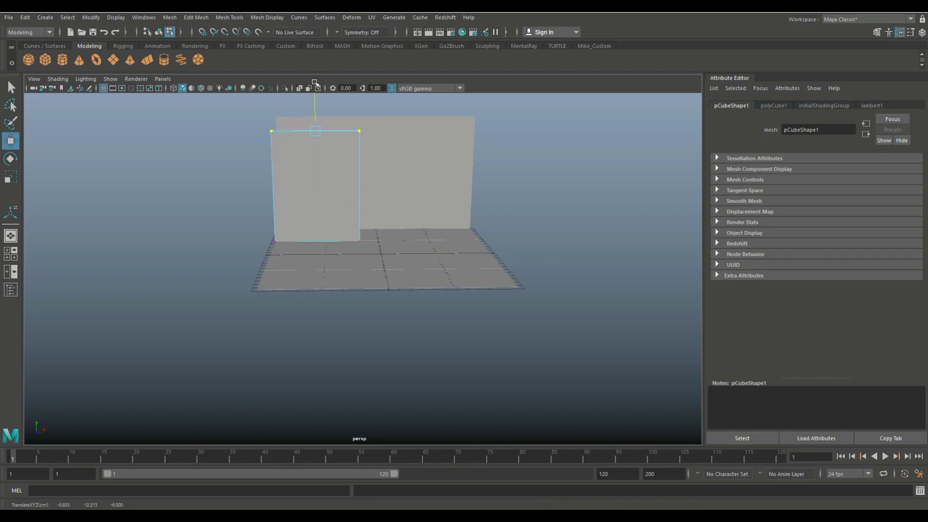
Slide the top vertex right and bottom vertex left in front view to slant the edge.
key("space")
key("space")
scroll(284, 348, "up", 2)
left_click_drag(357, 222, 361, 191)
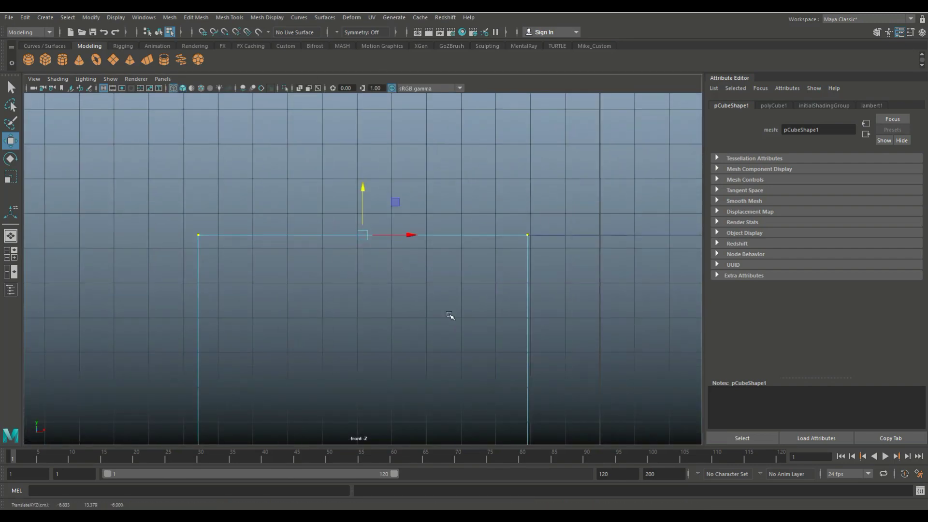
scroll(436, 269, "down", 3)
left_click_drag(475, 261, 543, 259)
scroll(483, 290, "down", 2)
mouse_move(401, 368)
left_mouse_down()
mouse_move(445, 404)
mouse_move(423, 386)
left_mouse_up()
right_click_drag(387, 270, 338, 234)
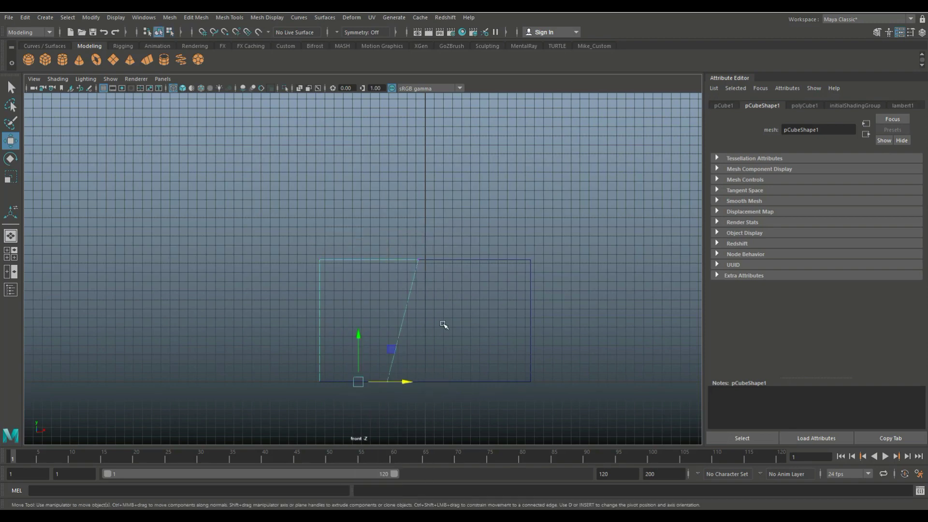
Duplicate the tapered panel and rotate the copy to mirror it.
key("ctrl+d")
key("e")
mouse_move(365, 413)
left_mouse_down()
mouse_move(430, 370)
mouse_move(545, 385)
left_mouse_up()
key("w")
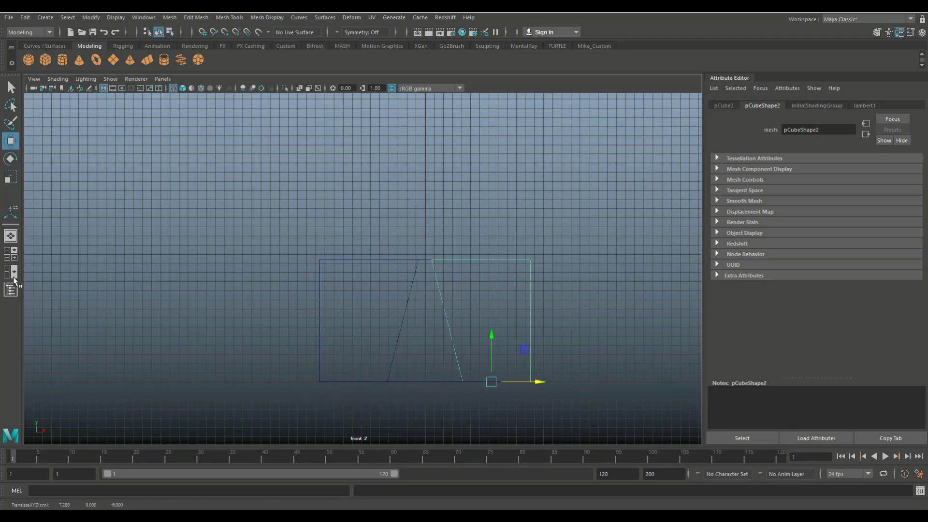
left_click(14, 278)
left_click(574, 269)
mouse_move(574, 269)
left_mouse_down("alt")
mouse_move(452, 335)
mouse_move(317, 281)
mouse_move(416, 300)
left_mouse_up("alt")
Create a cylinder with Subdivisions Axis 10 and delete its cap faces.
left_click(63, 59)
key("ctrl+a")
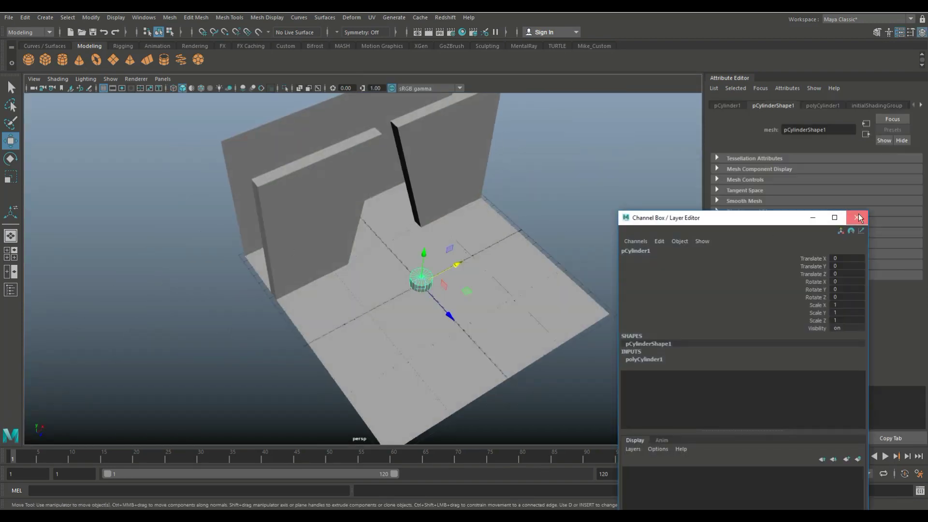
key("ctrl+a")
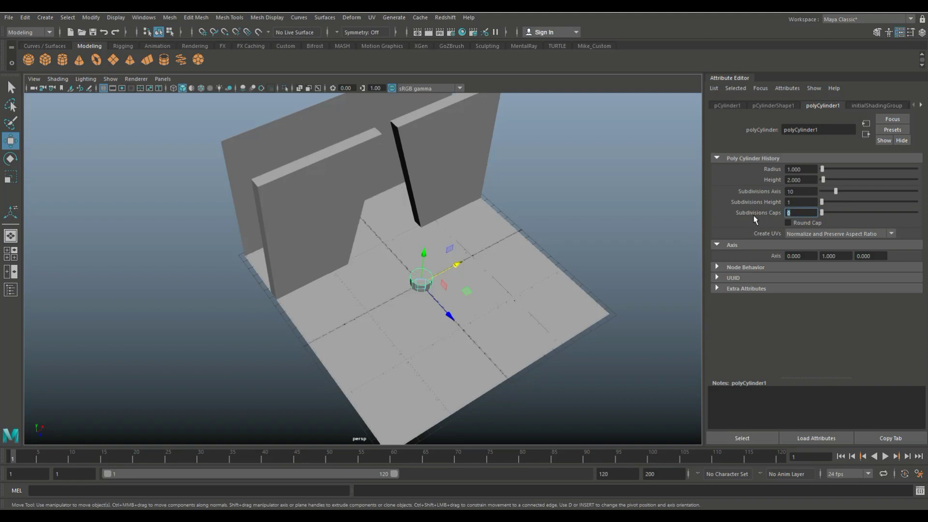
scroll(457, 281, "up", 5)
left_click(549, 280)
key("Delete")
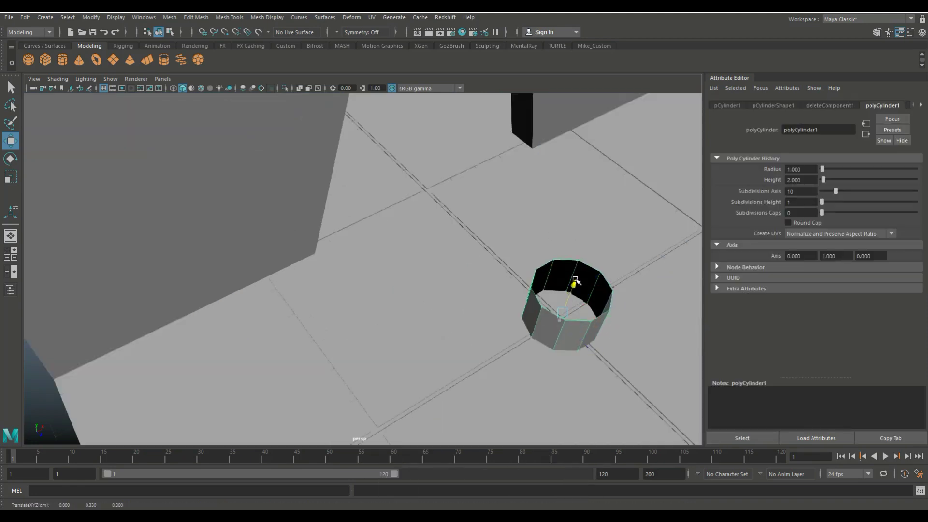
Rotate, move and scale the cylinder into a long horizontal rod beside the wall.
left_click_drag(551, 282, 545, 244, "alt")
right_click_drag(431, 234, 464, 227)
mouse_move(435, 290)
left_mouse_down("alt")
mouse_move(371, 283)
mouse_move(435, 232)
left_mouse_up("alt")
key("e")
scroll(371, 283, "down", 5)
key("w")
middle_click_drag(464, 232, 370, 231)
key("r")
left_click_drag(371, 232, 339, 270, "alt")
left_click_drag(401, 186, 556, 186)
left_click_drag(338, 271, 267, 308, "alt")
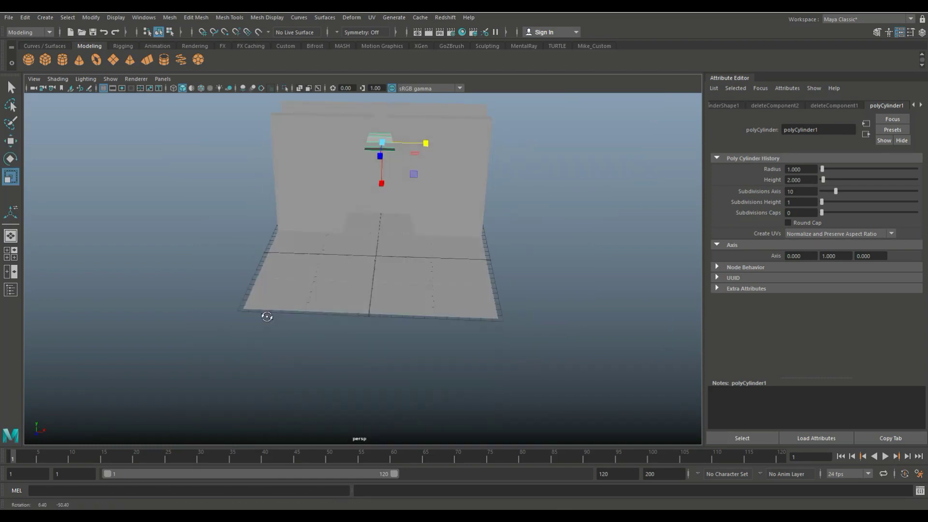
Insert two edge loops around the cylinder with Insert Edge Loop.
key("space")
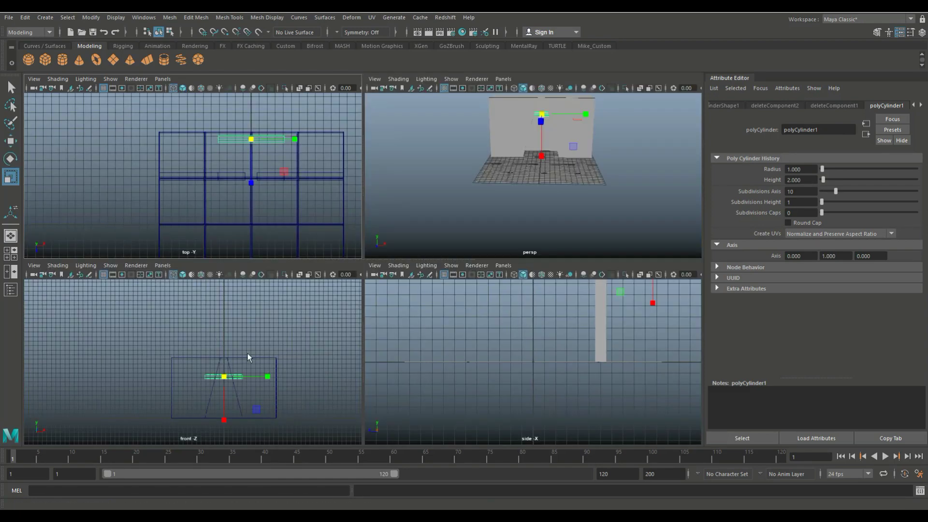
key("space")
key("space")
key("space")
mouse_move(521, 187)
left_mouse_down("alt")
mouse_move(507, 290)
mouse_move(456, 315)
left_mouse_up("alt")
left_click(229, 18)
left_click(315, 90)
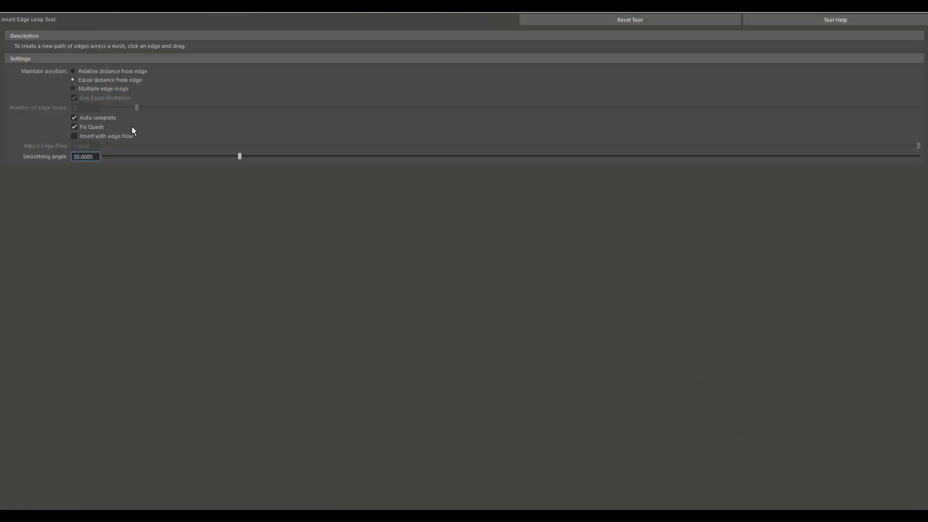
left_click(75, 90)
left_click(394, 174)
Smooth the cylinder and raise it higher up the wall.
key("r")
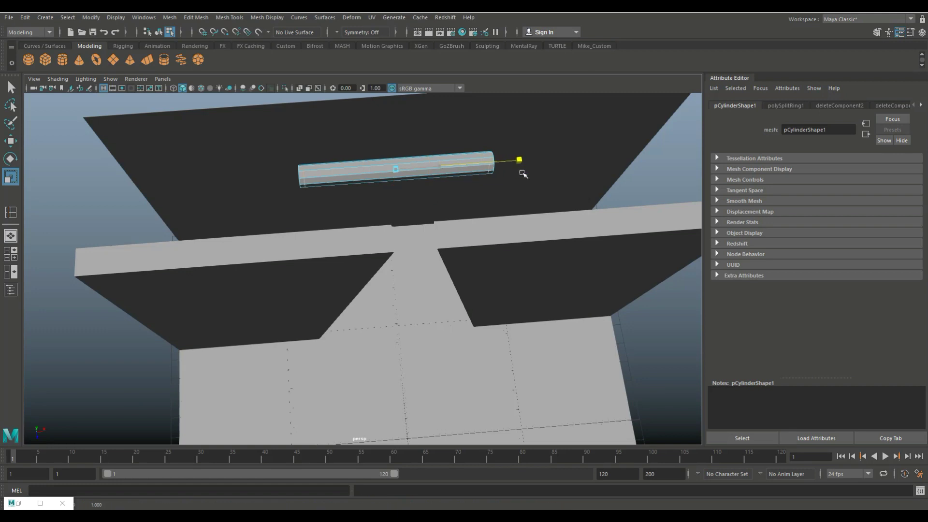
left_click(170, 17)
left_click(193, 108)
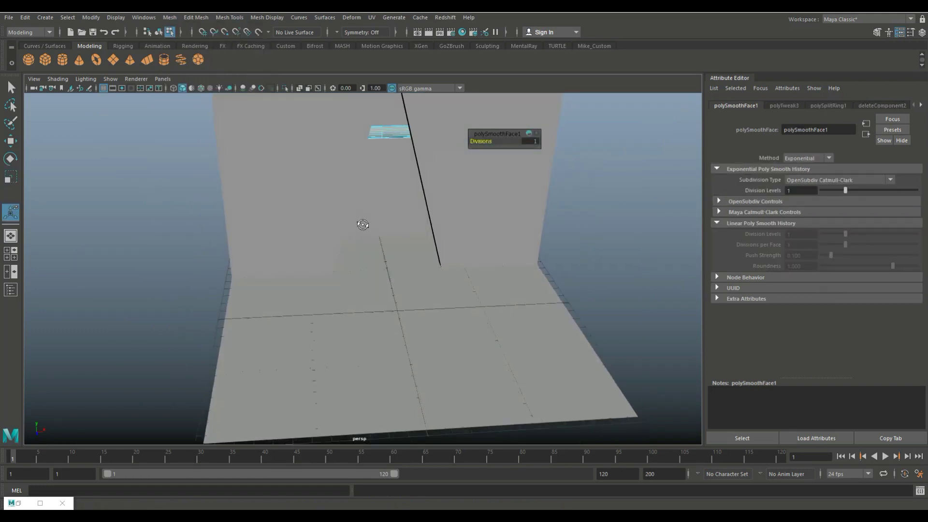
key("space")
key("space")
left_click_drag(536, 201, 494, 202, "alt")
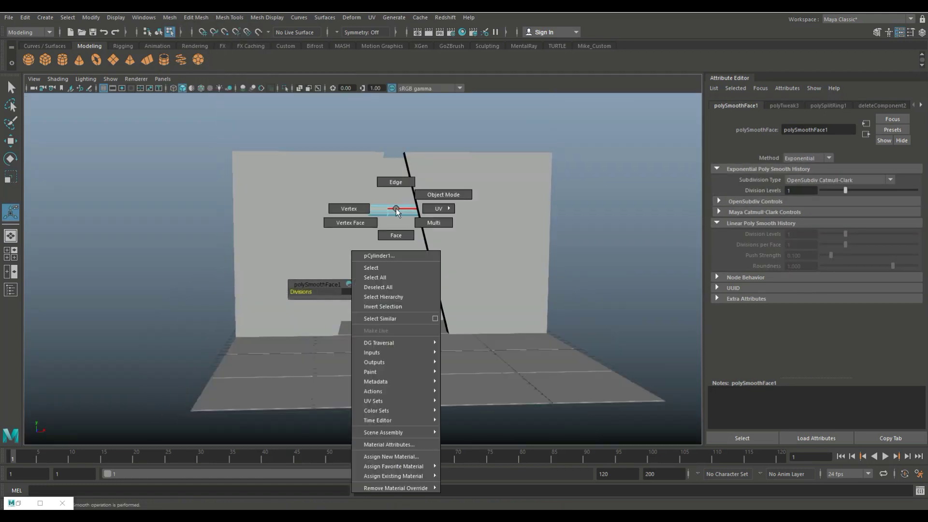
right_click_drag(396, 208, 374, 231)
key("w")
mouse_move(387, 163)
left_mouse_down()
mouse_move(388, 131)
mouse_move(391, 149)
left_mouse_up()
Make two duplicates of the cylinder pipe.
key("ctrl+d")
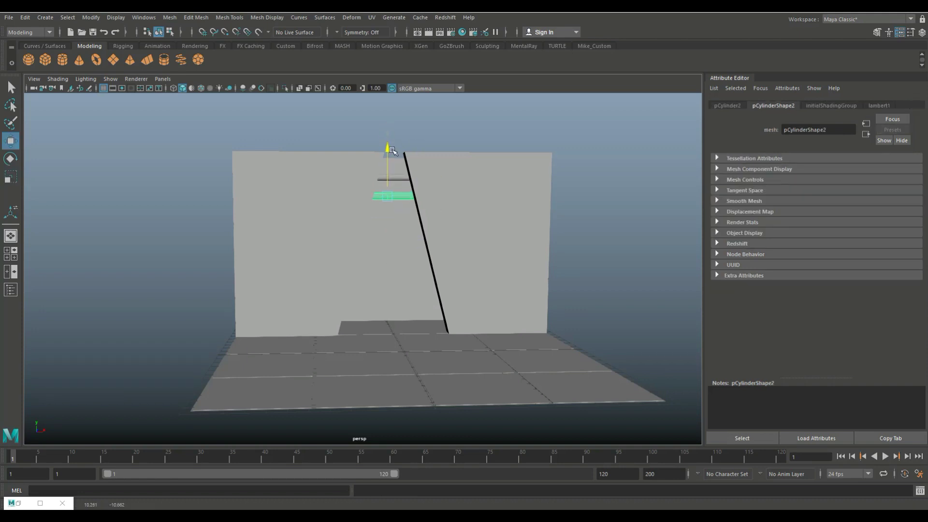
scroll(372, 224, "up", 5)
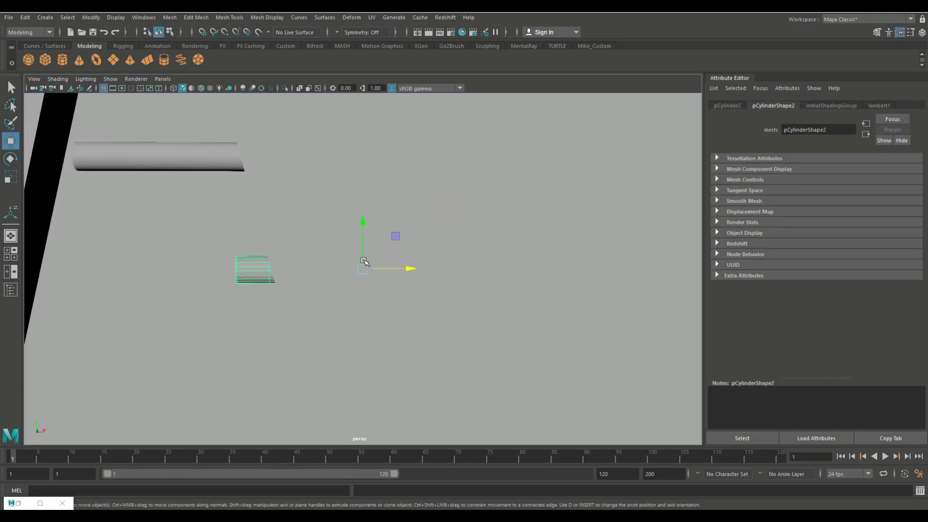
left_click_drag(309, 251, 242, 263, "alt")
right_click_drag(241, 264, 242, 234)
mouse_move(242, 234)
left_mouse_down("alt")
mouse_move(366, 282)
mouse_move(322, 285)
left_mouse_up("alt")
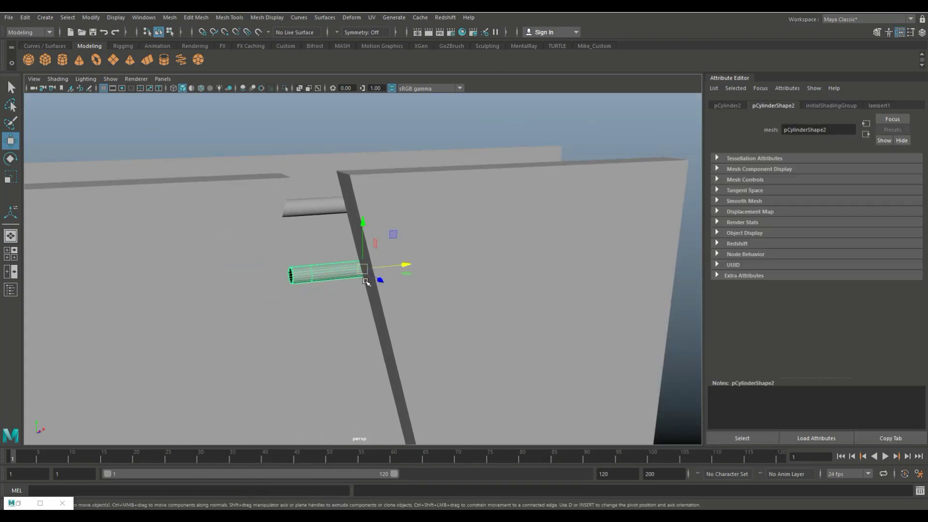
key("ctrl+d")
Combine both straight pipe pieces with Mesh > Combine, then switch to Edge mode.
left_click_drag(145, 195, 271, 232, "alt")
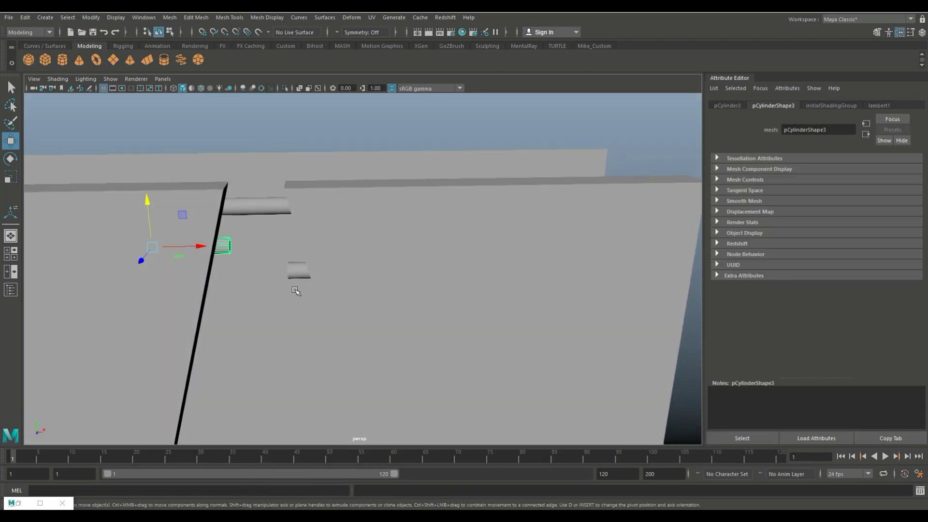
left_click(295, 269, "shift")
left_click(170, 17)
left_click(186, 44)
right_click_drag(231, 235, 231, 211)
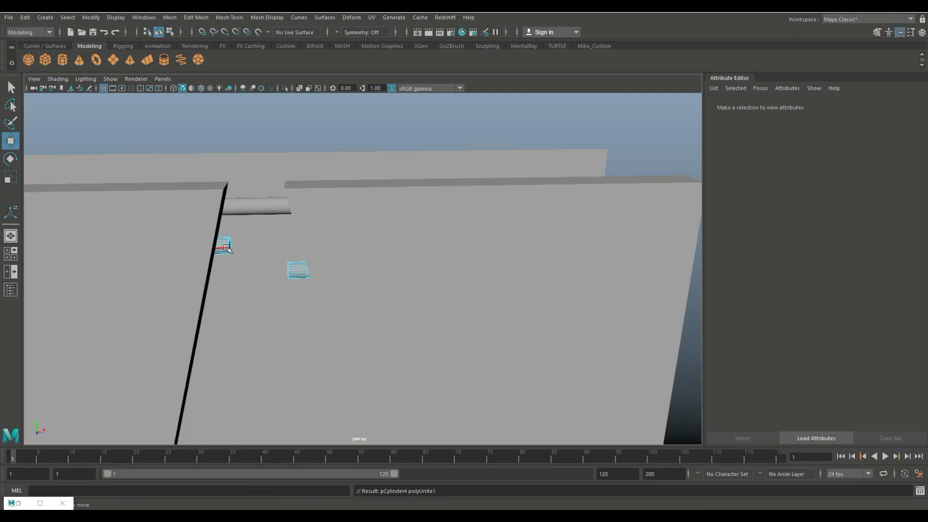
scroll(368, 251, "up", 5)
right_click_drag(495, 235, 494, 213)
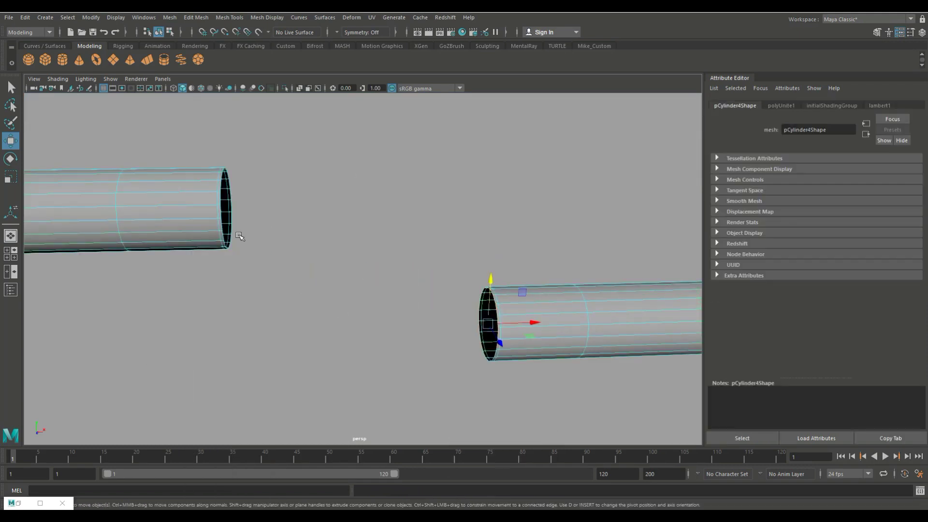
Bridge the two open pipe ends with Edit Mesh > Bridge into one bent pipe.
left_click(195, 17)
left_click(315, 62)
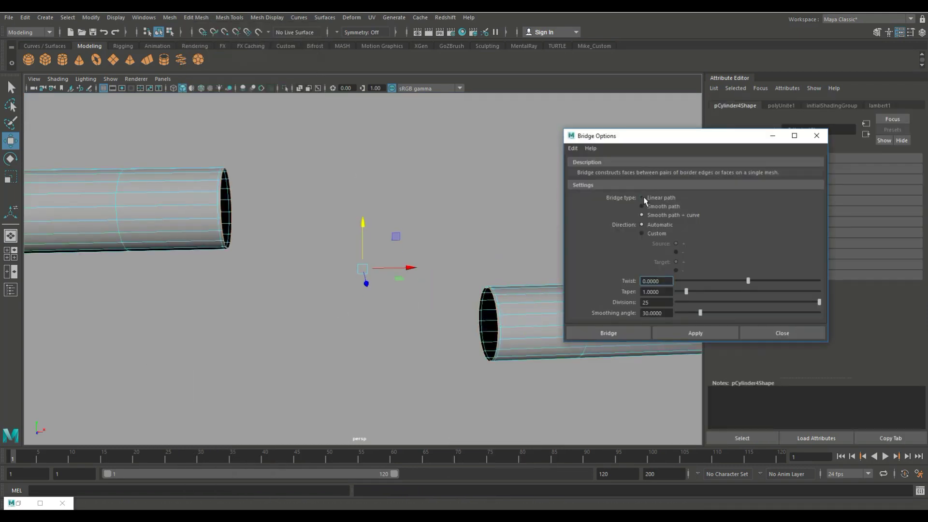
left_click(626, 334)
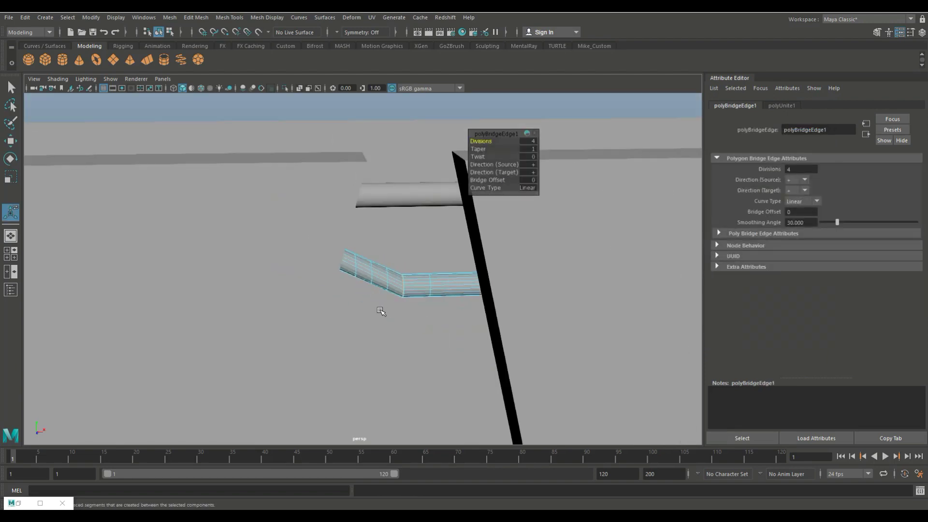
left_click_drag(381, 311, 228, 305, "alt")
Duplicate the bent pipe and lower the copy just below it in Y.
key("space")
key("space")
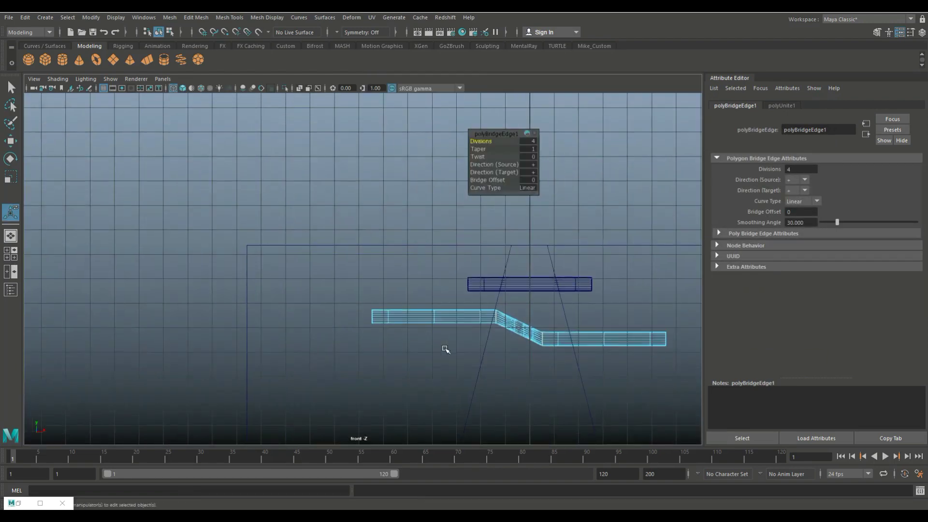
key("q")
key("F8")
key("w")
left_click_drag(522, 280, 525, 299)
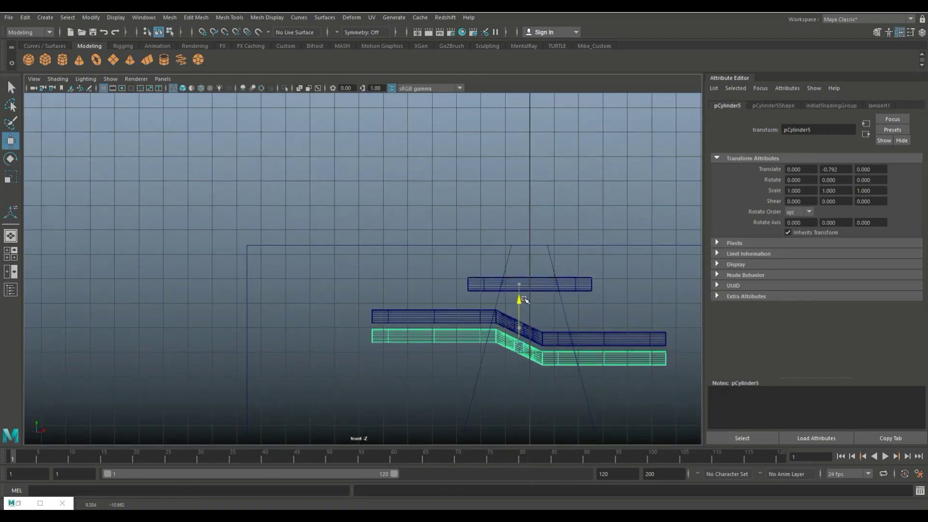
key("space")
key("space")
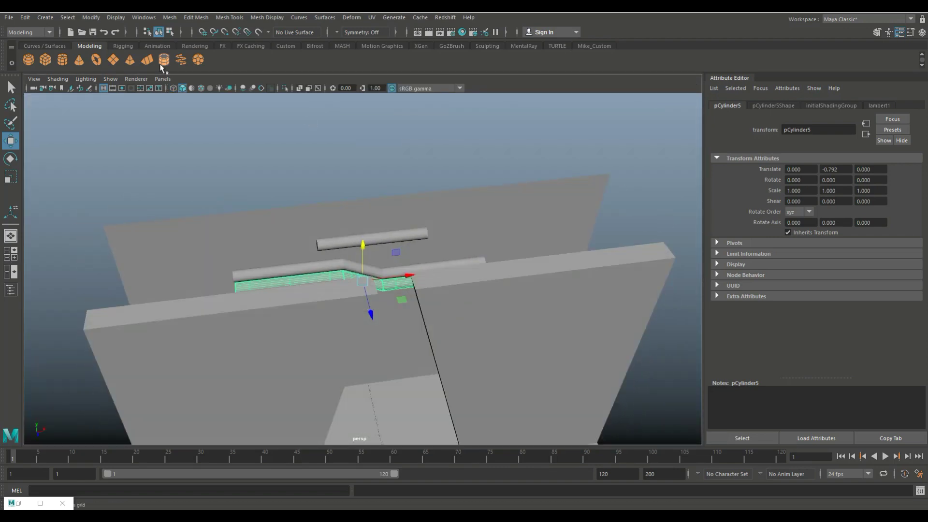
Rotate the pipe-primitive ring 90° and delete half of its faces.
left_click(354, 235)
scroll(353, 235, "down", 5)
mouse_move(393, 372)
left_mouse_down()
mouse_move(394, 227)
mouse_move(379, 241)
left_mouse_up()
key("e")
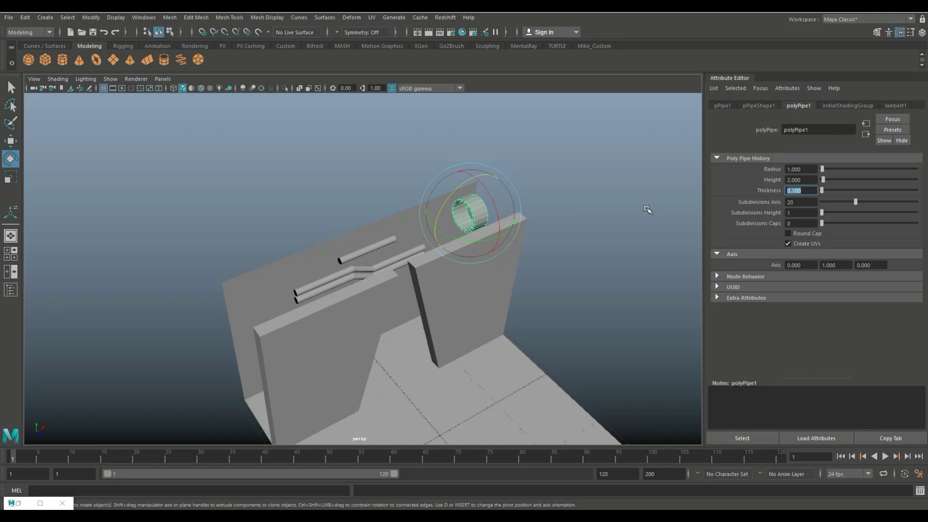
mouse_move(647, 210)
left_mouse_down("alt")
mouse_move(480, 279)
mouse_move(473, 342)
left_mouse_up("alt")
right_click(508, 197)
mouse_move(508, 197)
left_mouse_down("alt")
mouse_move(486, 234)
mouse_move(278, 194)
left_mouse_up("alt")
left_click(486, 234)
key("ctrl+z")
Move and scale the half ring to clamp around the pipes at the jog.
key("w")
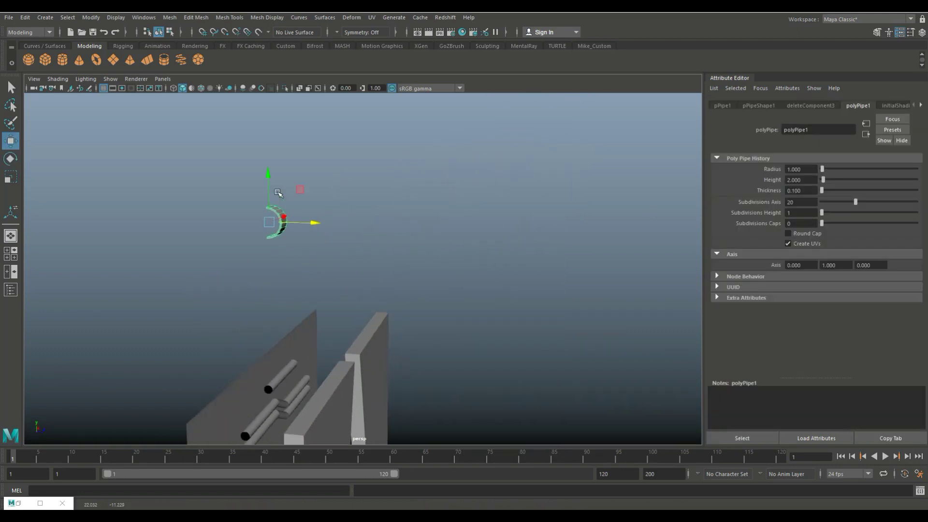
mouse_move(292, 364)
left_mouse_down("alt")
mouse_move(372, 342)
mouse_move(408, 270)
mouse_move(426, 270)
mouse_move(414, 322)
left_mouse_up("alt")
left_click_drag(377, 270, 380, 196)
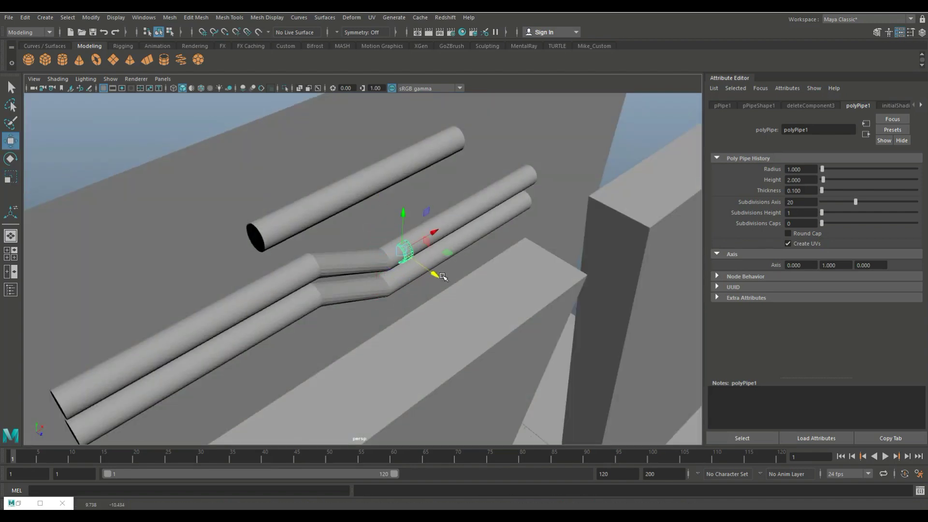
scroll(444, 277, "up", 5)
scroll(440, 292, "up", 3)
key("r")
mouse_move(346, 251)
left_mouse_down()
mouse_move(360, 297)
mouse_move(303, 260)
left_mouse_up()
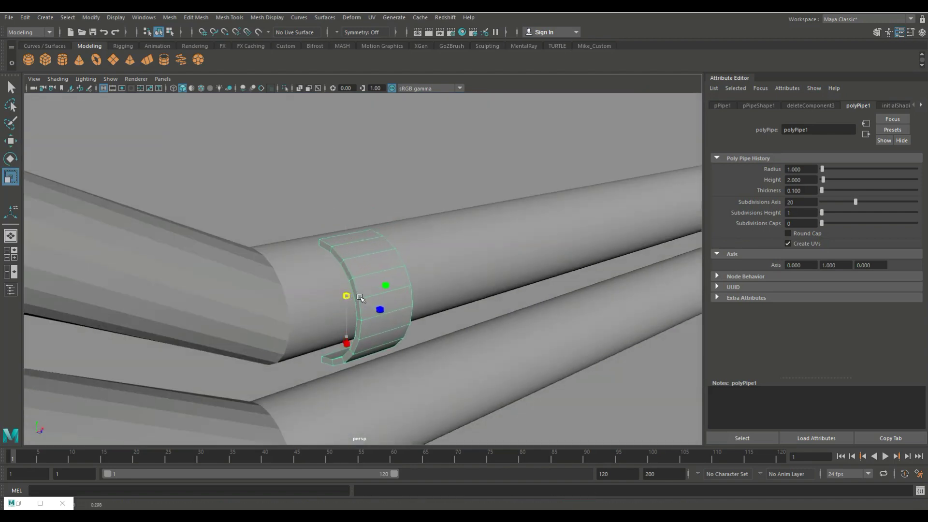
key("w")
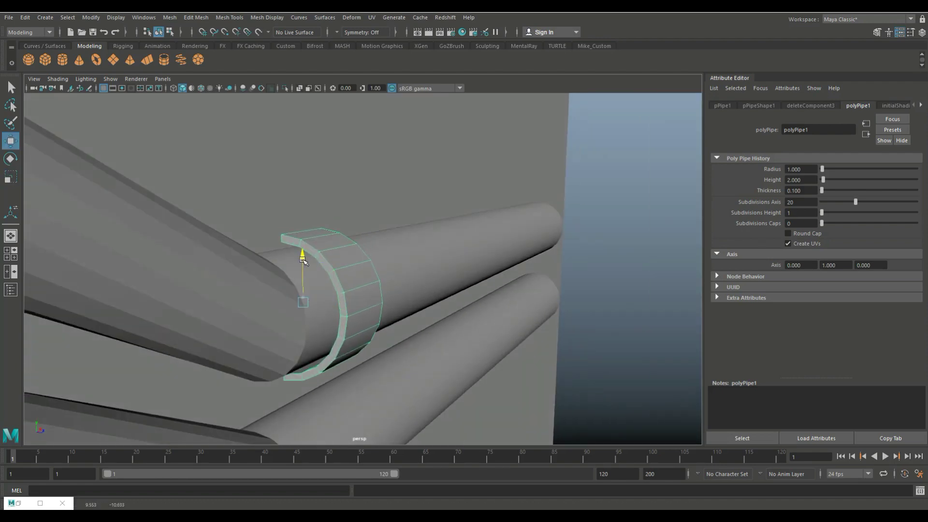
scroll(303, 259, "down", 5)
left_click(626, 193)
key("f")
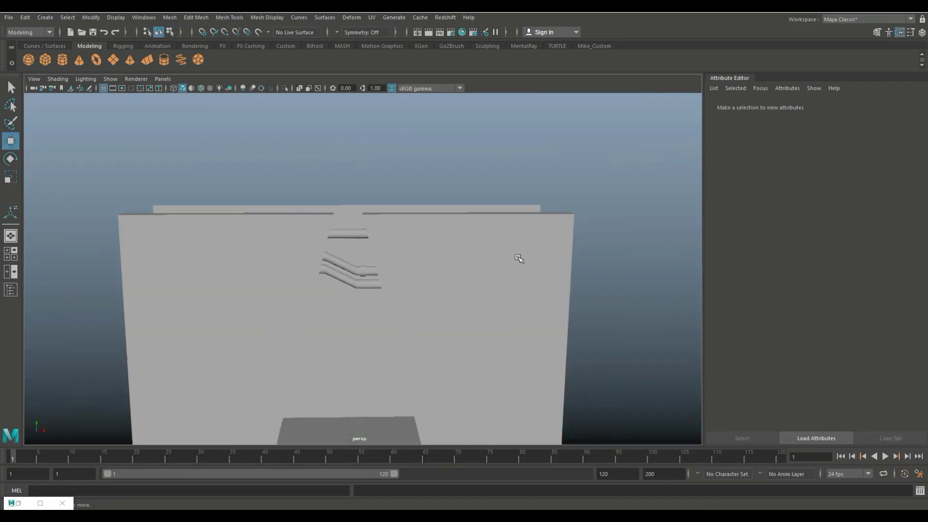
left_click_drag(518, 258, 549, 196, "alt")
Frame pCube3 and scale it down in Y into a thin strip across the wall.
left_click(50, 63)
scroll(385, 321, "down", 5)
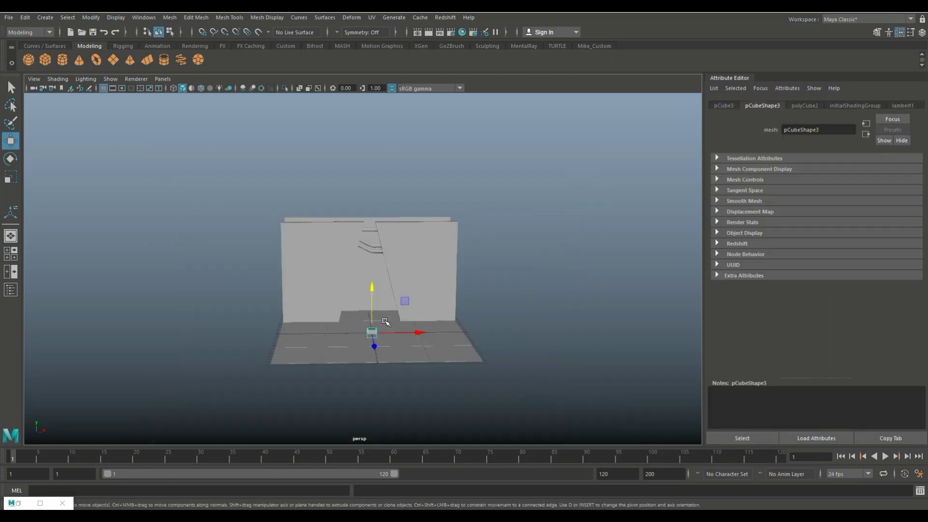
key("w")
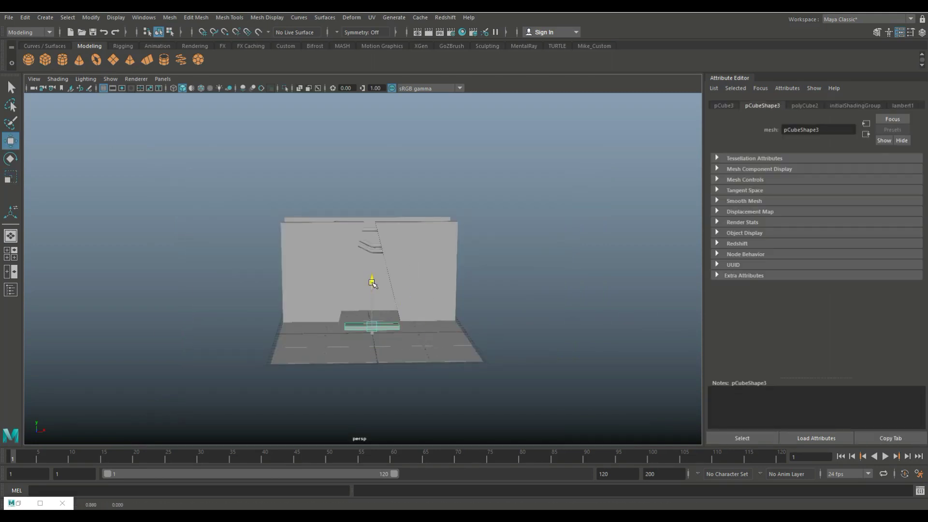
left_click_drag(383, 367, 425, 308, "alt")
key("f")
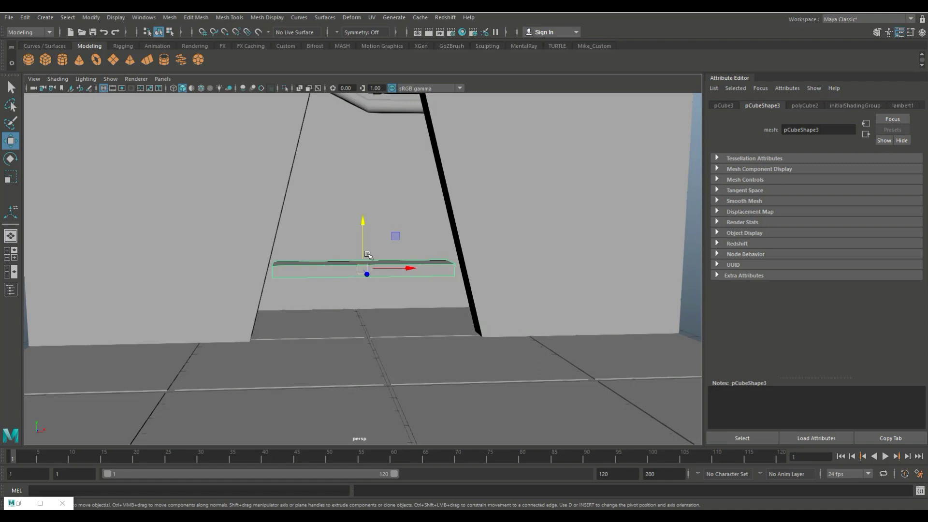
key("r")
left_click_drag(363, 222, 362, 240)
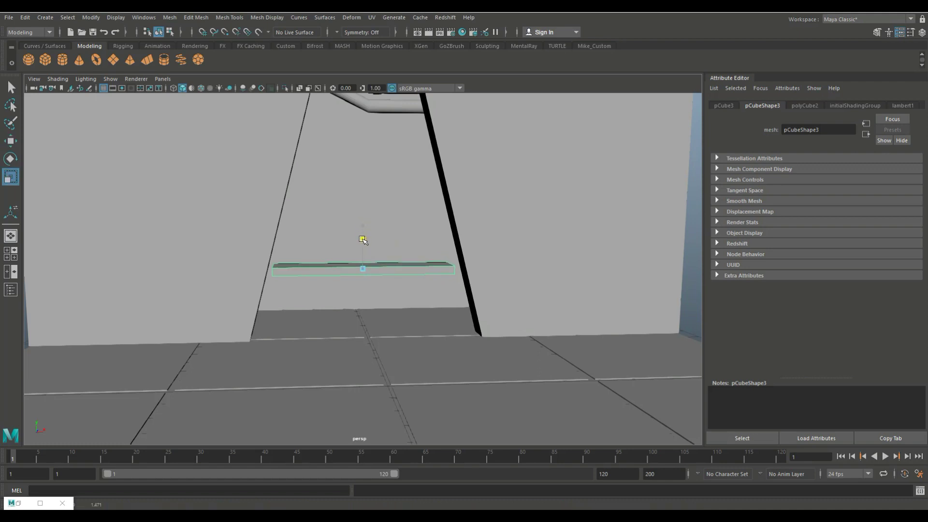
Create a cylinder and delete its top and bottom caps to leave an open tube.
left_click(165, 59)
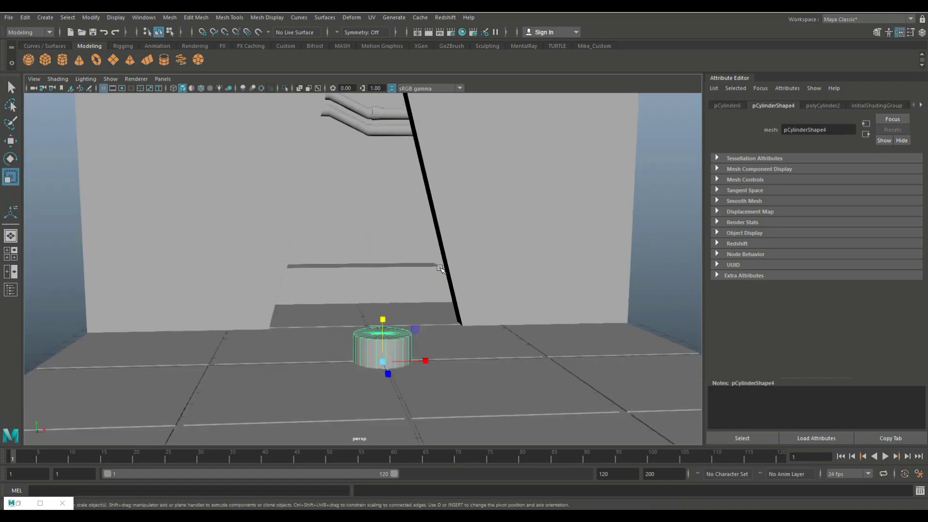
key("w")
scroll(627, 266, "up", 3)
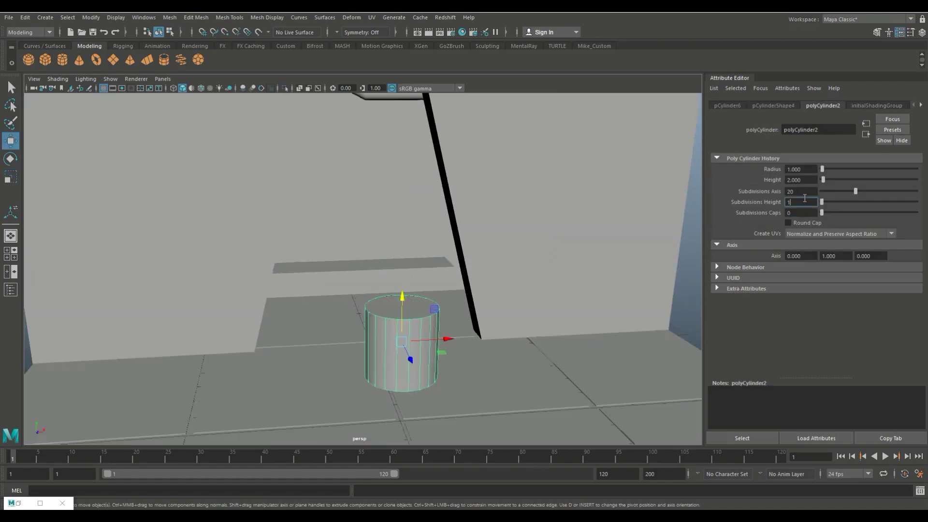
key("F11")
left_click(401, 306)
key("Delete")
left_click(423, 313)
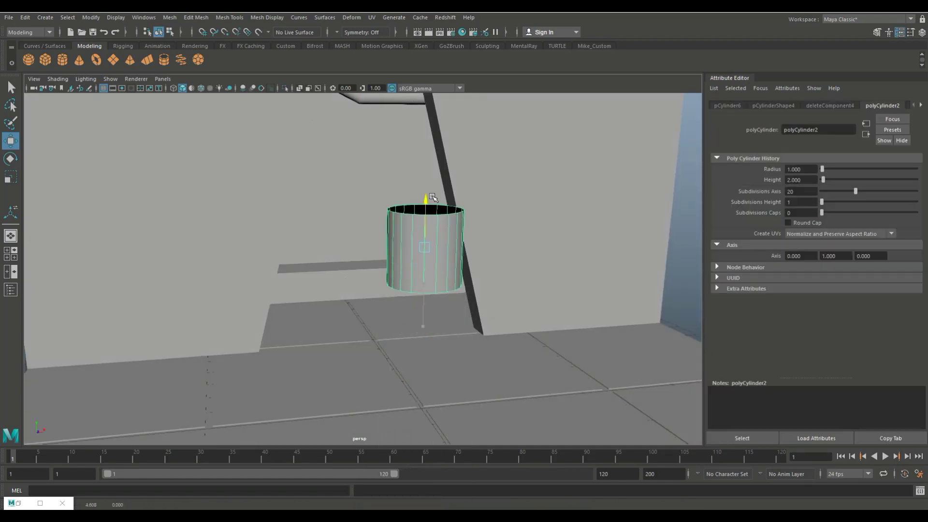
left_click_drag(423, 313, 385, 349, "alt")
right_click_drag(370, 235, 374, 271)
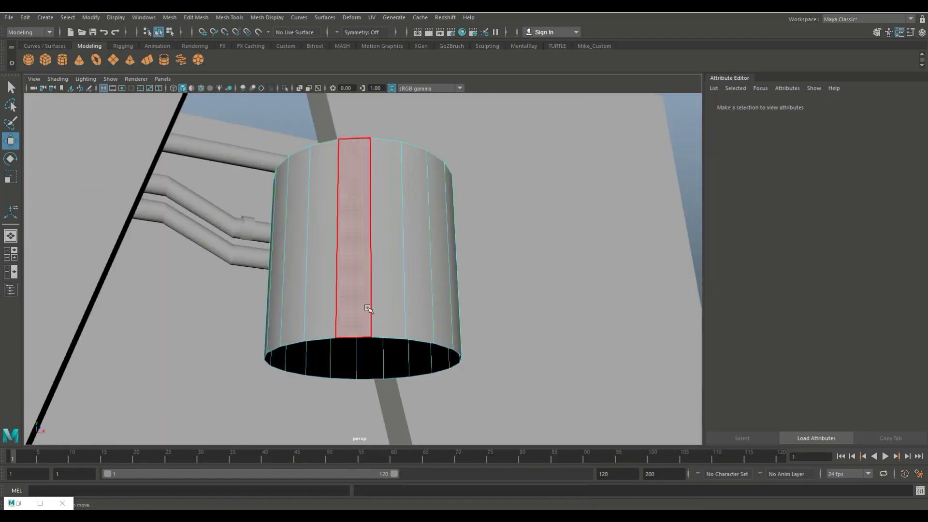
right_click_drag(368, 236, 356, 338)
key("Delete")
mouse_move(356, 338)
left_mouse_down("alt")
mouse_move(402, 360)
mouse_move(372, 334)
mouse_move(384, 310)
left_mouse_up("alt")
Taper the top, extrude the bottom rim twice into a wide flange, and add another cylinder.
key("r")
key("ctrl+e")
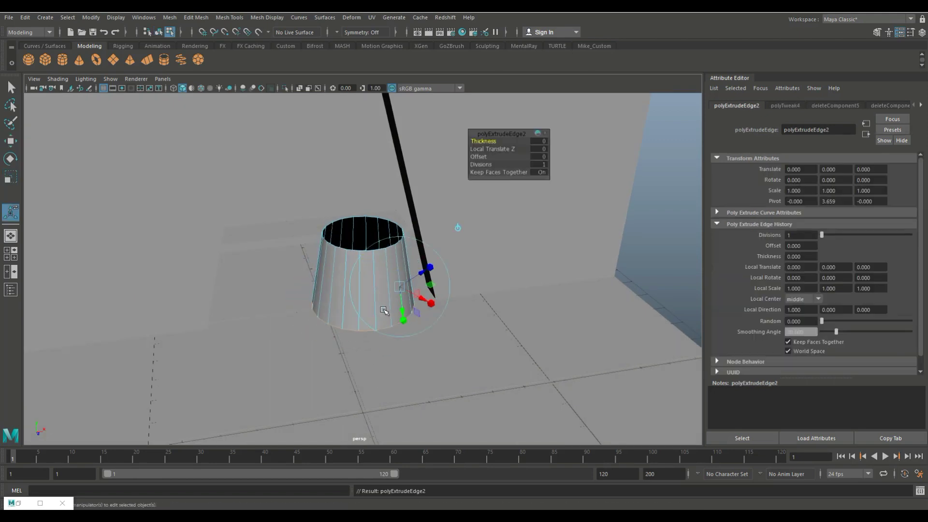
key("r")
key("ctrl+e")
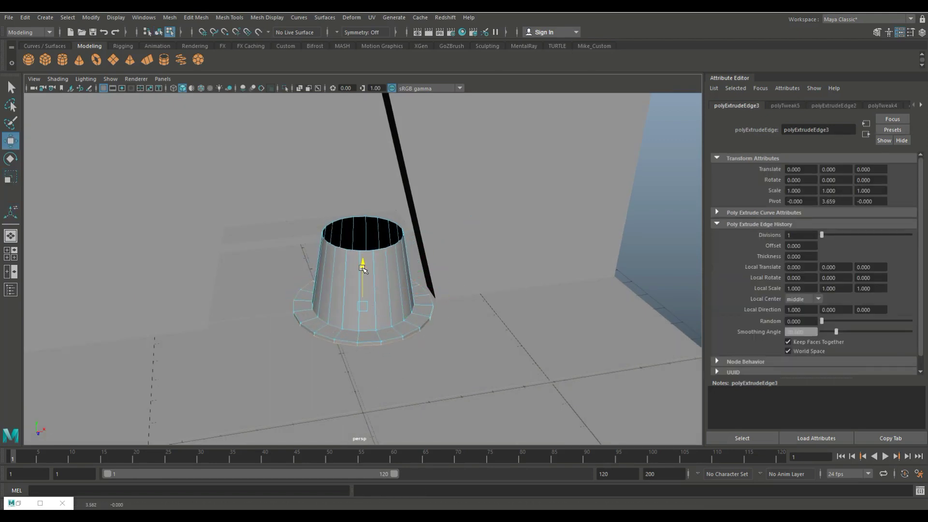
key("r")
left_click_drag(364, 303, 373, 299)
double_click(378, 226)
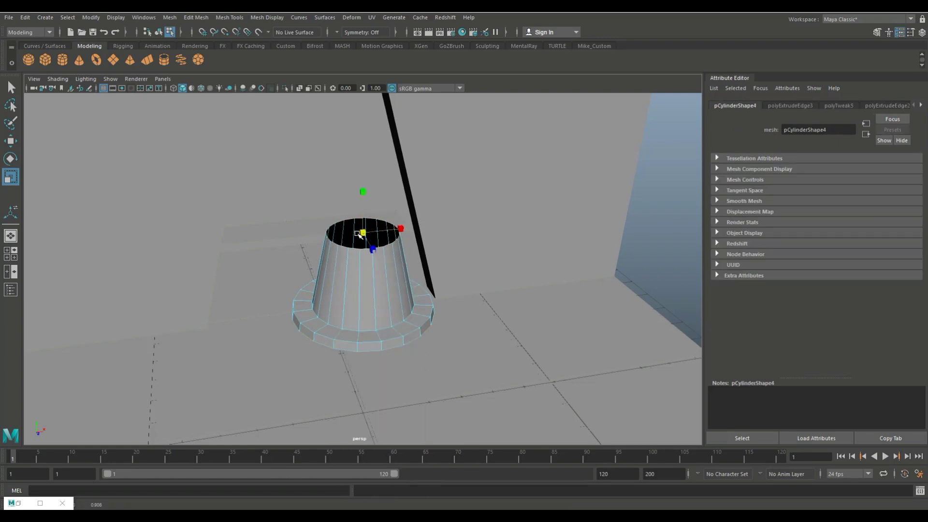
left_click_drag(364, 235, 352, 237)
left_click(594, 215)
left_click(66, 63)
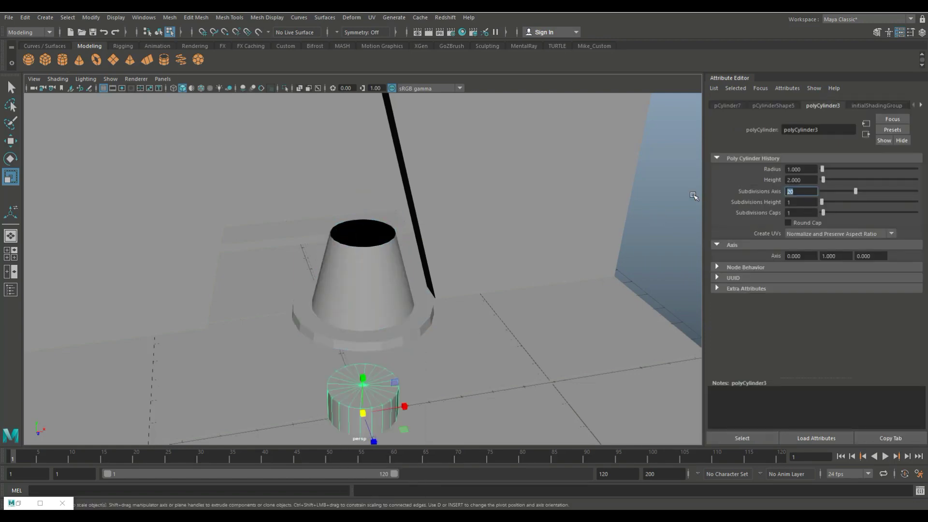
Duplicate the pentagonal stud, rotating each copy 60° around the lamp centre to form a ring of six.
key("space")
key("space")
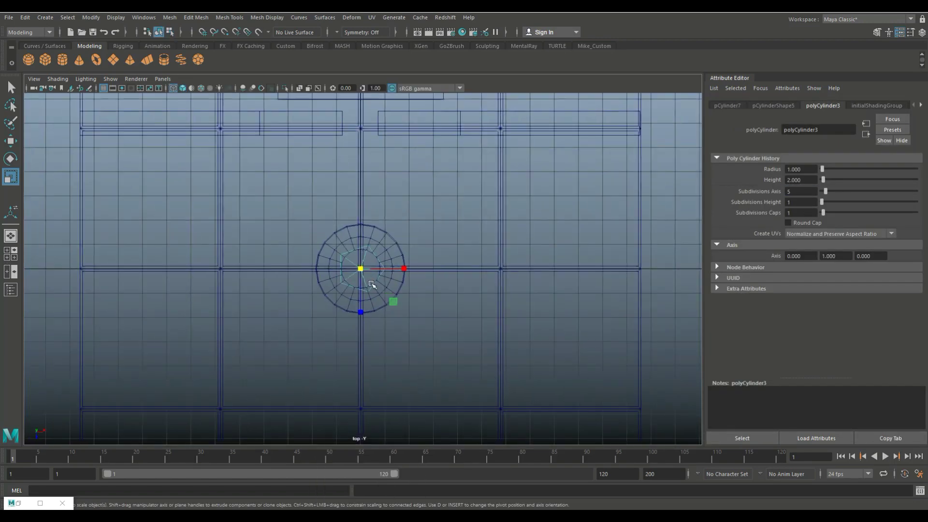
scroll(269, 302, "up", 3)
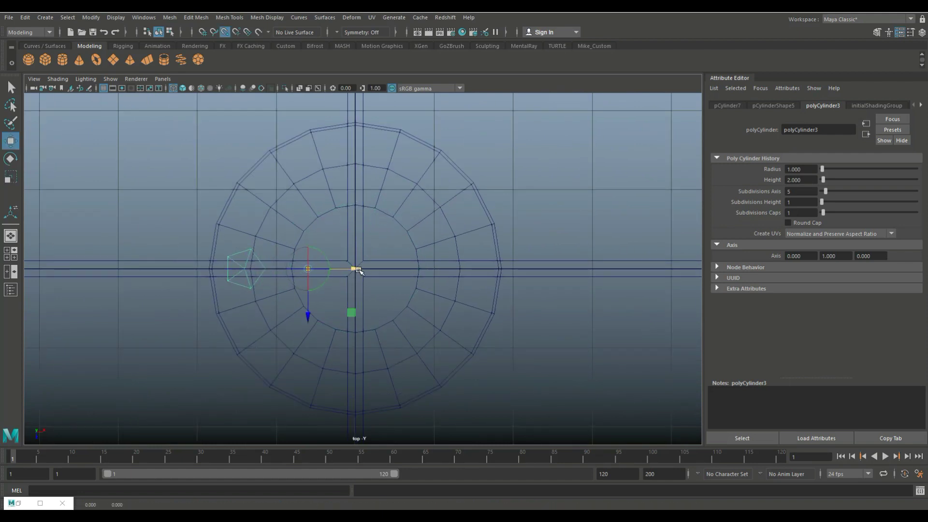
key("ctrl+d")
key("e")
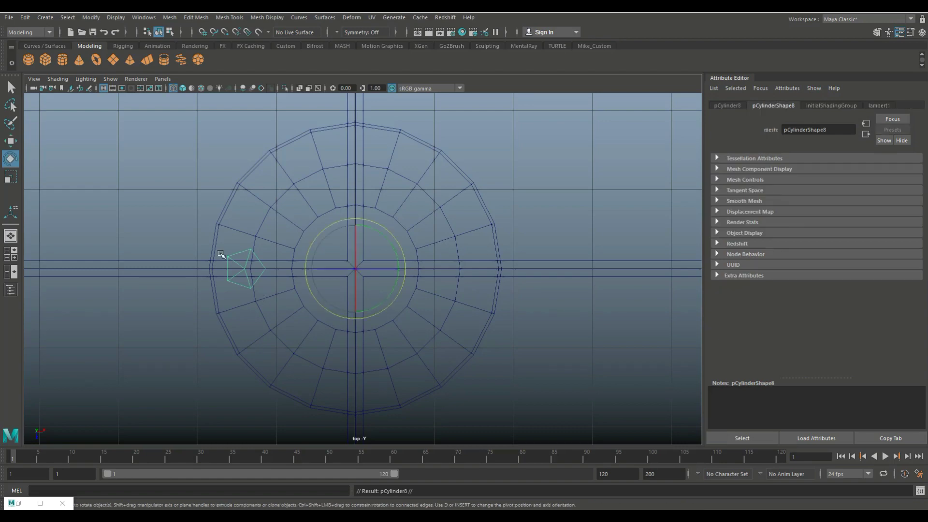
left_click_drag(329, 227, 366, 219)
key("shift+d")
key("shift+d")
key("shift+d")
key("space")
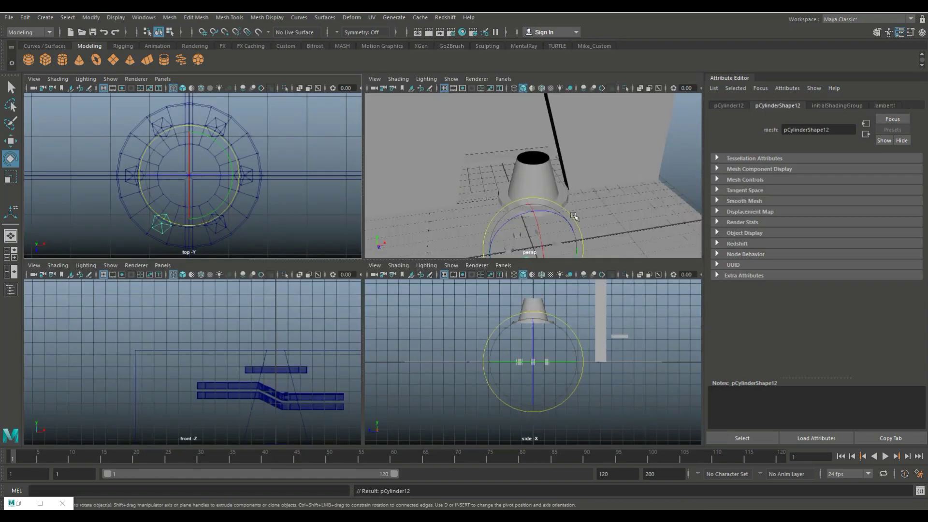
key("space")
Select all six studs and lift them up onto the lamp's flange.
left_click_drag(316, 259, 554, 311)
key("w")
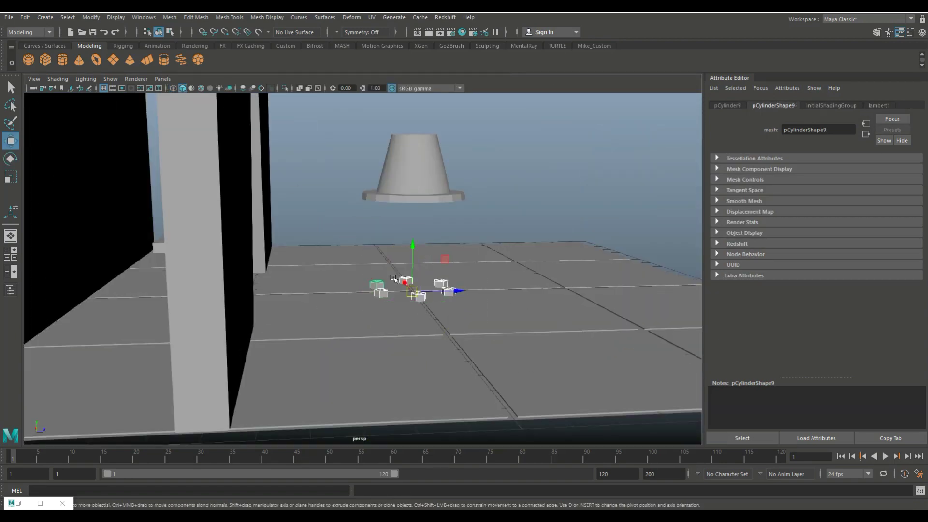
left_click_drag(412, 254, 416, 134)
Select the lamp shade and cone, move them back, and scale them down to about 0.594.
key("r")
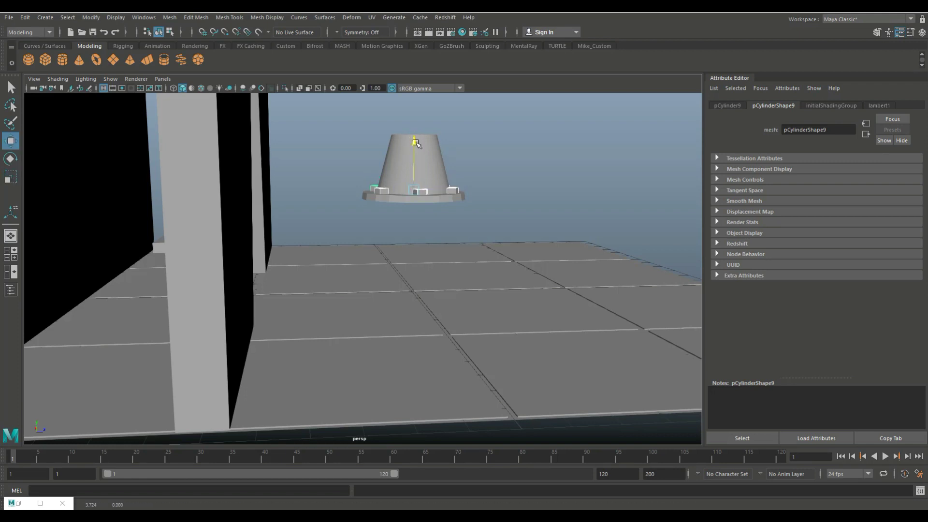
left_click(416, 144, "shift")
left_click(170, 17)
key("w")
middle_click_drag(391, 230, 328, 248)
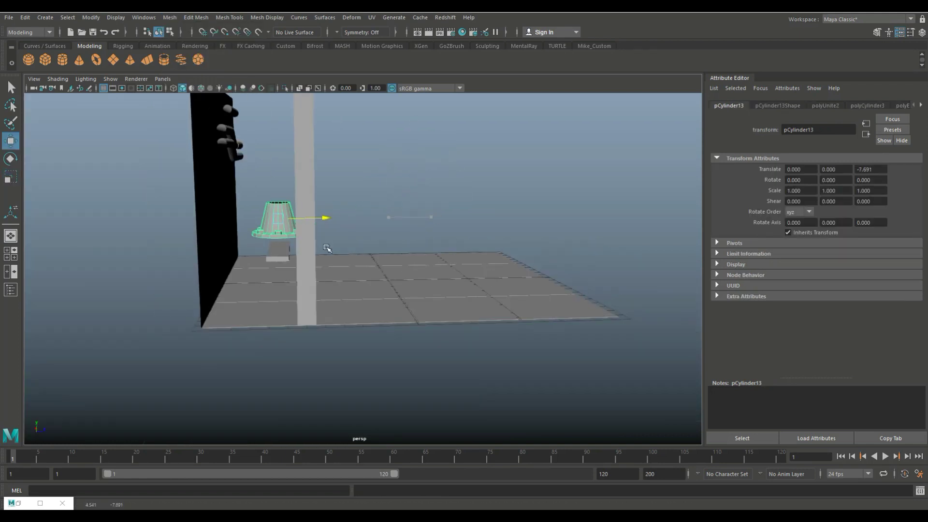
left_click_drag(279, 224, 280, 218)
key("r")
left_click_drag(280, 264, 261, 263)
Position the lamp base right and down onto the floor, and lower the grey block onto its top.
key("space")
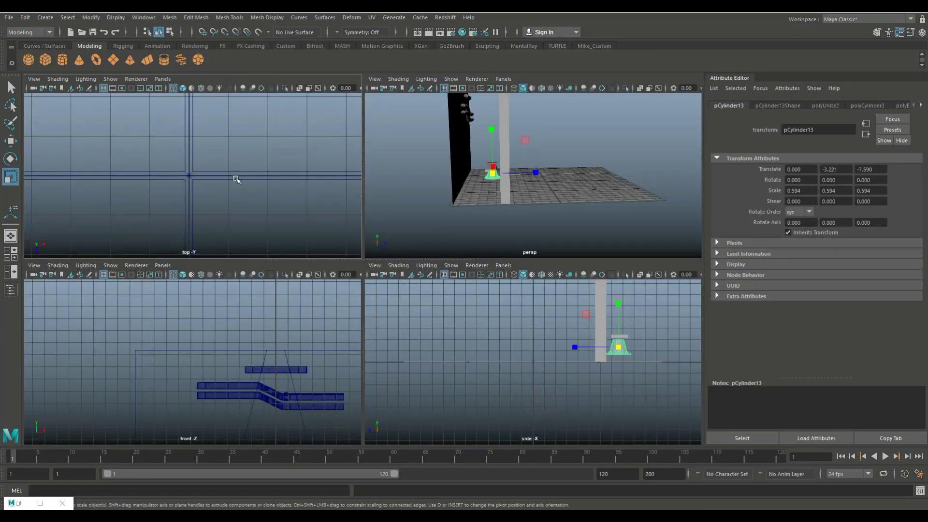
key("space")
key("w")
left_click_drag(410, 269, 463, 271)
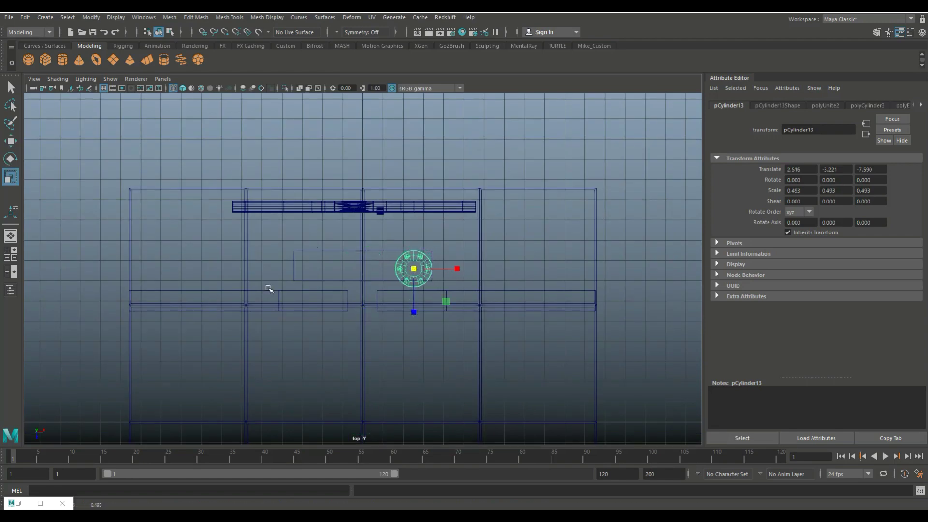
key("space")
key("space")
key("w")
left_click_drag(363, 221, 387, 266)
scroll(362, 268, "up", 3)
key("F9")
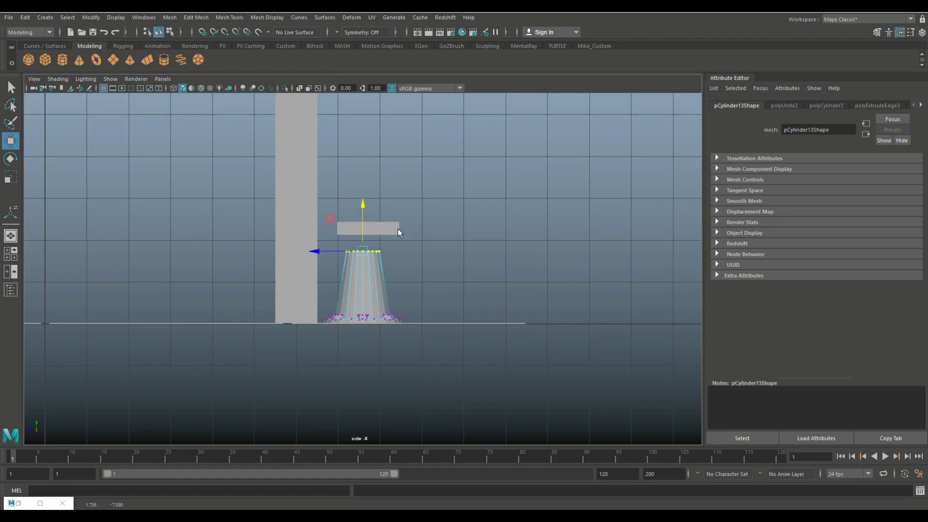
left_click(397, 230)
left_click_drag(369, 182, 369, 200)
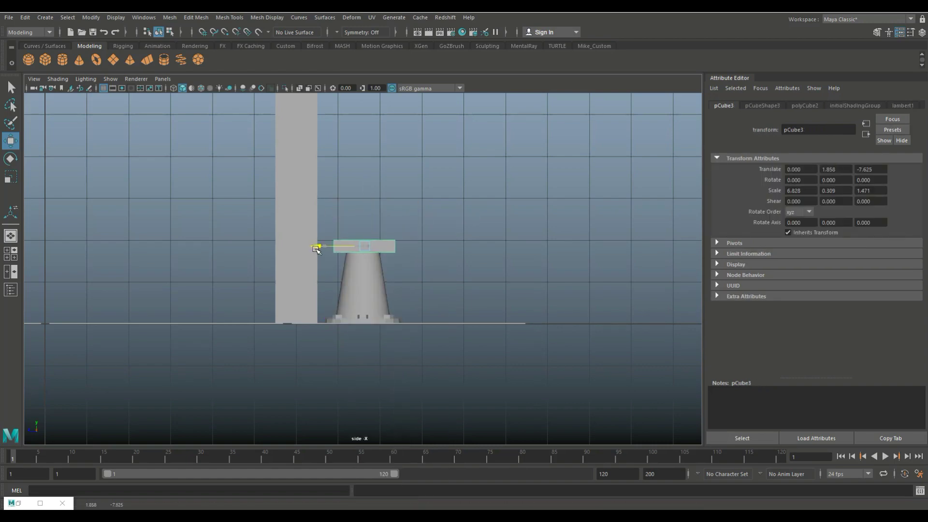
Move the copied base to the left beside the first one.
key("space")
key("space")
left_click(467, 275)
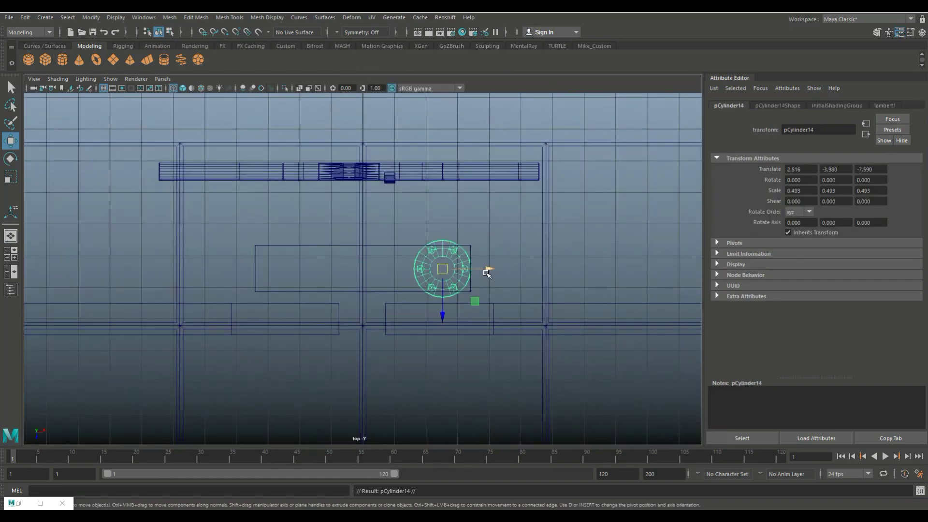
left_click_drag(487, 274, 327, 311)
key("space")
key("space")
left_click(566, 151)
mouse_move(566, 151)
left_mouse_down("alt")
mouse_move(458, 192)
mouse_move(573, 202)
mouse_move(555, 234)
mouse_move(560, 220)
left_mouse_up("alt")
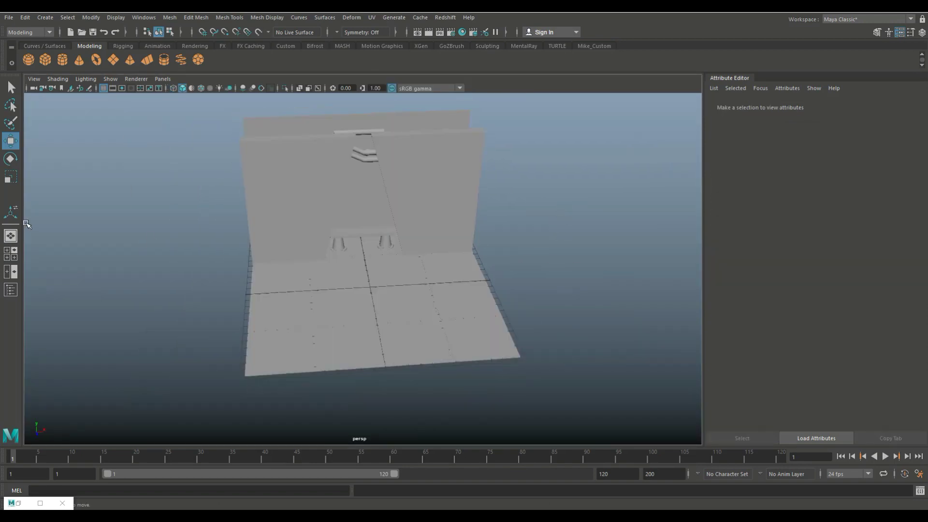
Create a cube, raise it above the floor, and scale it up.
left_click(46, 61)
mouse_move(373, 283)
left_mouse_down()
mouse_move(373, 215)
mouse_move(392, 241)
left_mouse_up()
key("r")
scroll(384, 336, "up", 3)
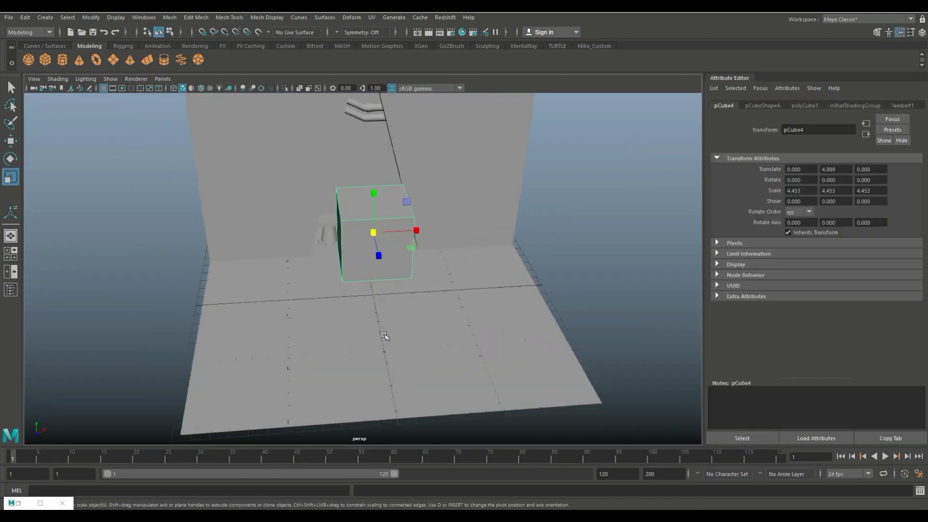
left_click_drag(385, 335, 435, 242, "alt")
Extrude and inset the cube's front face repeatedly, pushing it inward into a framed recessed panel.
key("F11")
left_click(425, 203)
left_click_drag(470, 201, 487, 273, "alt")
key("ctrl+e")
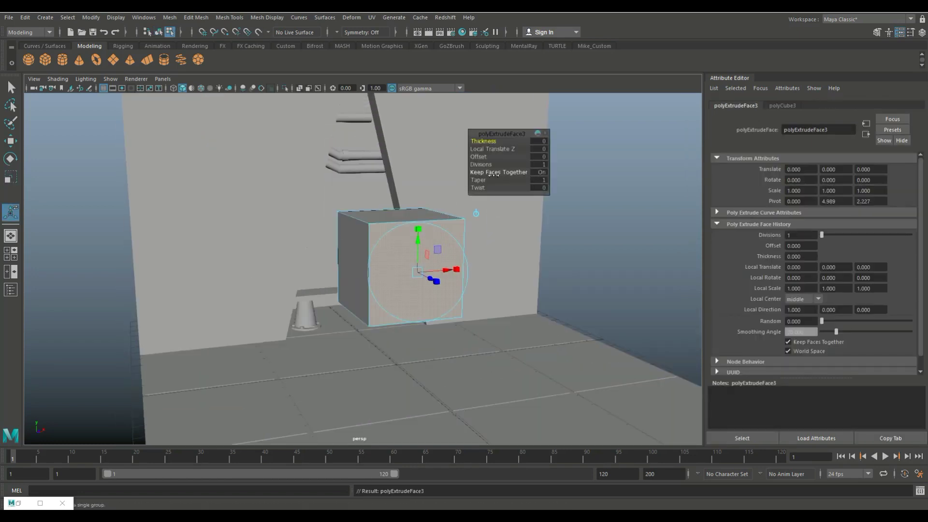
key("ctrl+e")
key("w")
left_click_drag(417, 272, 439, 285)
key("ctrl+e")
key("ctrl+e")
key("w")
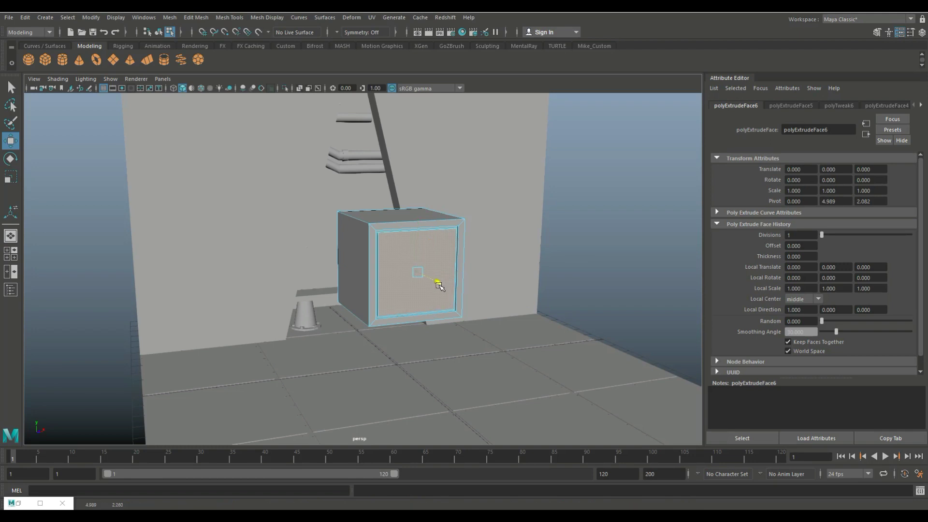
key("r")
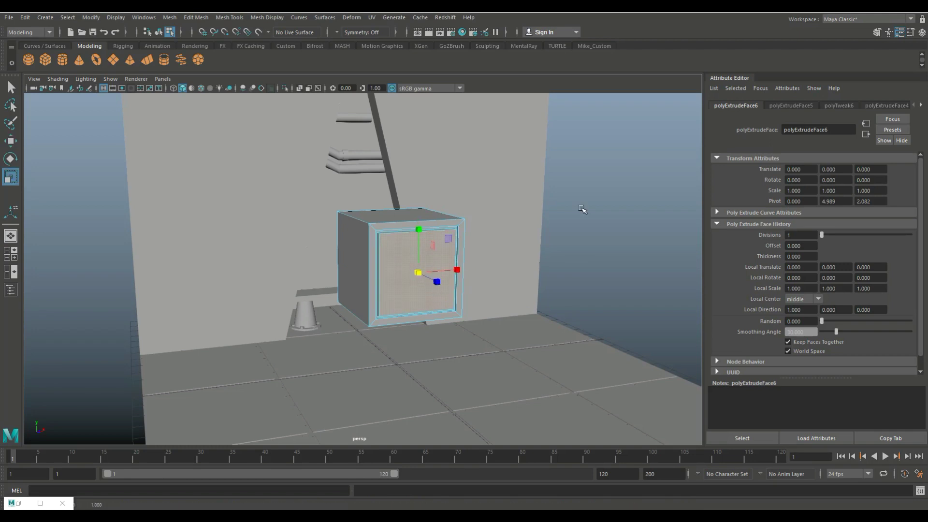
Add horizontal edge loops across the panel with Insert Edge Loop.
left_click(229, 17)
left_click(271, 92)
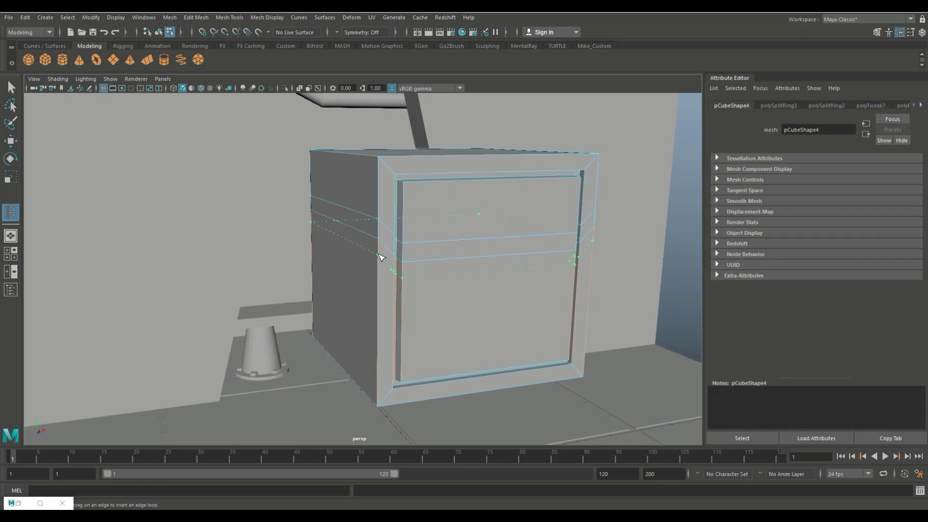
left_click(229, 17)
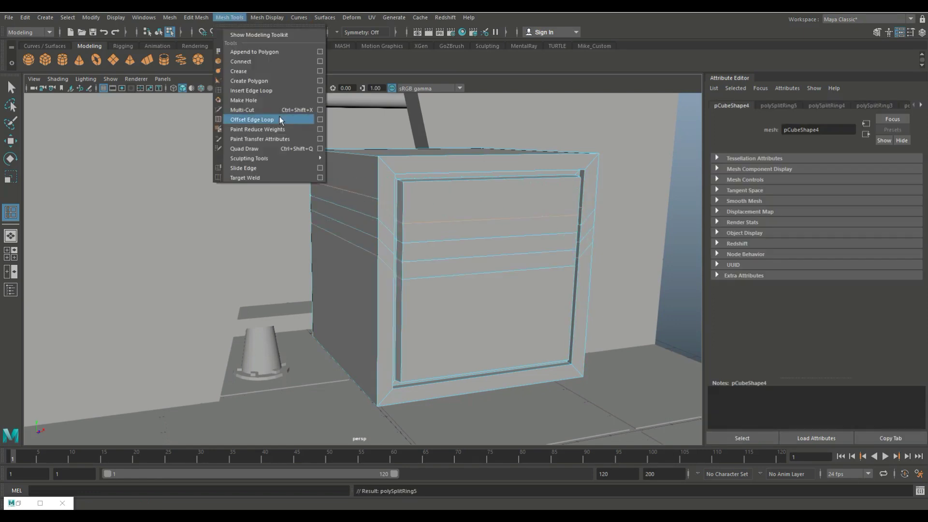
left_click(319, 92)
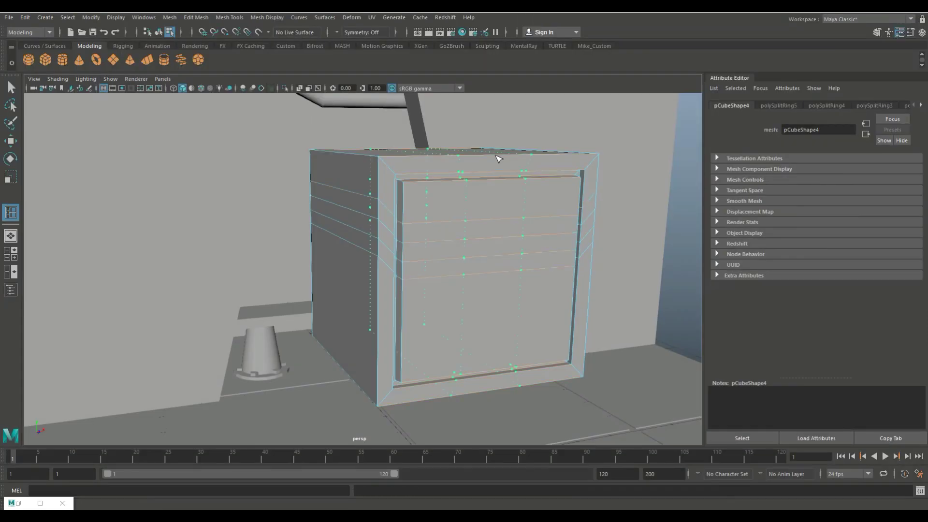
Extrude three faces on the cube's front panel outward as louver slats.
left_click(679, 300)
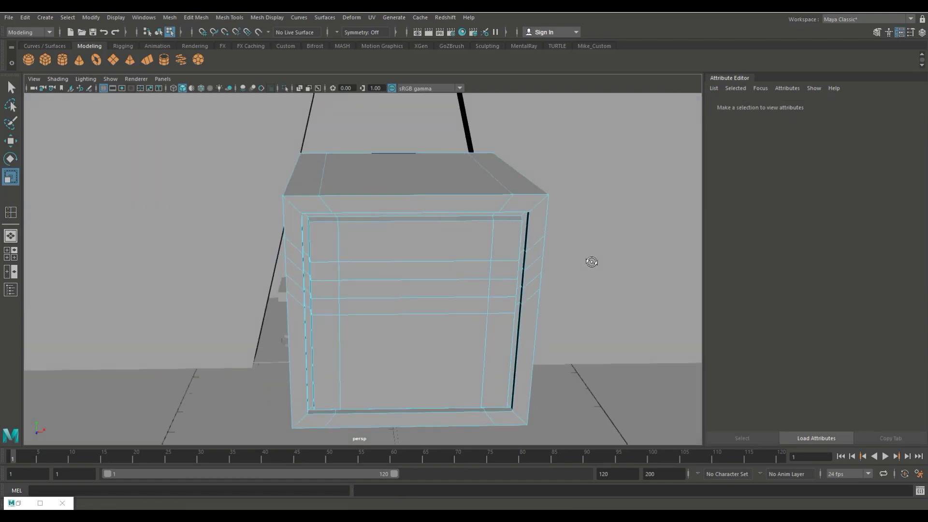
right_click_drag(442, 236, 453, 251)
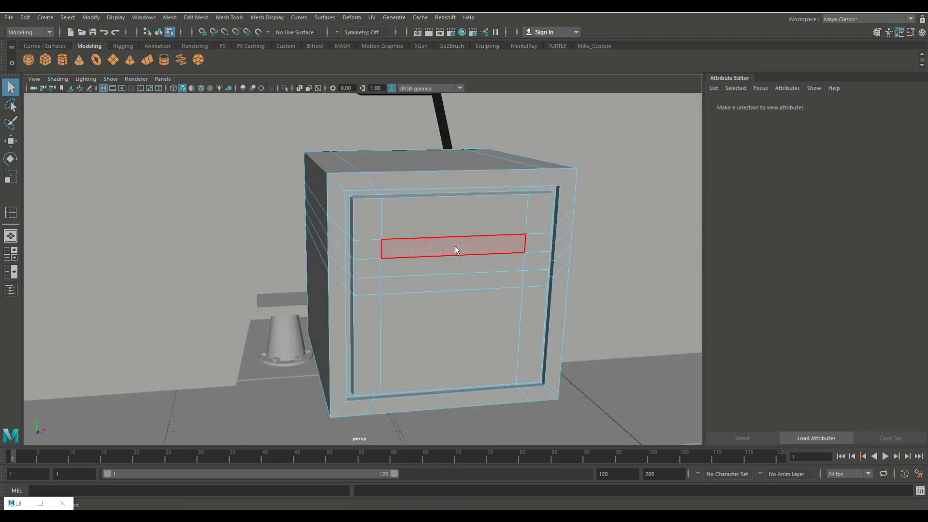
left_click(454, 245)
left_click(454, 262, "shift")
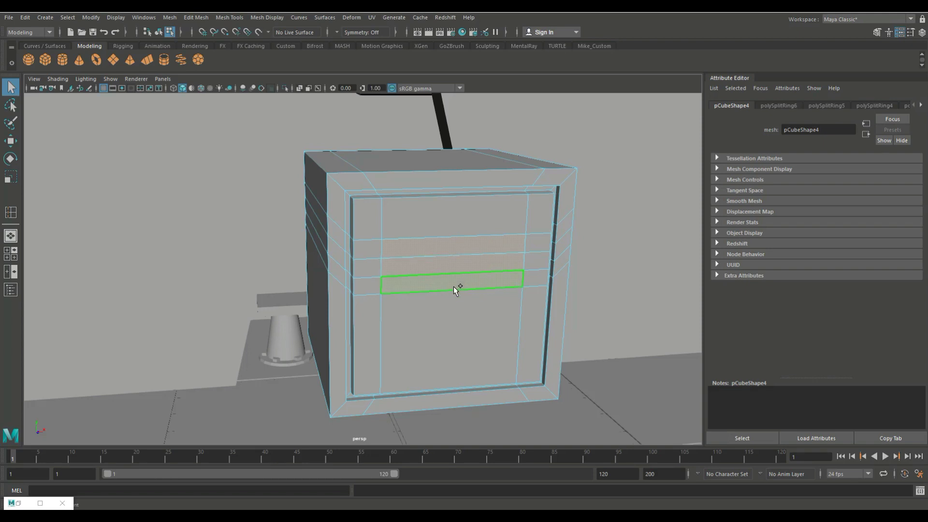
left_click(454, 286, "shift")
key("ctrl+e")
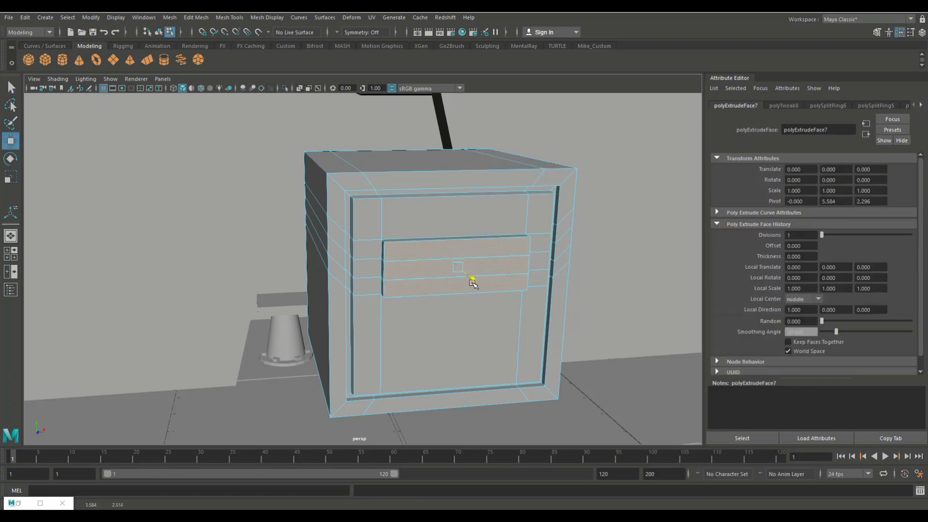
Select the slat edges and delete the hidden slat faces underneath.
right_click_drag(425, 240, 421, 208)
scroll(436, 256, "up", 3)
left_click(436, 257)
left_click(443, 291)
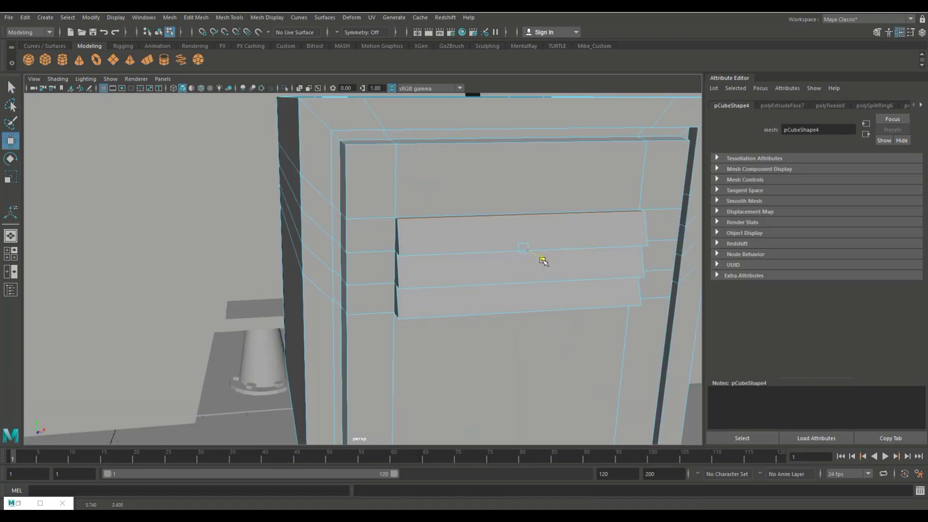
mouse_move(542, 259)
left_mouse_down("alt")
mouse_move(416, 290)
mouse_move(561, 172)
left_mouse_up("alt")
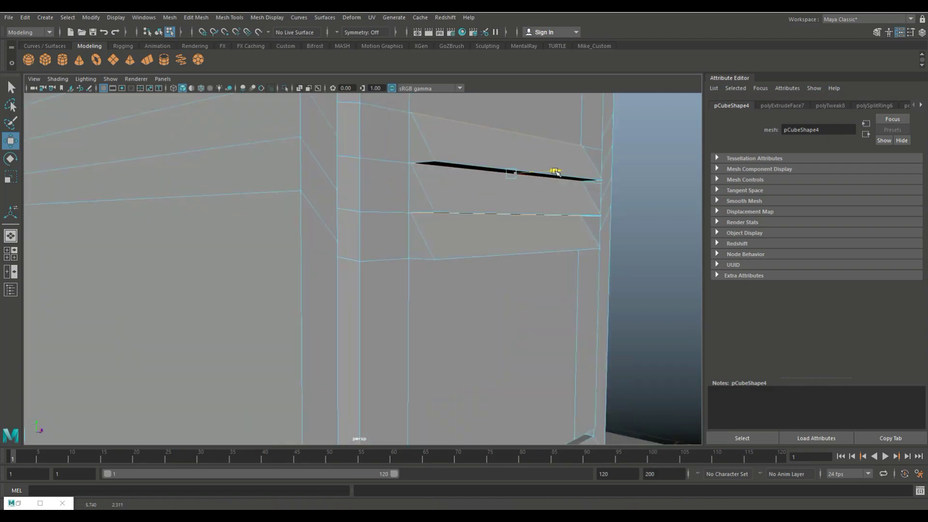
right_click_drag(460, 175, 457, 199)
left_click(515, 206)
left_click_drag(515, 205, 400, 182, "alt")
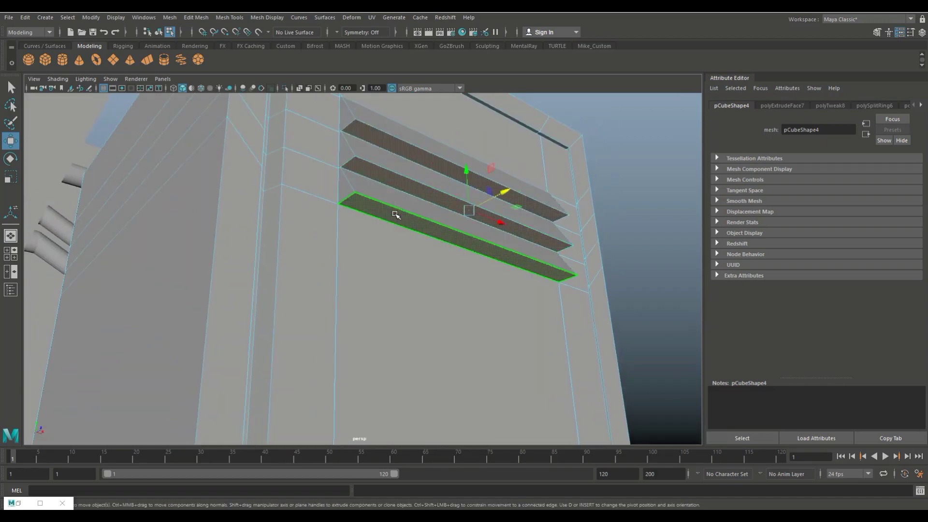
key("Delete")
left_click_drag(396, 215, 339, 194, "alt")
Apply a mesh tool and spread the panel's edge loops outward sideways.
left_click(229, 18)
left_click(251, 82)
mouse_move(389, 207)
left_mouse_down("alt")
mouse_move(508, 248)
mouse_move(501, 188)
left_mouse_up("alt")
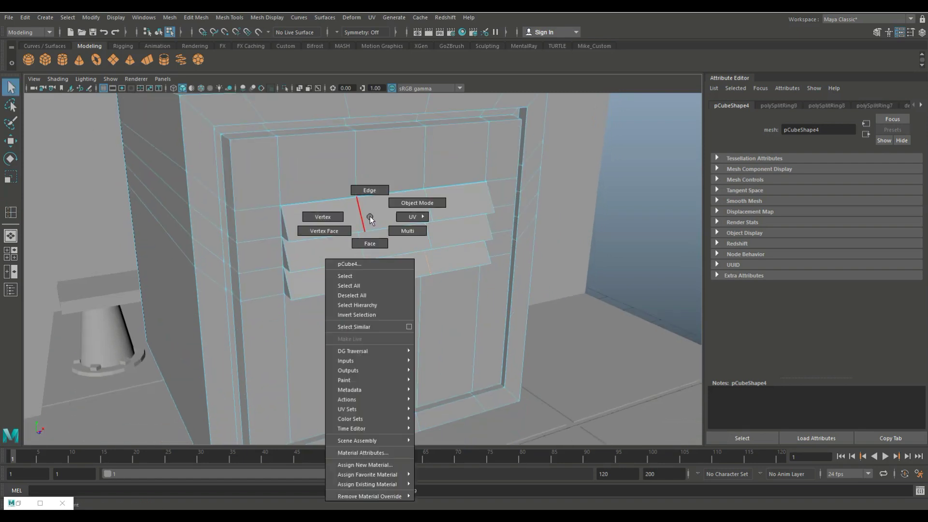
right_click_drag(369, 220, 367, 191)
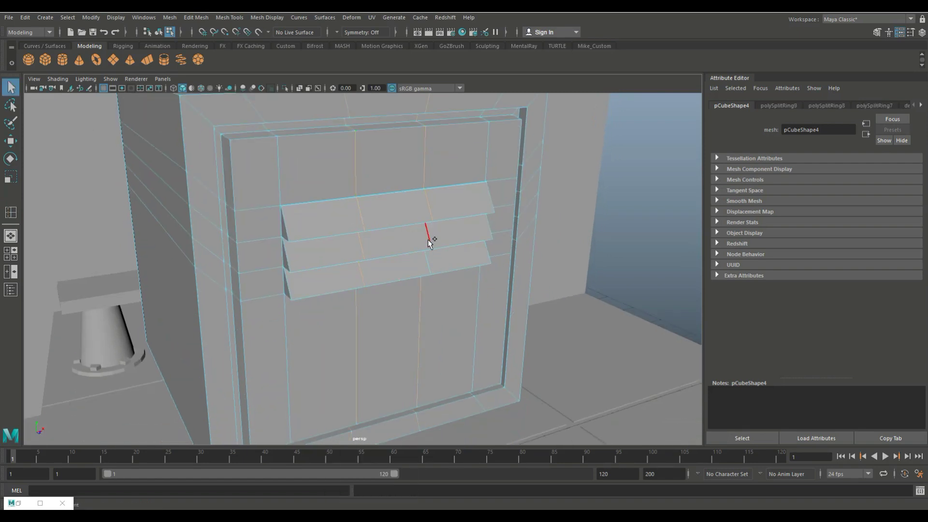
key("r")
left_click_drag(359, 233, 409, 229)
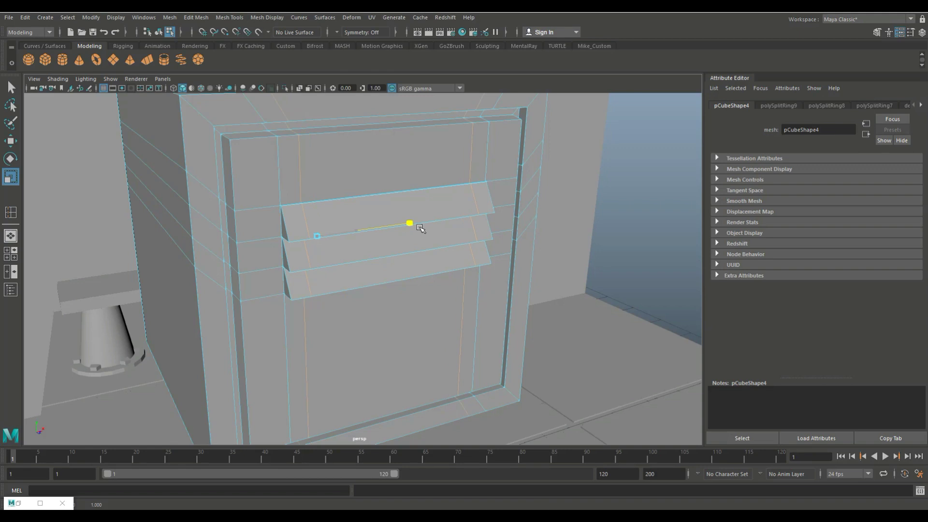
Select the vertices along the louvers' left side and inspect them from another angle.
key("F9")
left_click_drag(275, 195, 294, 302)
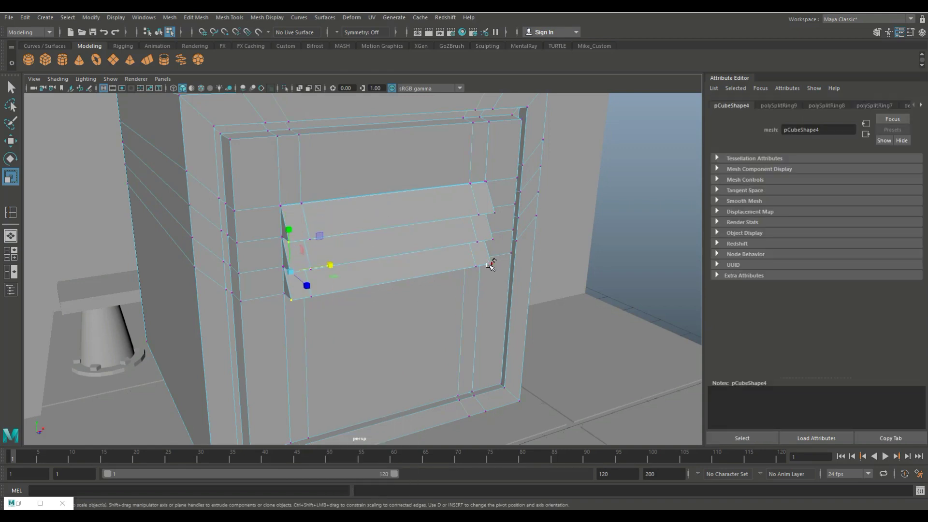
mouse_move(433, 289)
left_mouse_down("alt")
mouse_move(506, 255)
mouse_move(435, 290)
left_mouse_up("alt")
scroll(539, 222, "down", 5)
scroll(512, 233, "down", 5)
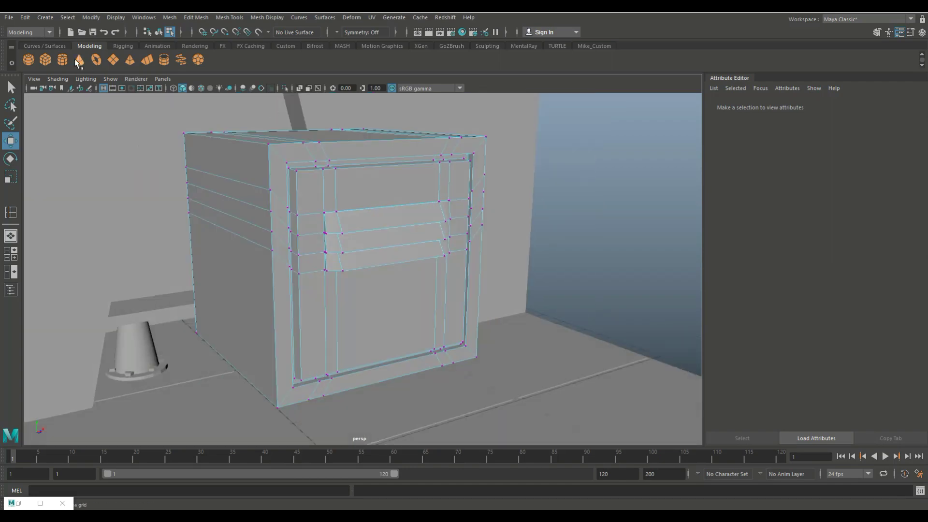
left_click(348, 360)
Move the cylinder beside the wall, tip it onto its side, and delete its end cap.
left_click_drag(397, 382, 534, 291)
key("e")
left_click_drag(473, 234, 804, 192)
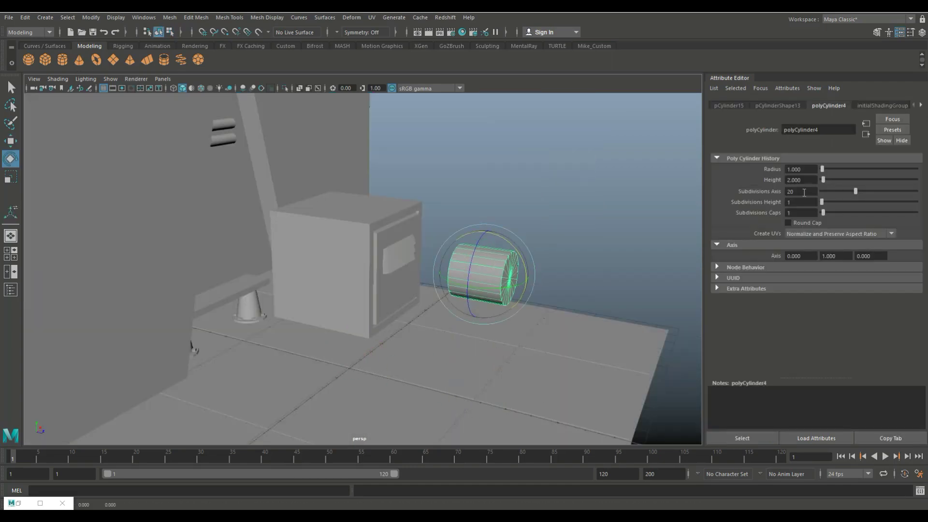
left_click_drag(551, 297, 435, 271, "alt")
right_click_drag(378, 237, 378, 261)
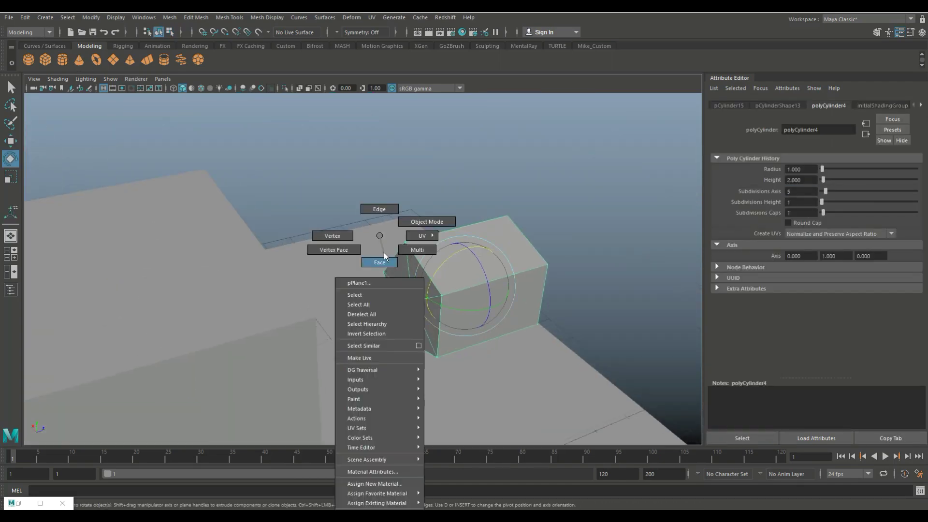
left_click(426, 286)
scroll(483, 356, "up", 5)
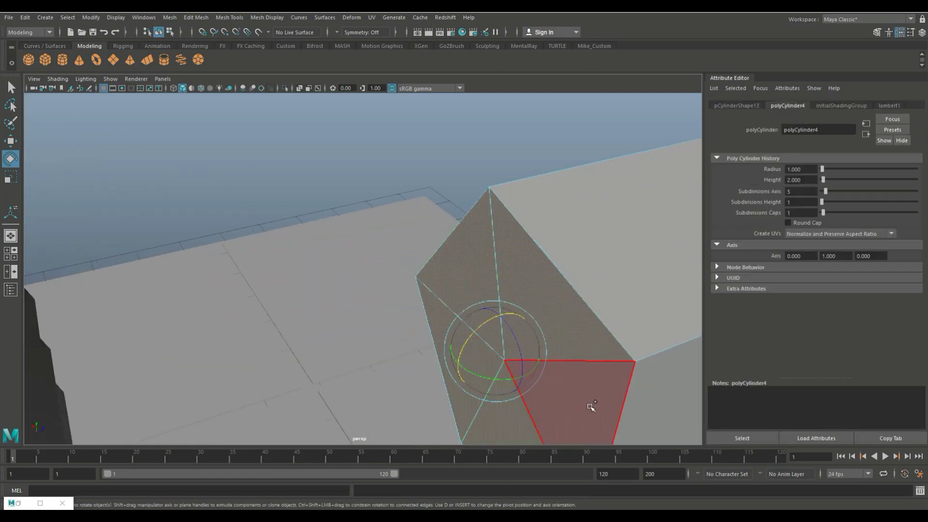
key("Delete")
scroll(589, 406, "down", 5)
Extrude the knob's open border edges twice, enlarging and pushing out the rim.
double_click(426, 261)
key("ctrl+e")
scroll(507, 296, "up", 3)
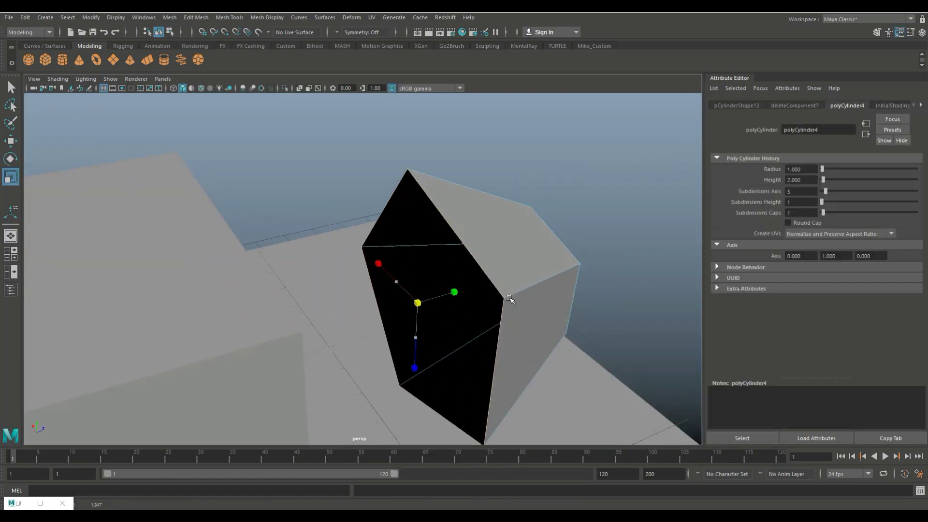
left_click_drag(508, 296, 441, 307, "alt")
key("r")
left_click_drag(384, 312, 394, 313)
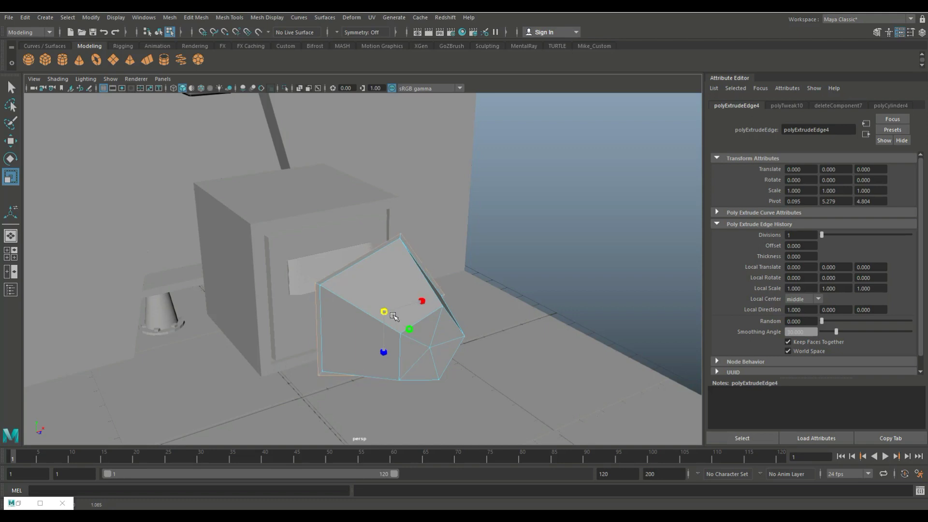
key("w")
key("ctrl+e")
key("w")
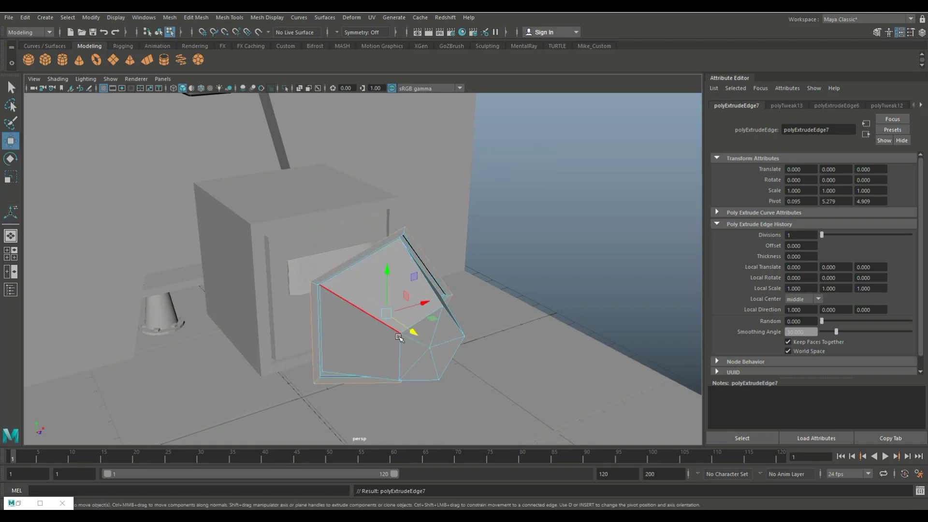
left_click_drag(398, 337, 400, 332)
Try extruding and shrinking the knob's front face, then undo it.
right_click_drag(435, 239, 435, 264)
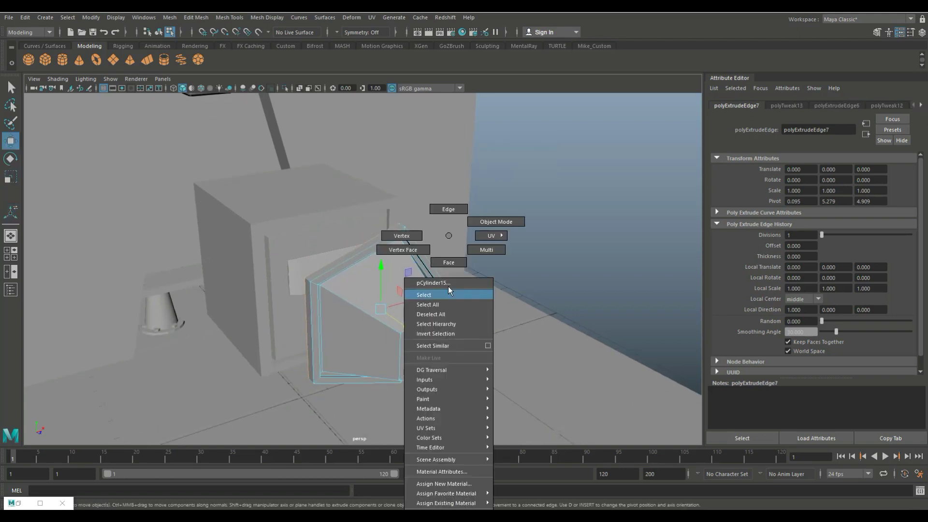
left_click(424, 335)
key("ctrl+e")
key("r")
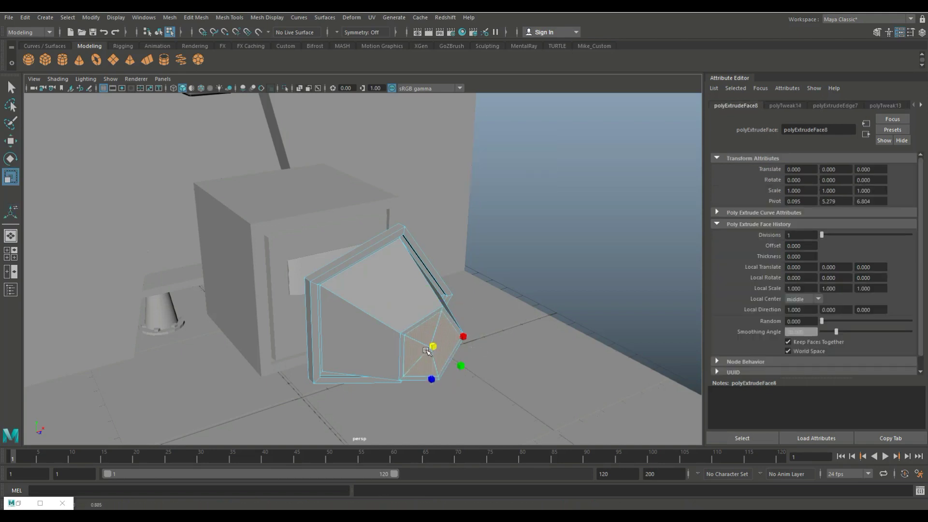
left_click_drag(427, 352, 450, 356)
key("ctrl+z")
key("ctrl+z")
key("ctrl+z")
key("w")
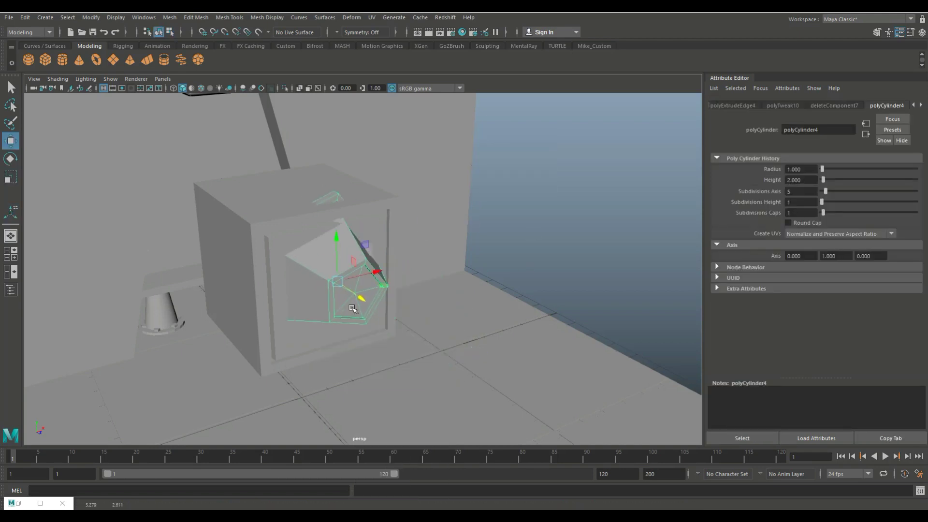
key("ctrl+z")
key("ctrl+z")
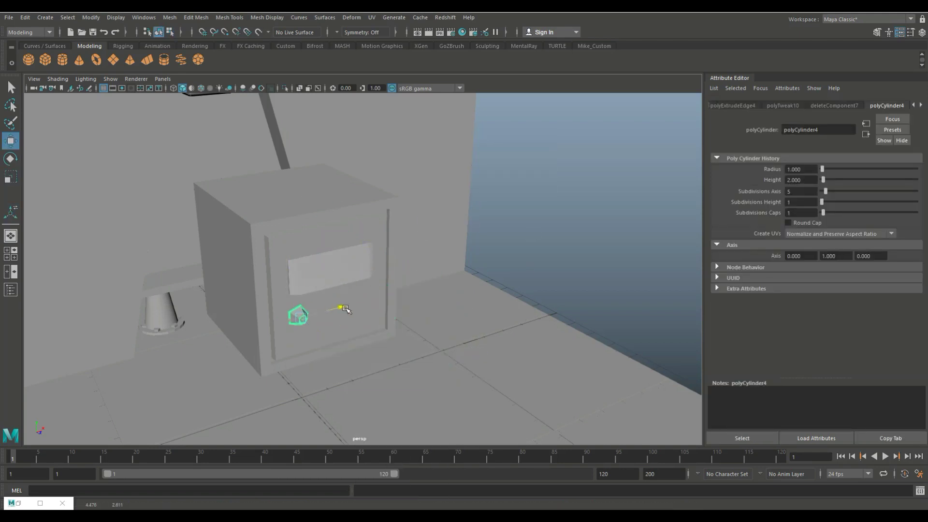
Check the knob in the four-view layout, framing it in front and perspective views.
key("space")
key("space")
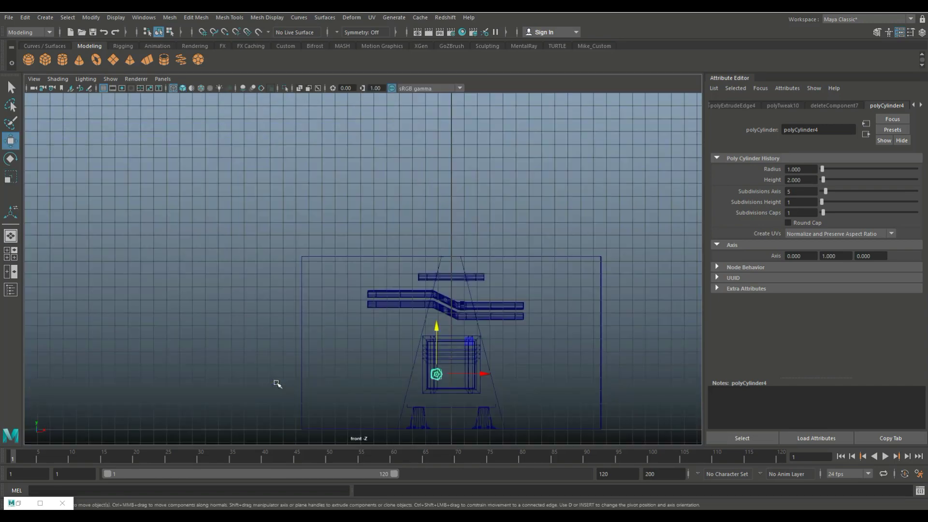
key("f")
key("e")
key("space")
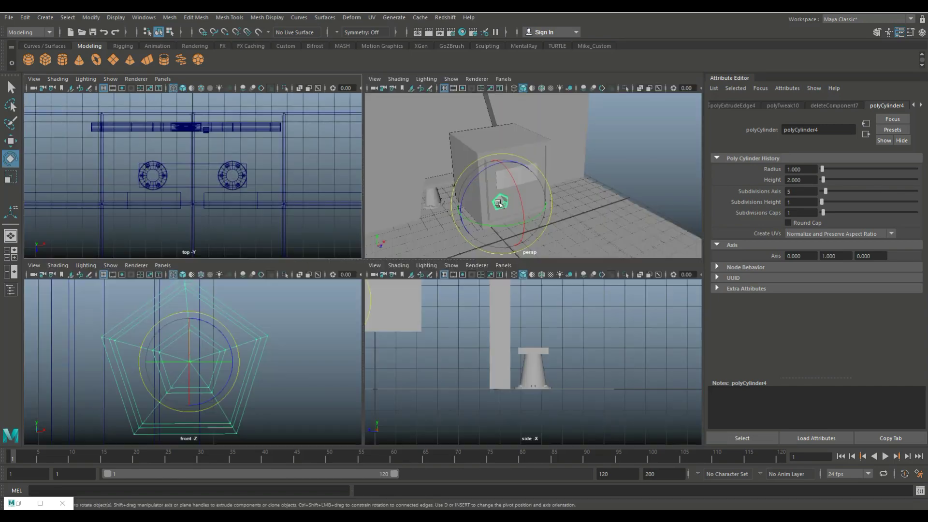
key("space")
key("f")
key("w")
mouse_move(373, 322)
left_mouse_down("alt")
mouse_move(460, 196)
mouse_move(418, 250)
left_mouse_up("alt")
Stretch the cylinder taller beside the cabinet and give it 6 axis subdivisions.
left_click(459, 195)
key("ctrl+z")
left_click_drag(382, 305, 383, 149)
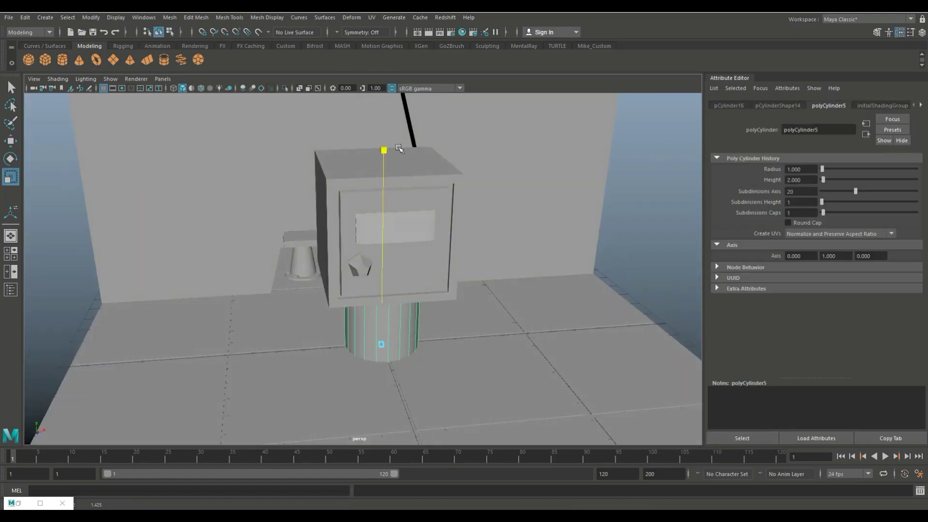
key("w")
left_click(801, 192)
mouse_move(387, 342)
left_mouse_down()
mouse_move(535, 332)
mouse_move(403, 373)
left_mouse_up()
type("6")
key("Return")
Scale the hexagonal cylinder into a thin bar and slide it toward the door.
key("r")
key("w")
left_click_drag(576, 330, 497, 338)
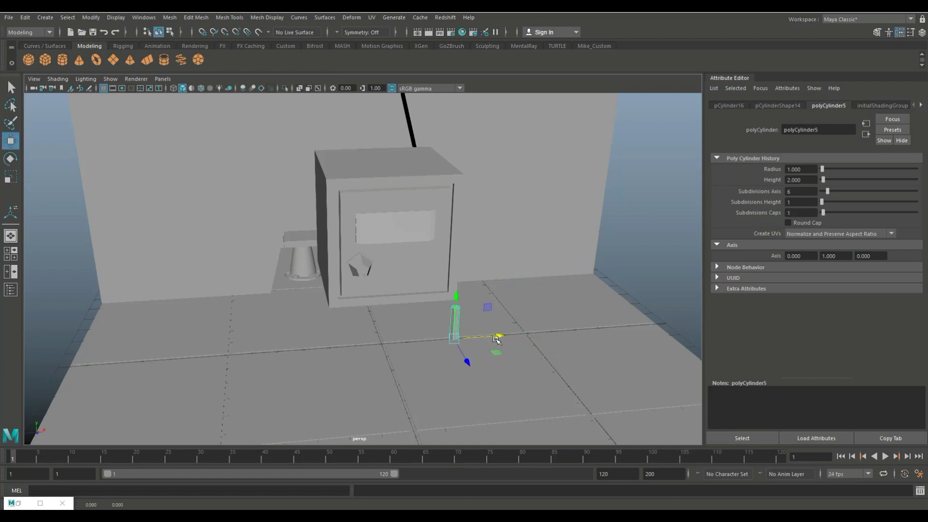
mouse_move(425, 261)
left_mouse_down("alt")
mouse_move(418, 203)
mouse_move(501, 239)
left_mouse_up("alt")
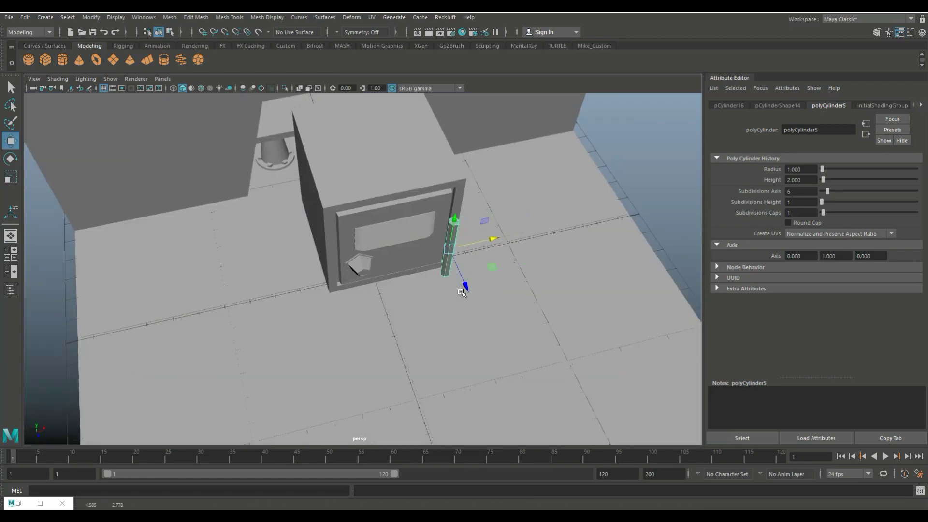
key("space")
key("space")
key("f")
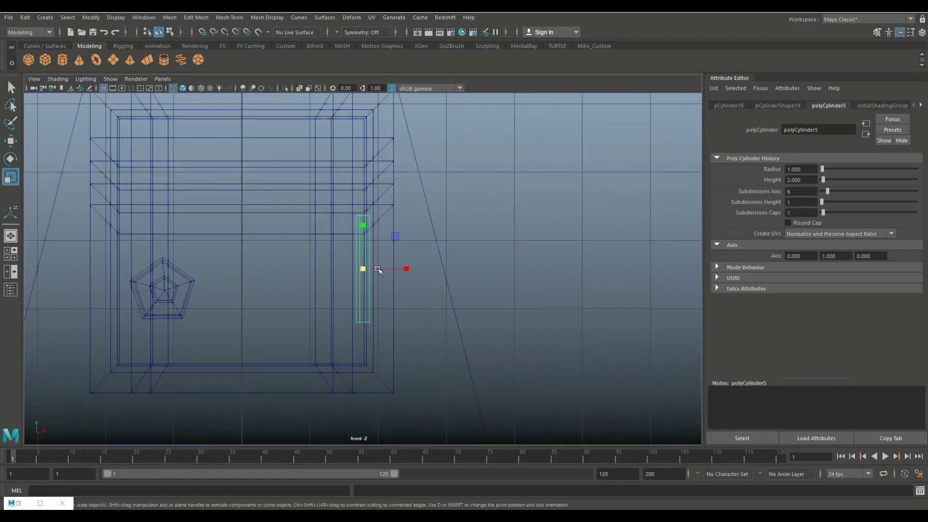
Place the bar along the door's right edge and duplicate it as a second hinge.
key("w")
mouse_move(364, 231)
left_mouse_down()
mouse_move(367, 265)
mouse_move(367, 121)
left_mouse_up()
key("ctrl+d")
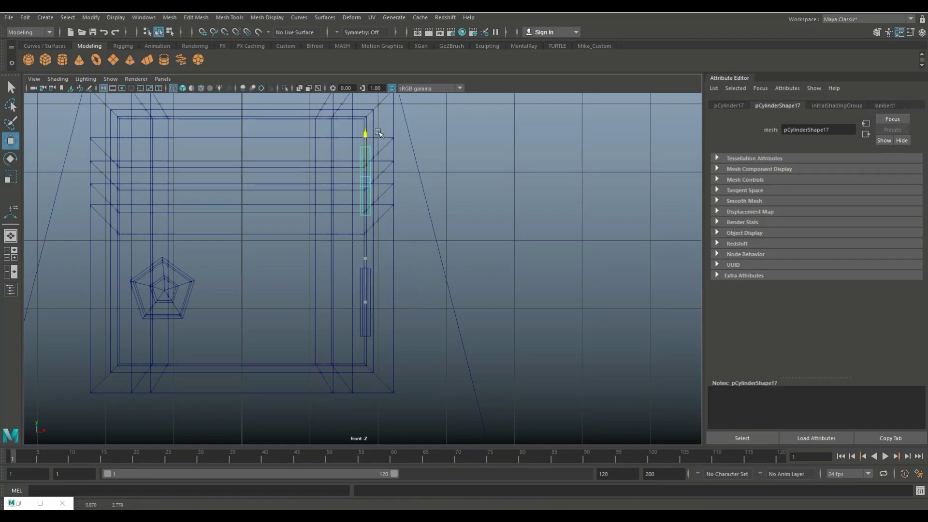
key("space")
key("space")
mouse_move(548, 214)
left_mouse_down("alt")
mouse_move(310, 319)
mouse_move(360, 388)
mouse_move(553, 182)
left_mouse_up("alt")
key("[")
key("[")
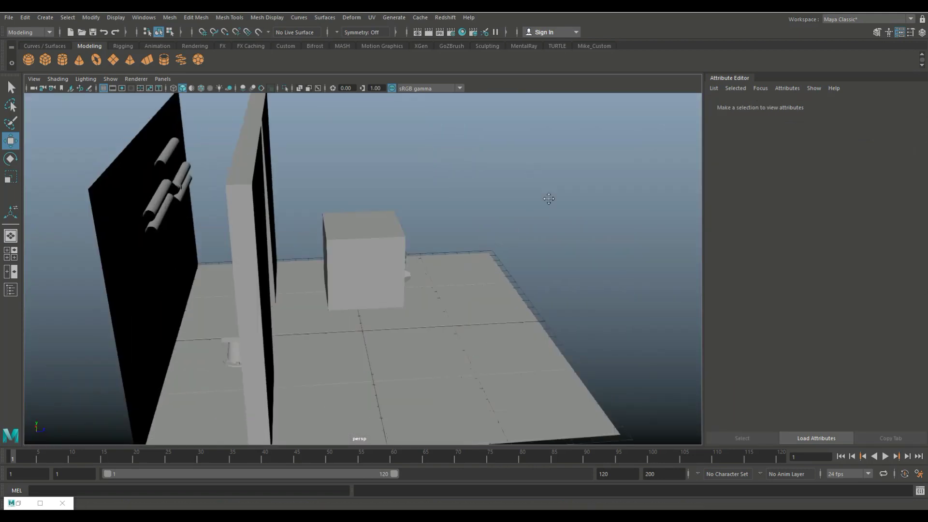
Select the cabinet body, pentagonal knob, hinge bars and door frame together.
left_click(381, 221)
right_click_drag(380, 221, 367, 242)
left_click_drag(367, 242, 348, 280, "alt")
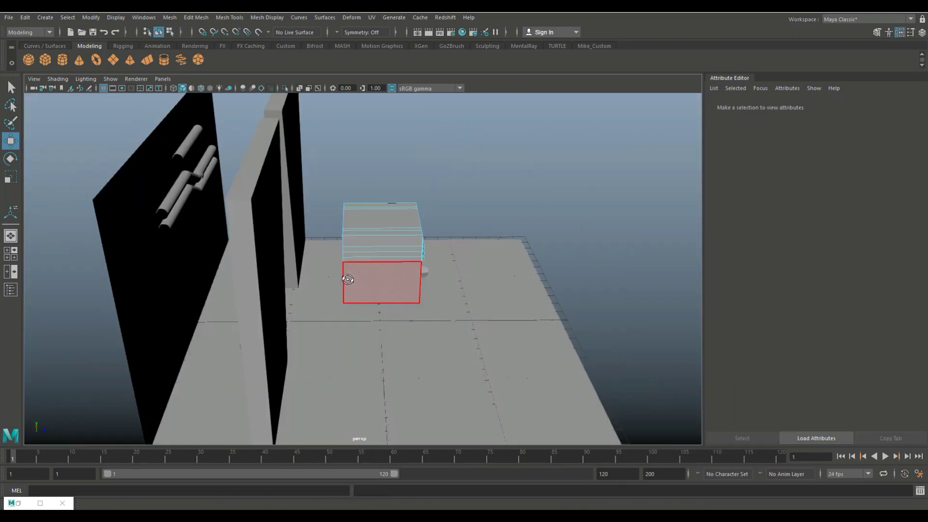
left_click(368, 342)
left_click(376, 366)
left_click_drag(375, 366, 353, 222, "alt")
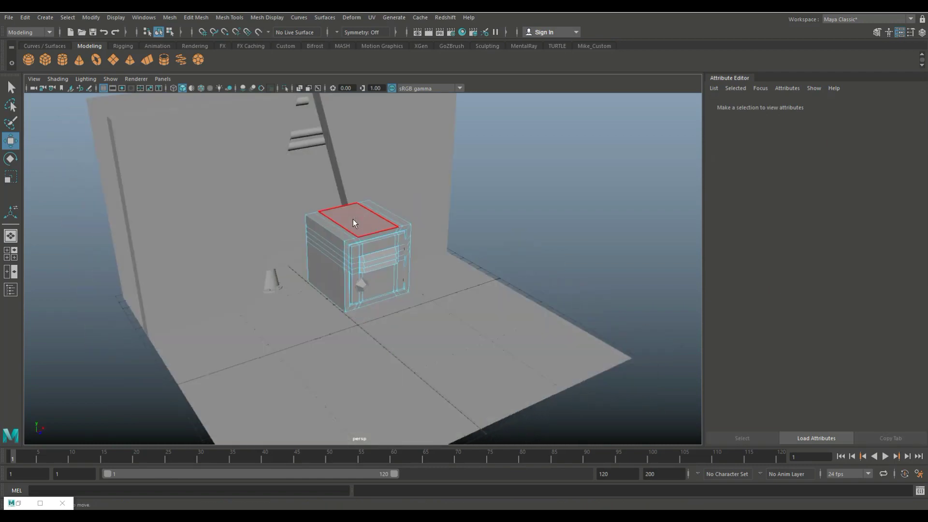
key("F8")
left_click(15, 259)
key("space")
left_click(186, 297)
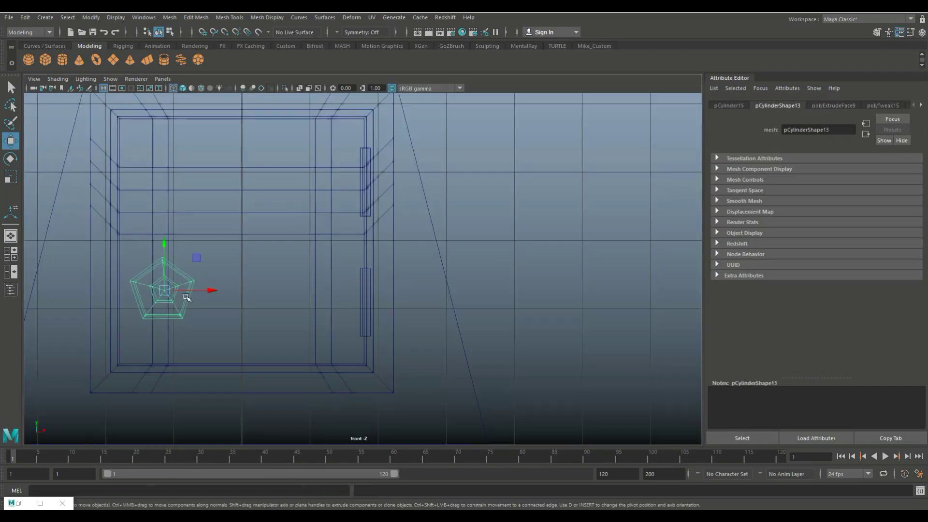
left_click(360, 269, "shift")
left_click(373, 299, "shift")
Combine the selected parts into one mesh and snap its pivot to the bottom corner.
left_click(169, 18)
left_click(194, 52)
key("r")
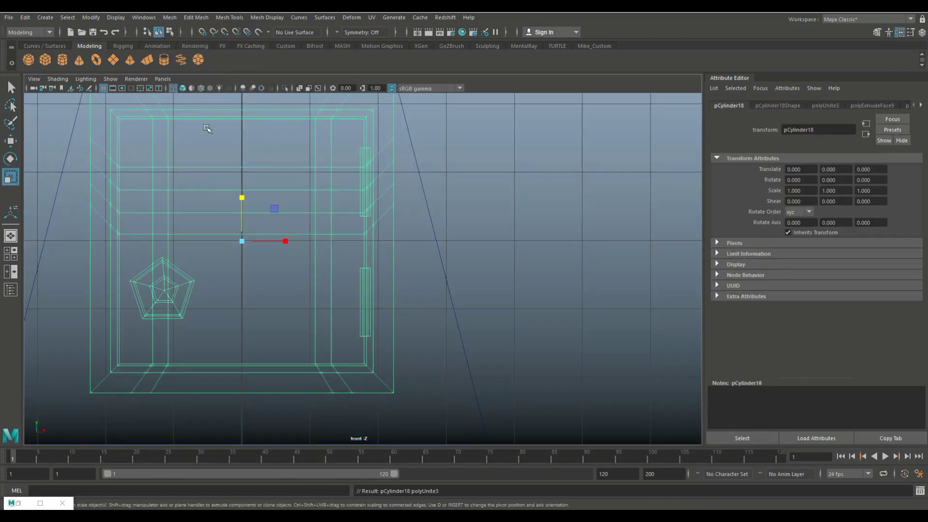
key("d")
key("a")
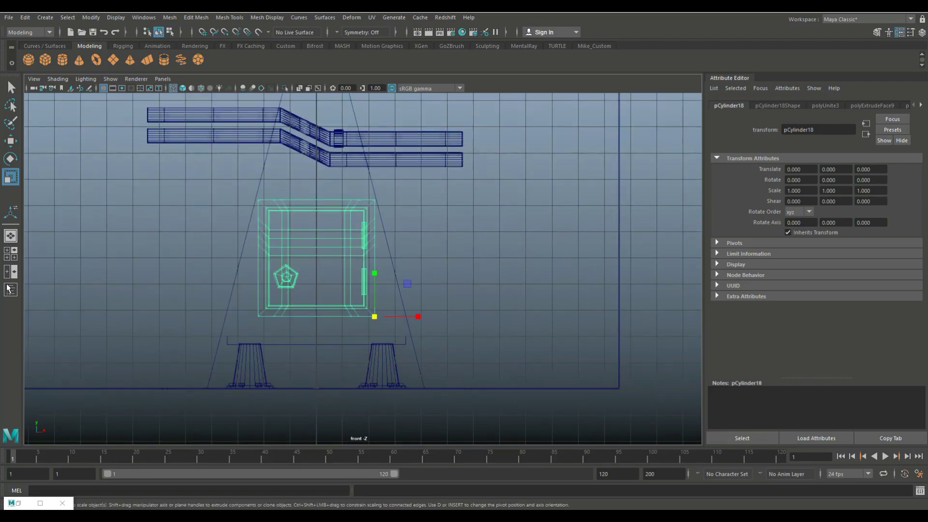
key("space")
key("space")
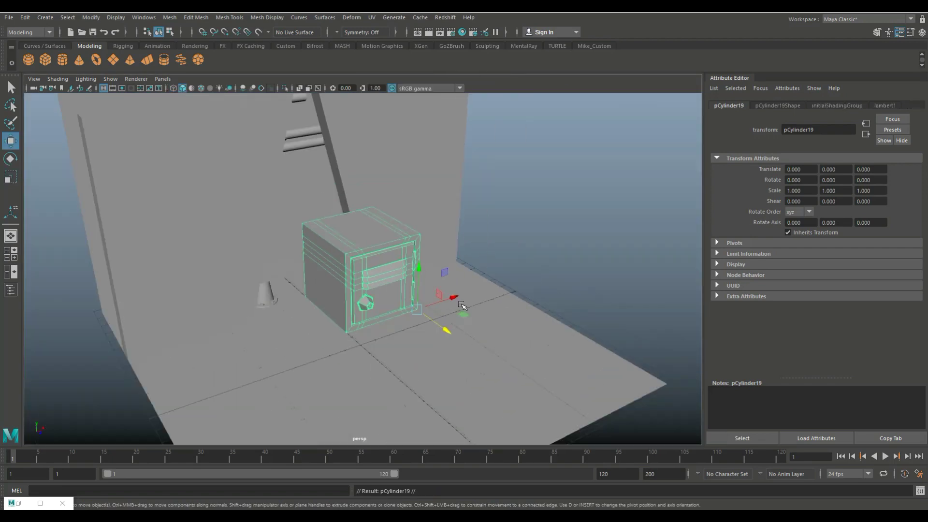
Duplicate the cabinet repeatedly along -X into a row seven units wide.
left_click_drag(454, 297, 382, 309, "shift")
scroll(489, 335, "down", 5)
key("shift+d")
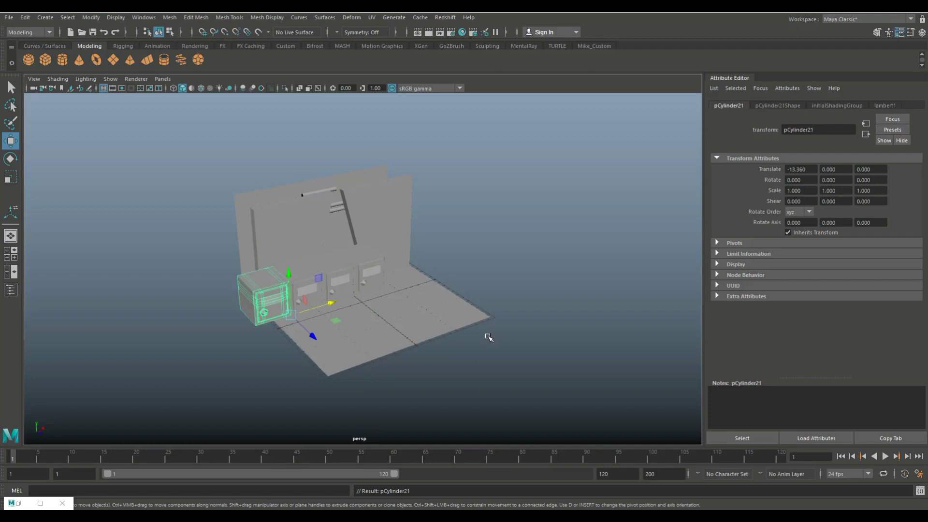
key("shift+d")
key("shift+d")
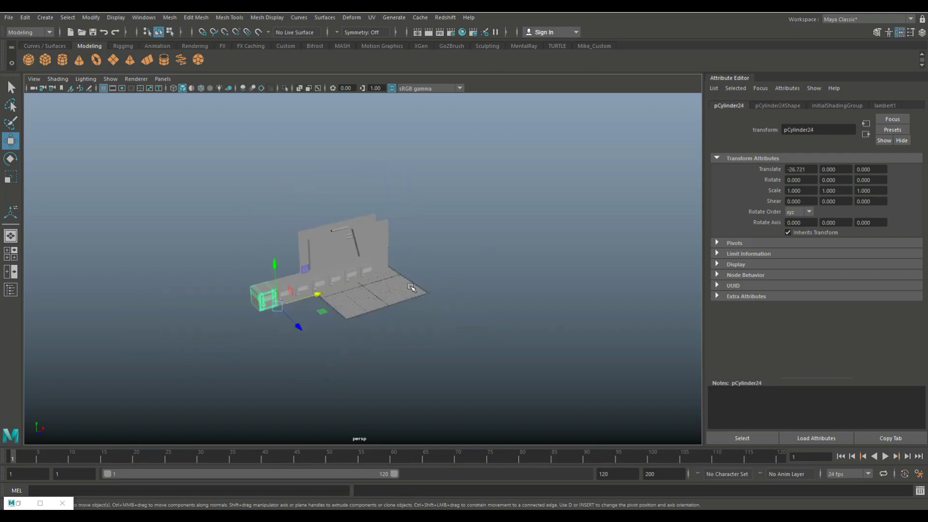
mouse_move(489, 337)
left_mouse_down("alt")
mouse_move(529, 324)
mouse_move(446, 315)
left_mouse_up("alt")
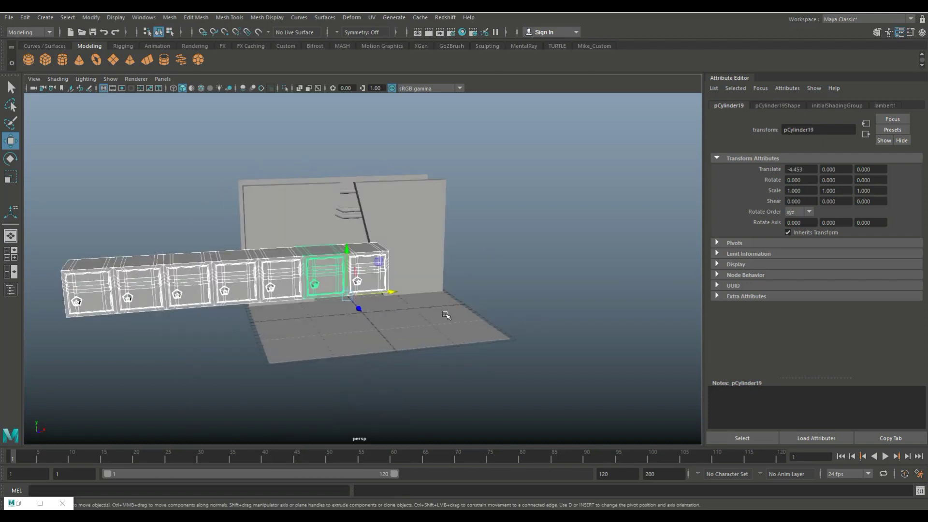
Stack the row twice upward into three rows and combine them into one mesh.
left_click_drag(349, 251, 346, 232)
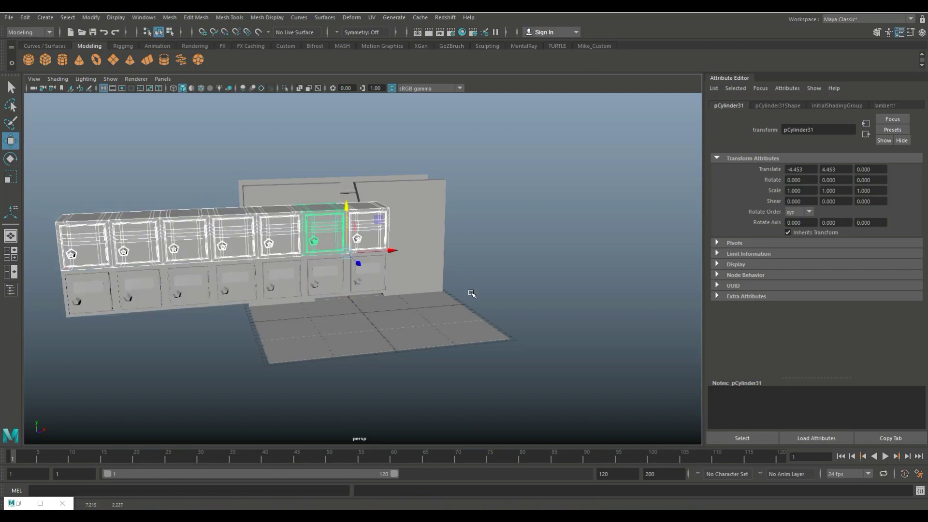
key("shift+d")
scroll(472, 294, "down", 3)
left_click_drag(472, 292, 503, 335, "alt")
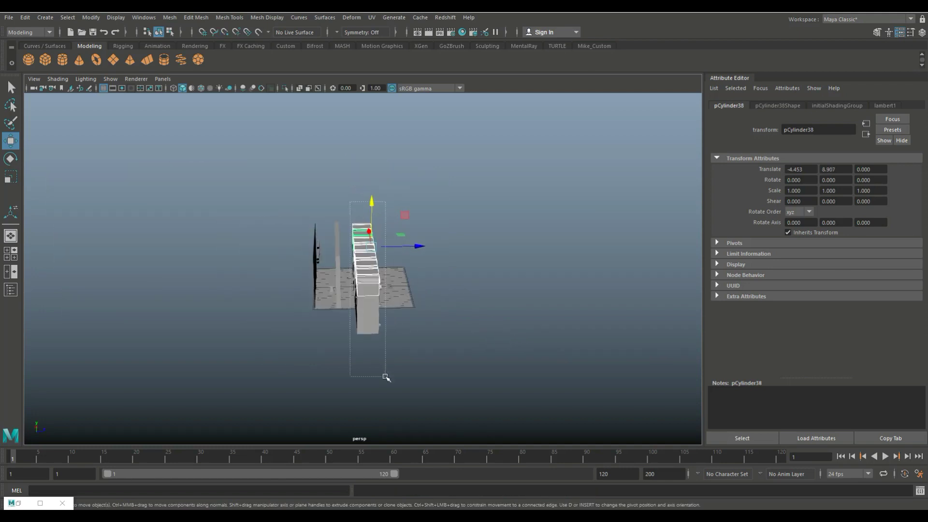
left_click(170, 17)
left_click(183, 50)
Rotate the locker bank, scale it to 0.620 and set it on the floor against the wall.
key("e")
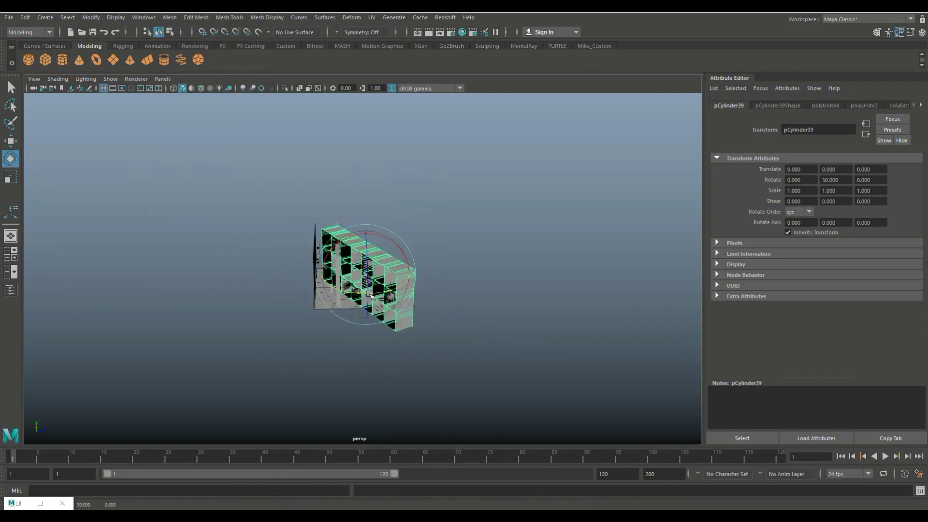
mouse_move(367, 295)
left_mouse_down()
mouse_move(415, 290)
mouse_move(275, 311)
left_mouse_up()
key("r")
left_click_drag(359, 246, 339, 247)
key("w")
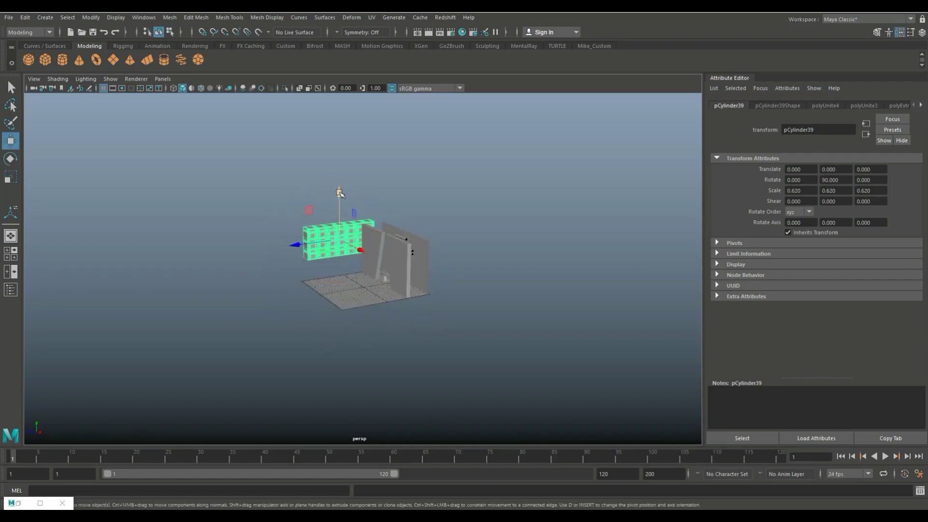
left_click_drag(337, 186, 335, 227)
key("space")
key("space")
left_click_drag(165, 276, 272, 276)
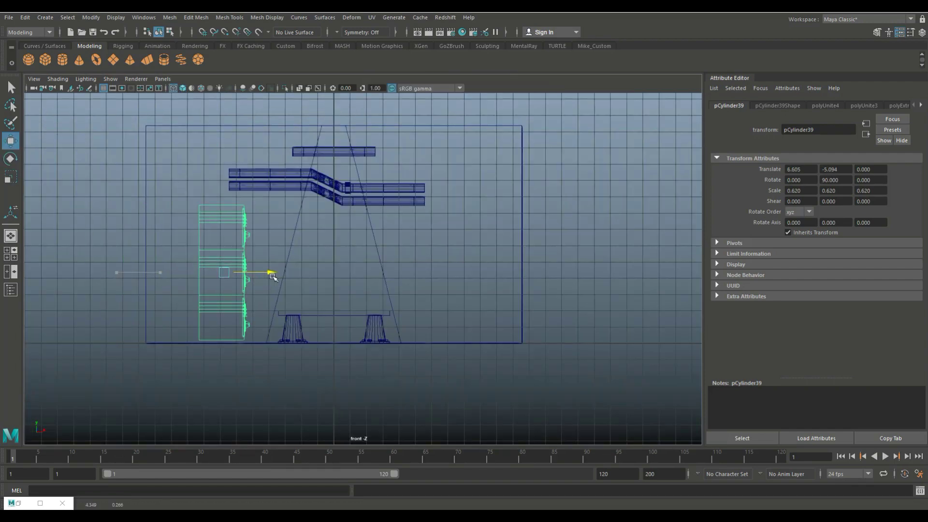
Copy the locker bank, rotate it 270° in Y and move it to the corridor's right side.
left_click_drag(216, 227, 216, 214, "shift")
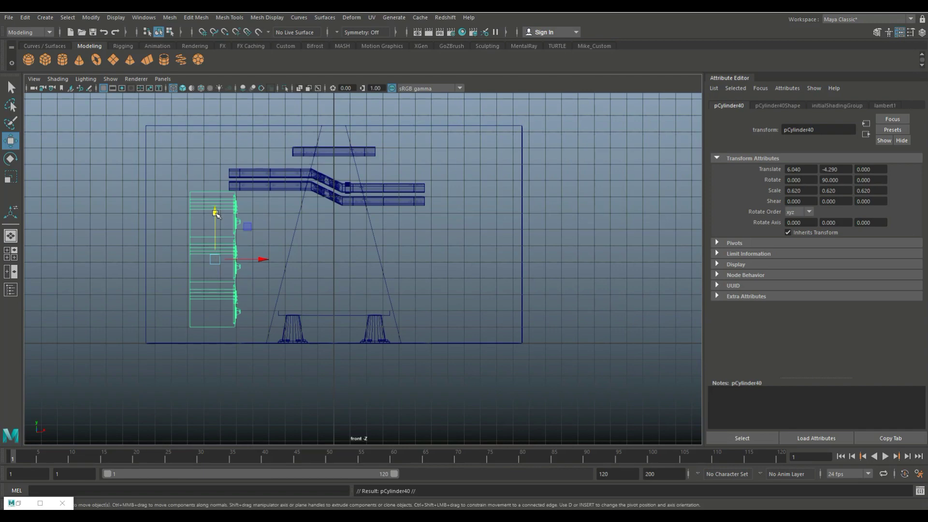
key("e")
mouse_move(267, 259)
left_mouse_down()
mouse_move(400, 261)
mouse_move(489, 250)
left_mouse_up()
key("w")
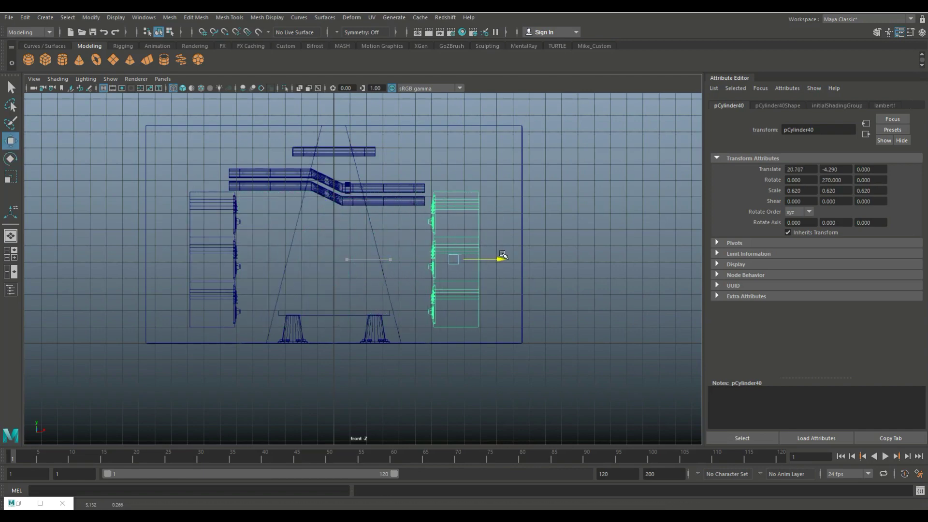
key("space")
key("space")
mouse_move(305, 267)
left_mouse_down()
mouse_move(283, 278)
mouse_move(335, 203)
left_mouse_up()
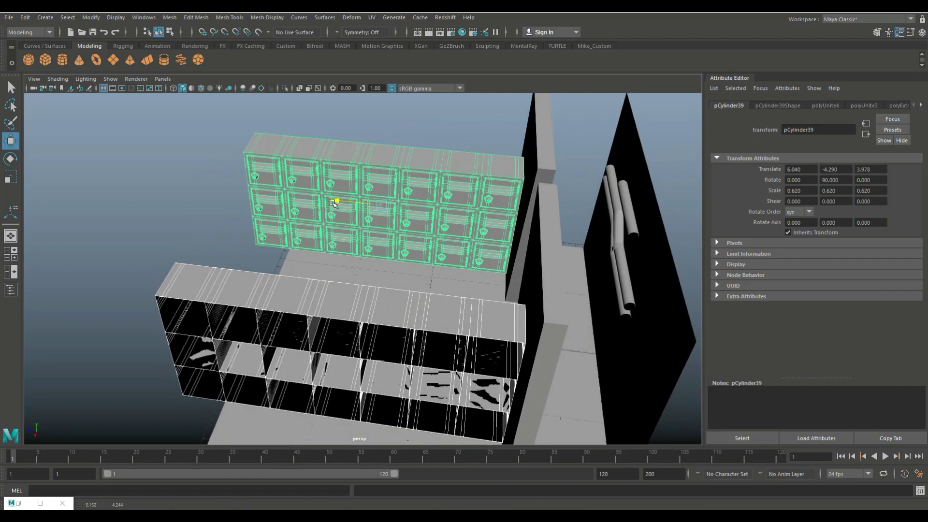
right_click_drag(336, 203, 234, 238, "alt")
left_click_drag(233, 239, 367, 271, "alt")
left_click(433, 277)
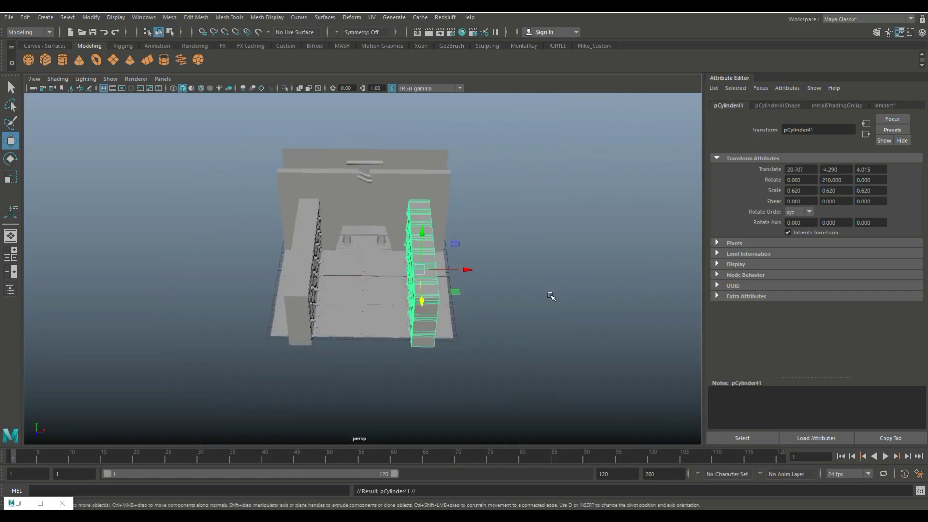
Turn the copied locker bank to 360° in Y and slide it to X 13.436.
key("e")
mouse_move(552, 296)
left_mouse_down()
mouse_move(464, 270)
mouse_move(321, 251)
left_mouse_up()
key("w")
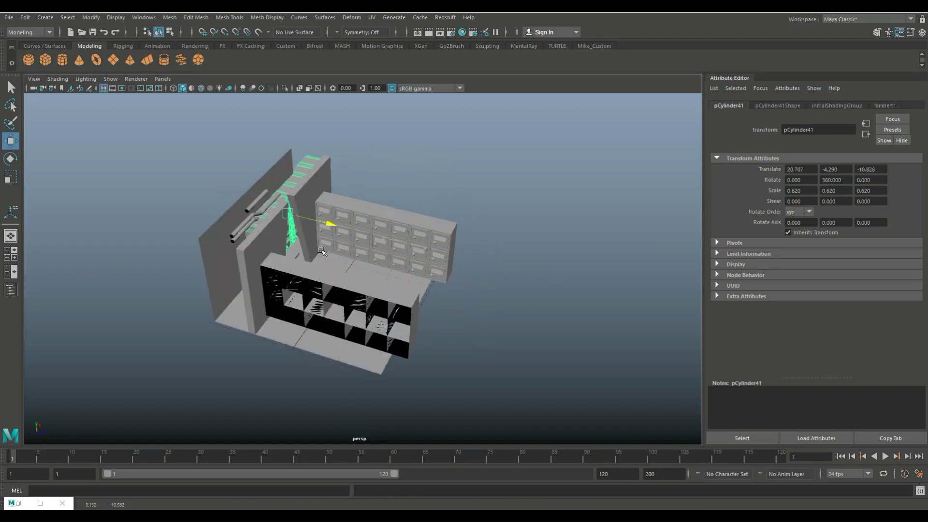
left_click(7, 257)
key("space")
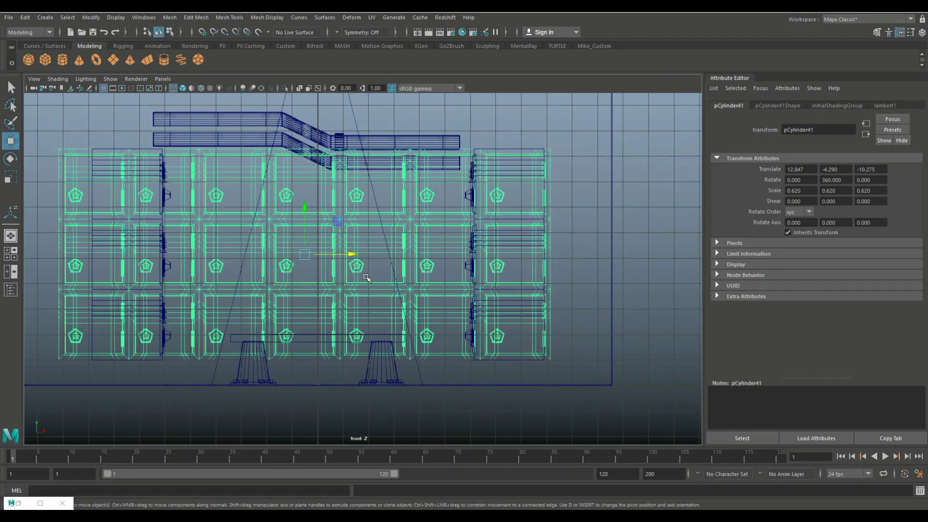
mouse_move(355, 257)
left_mouse_down()
mouse_move(370, 258)
mouse_move(362, 254)
left_mouse_up()
Select the pipe and upright cylinder on the back wall in perspective.
key("space")
key("space")
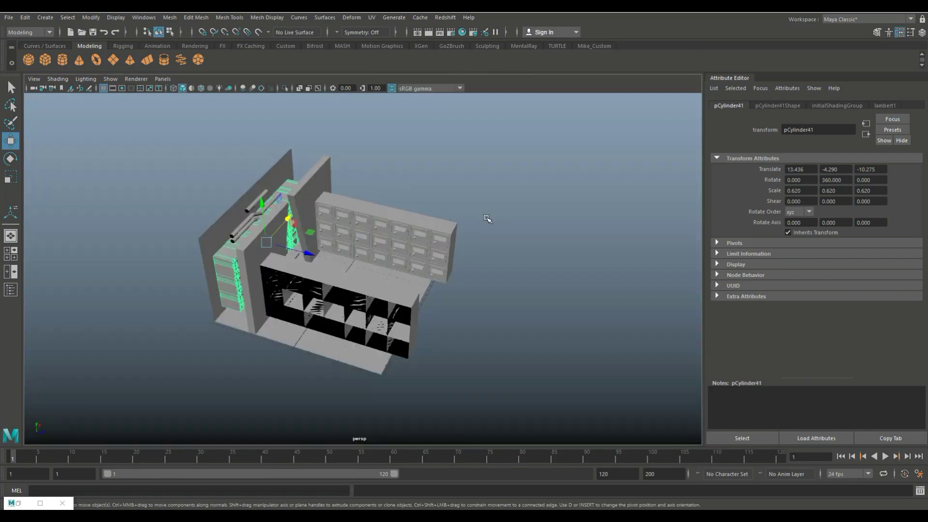
left_click_drag(488, 220, 402, 242, "alt")
scroll(386, 280, "up", 5)
left_click(404, 253)
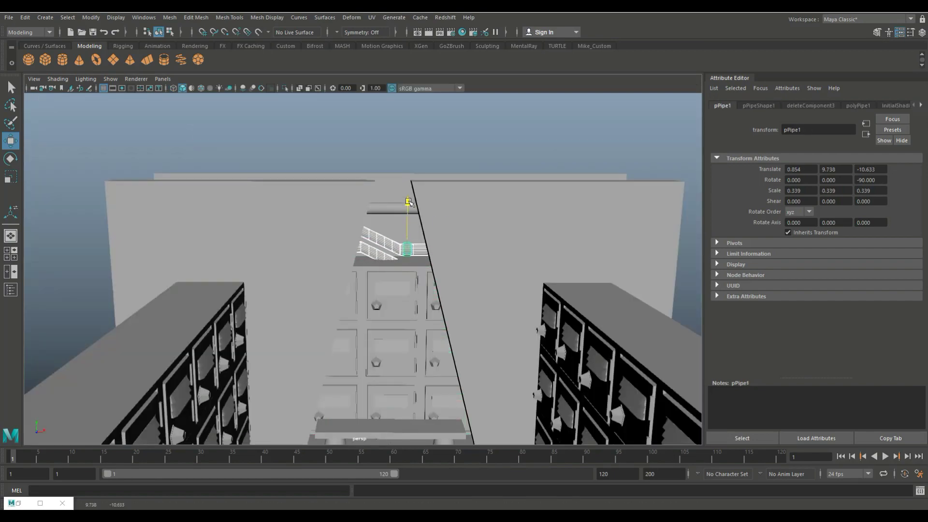
left_click(390, 208)
Create a polygon cube, scale it to wall size, and delete one face.
left_click_drag(243, 201, 339, 203, "alt")
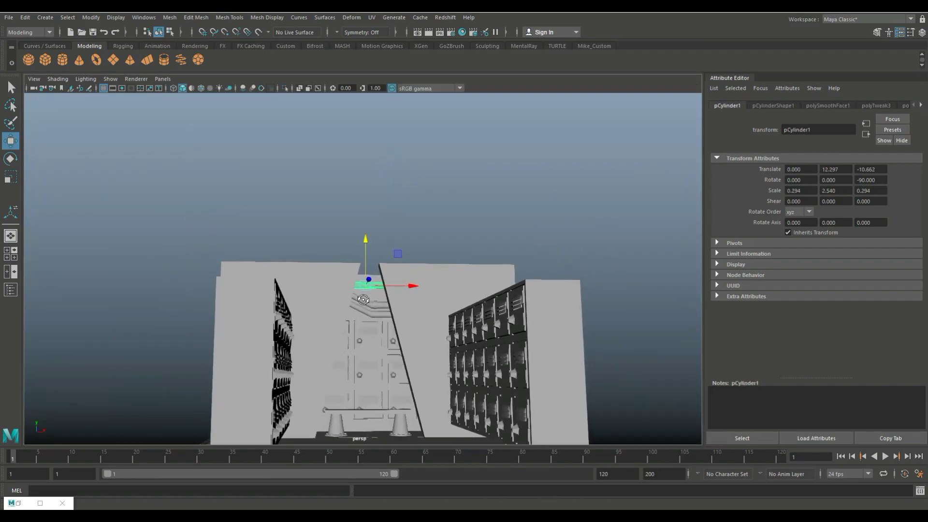
scroll(371, 170, "up", 5)
scroll(365, 286, "down", 5)
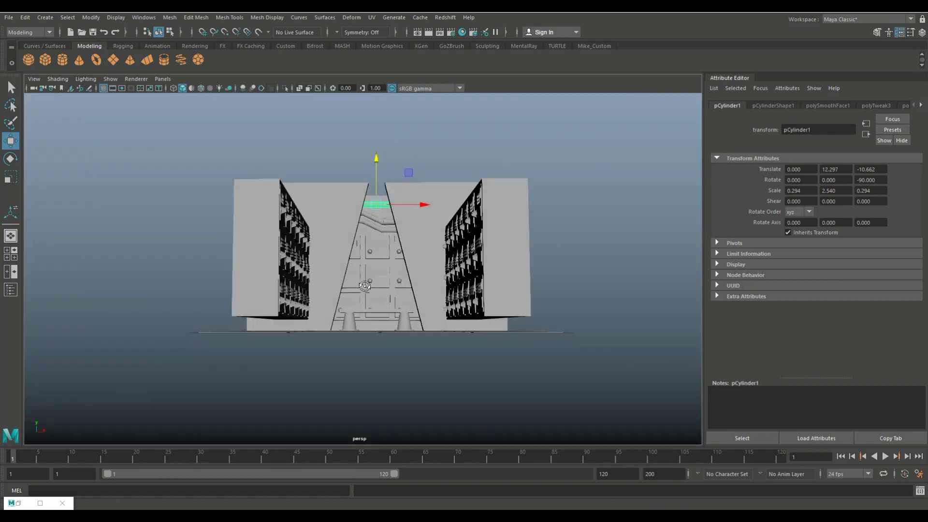
left_click(46, 60)
key("r")
left_click_drag(383, 325, 402, 382)
right_click_drag(353, 242, 339, 227)
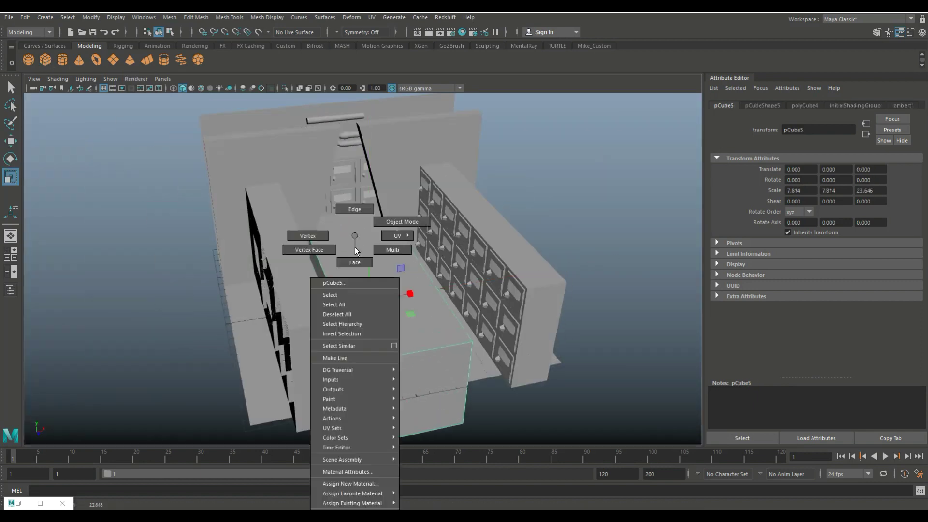
left_click(430, 290)
key("Delete")
Delete another face, raise the box above the floor and slide it left along X.
right_click_drag(426, 218, 435, 203)
key("w")
left_click_drag(370, 271, 370, 184)
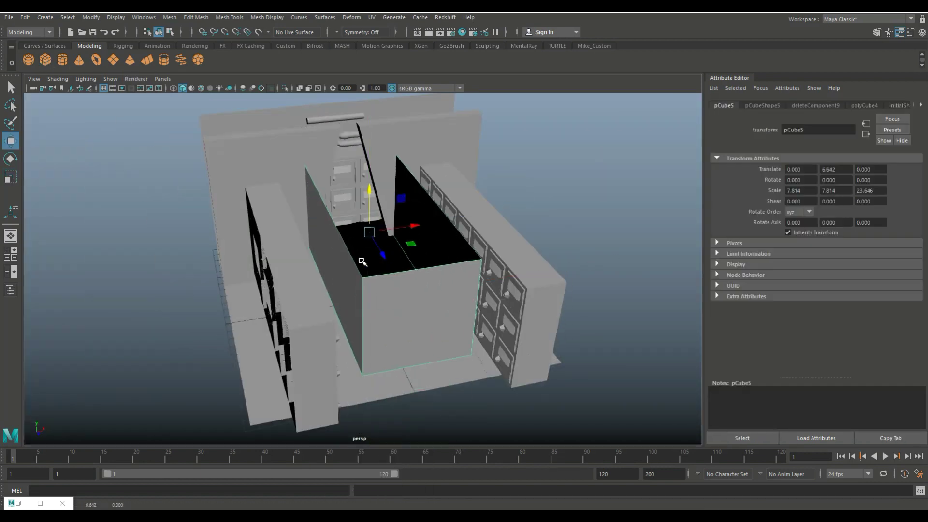
left_click(425, 290)
mouse_move(435, 232)
right_mouse_down()
mouse_move(455, 252)
mouse_move(435, 203)
right_mouse_up()
key("Delete")
left_click_drag(271, 271, 178, 286)
In top view, extend the wall box's vertices along Z and X to span the corridor.
key("space")
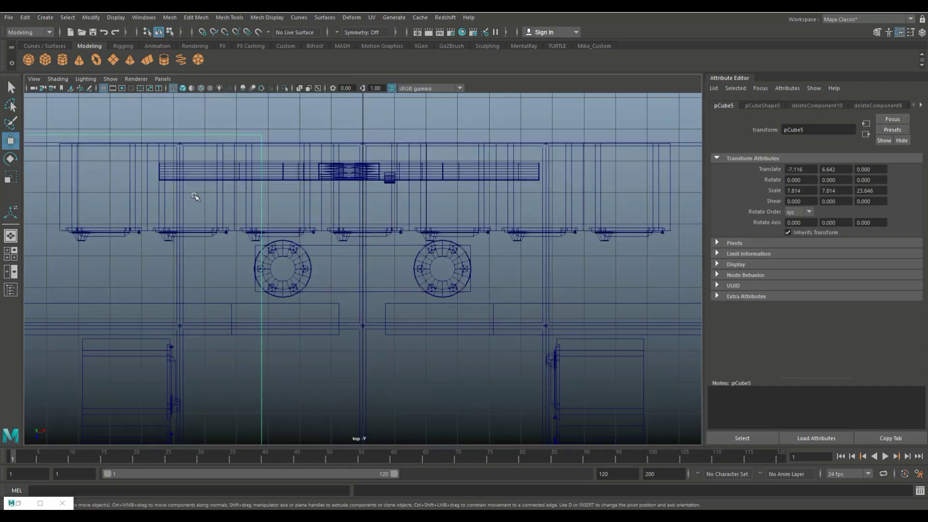
key("f")
right_click_drag(332, 197, 371, 192)
left_click_drag(366, 205, 366, 267)
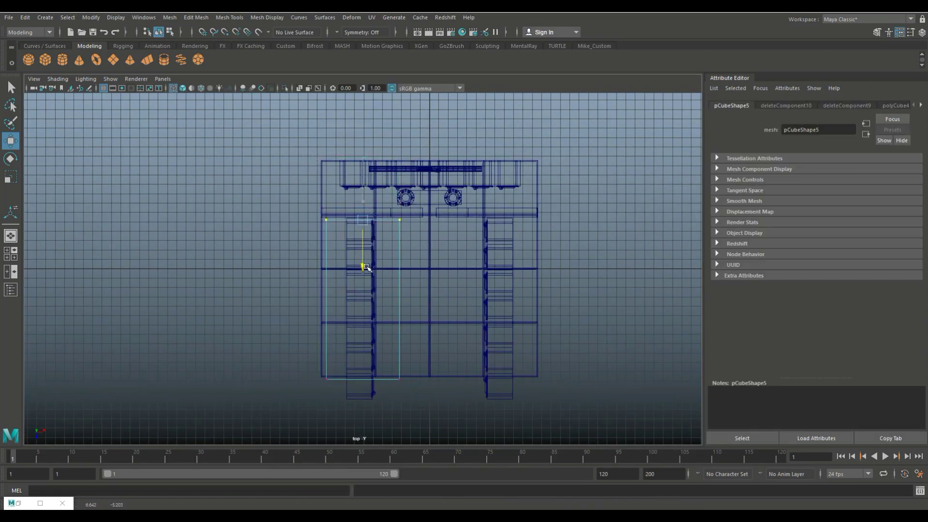
left_click_drag(363, 423, 367, 447)
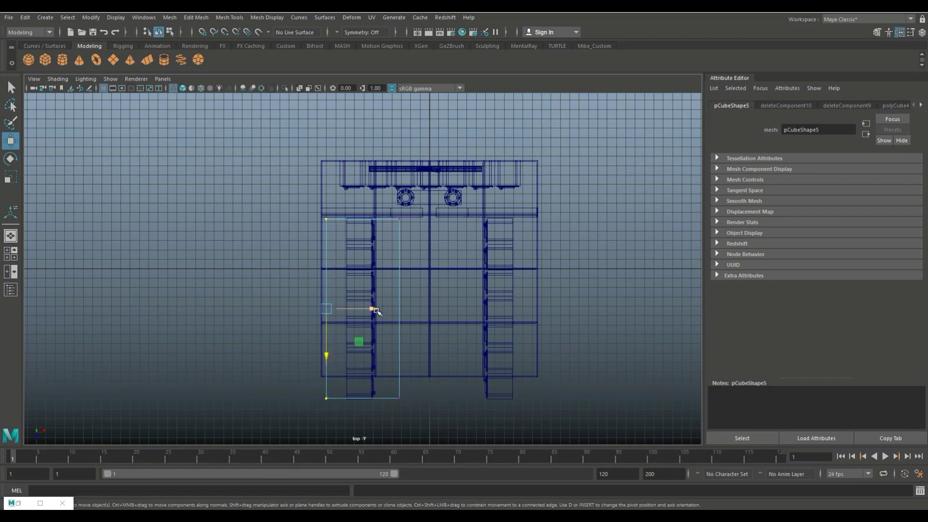
left_click_drag(377, 311, 436, 311)
key("space")
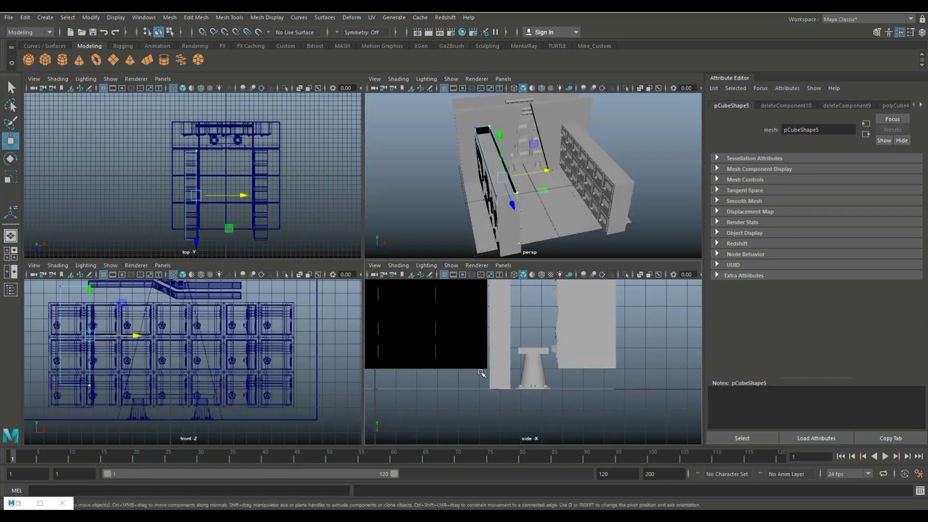
key("space")
scroll(362, 349, "down", 3)
scroll(362, 349, "down", 2)
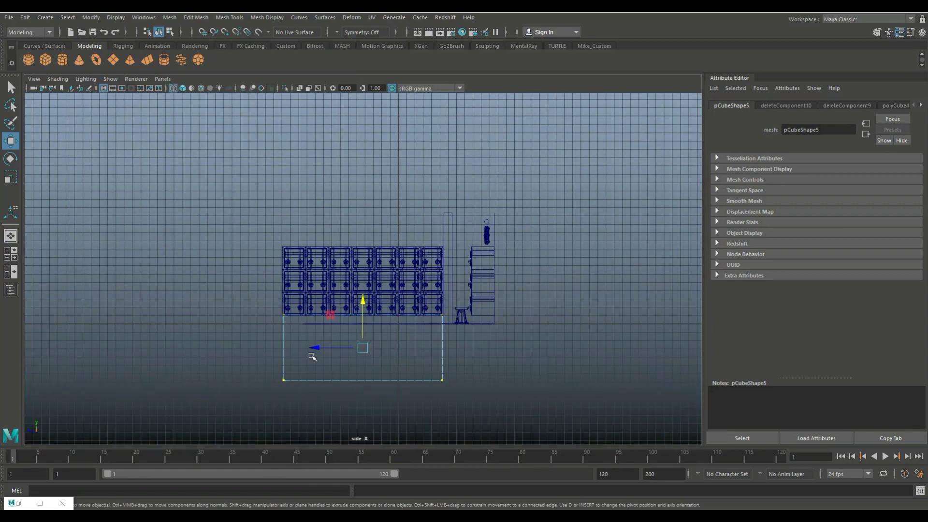
key("space")
key("space")
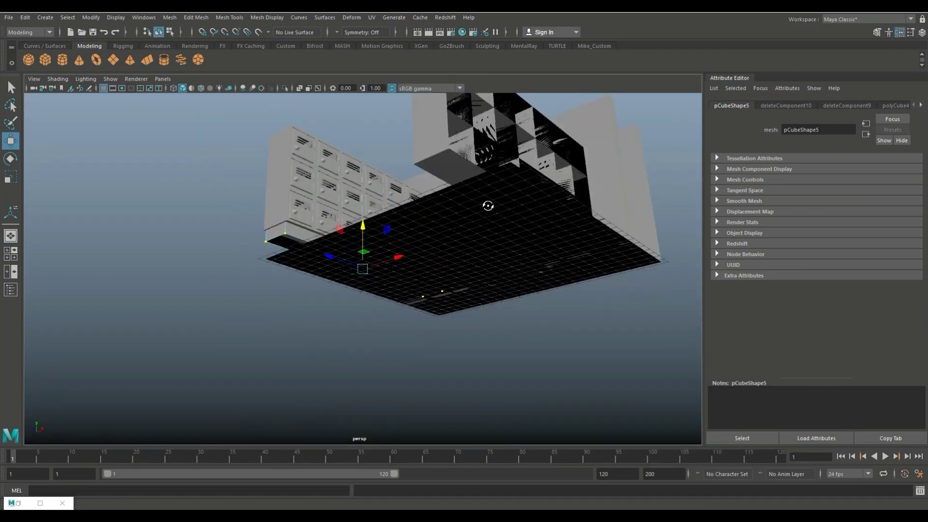
left_click_drag(489, 205, 404, 254, "alt")
Move a copy of the wall to the corridor's right side.
left_click_drag(416, 169, 642, 165)
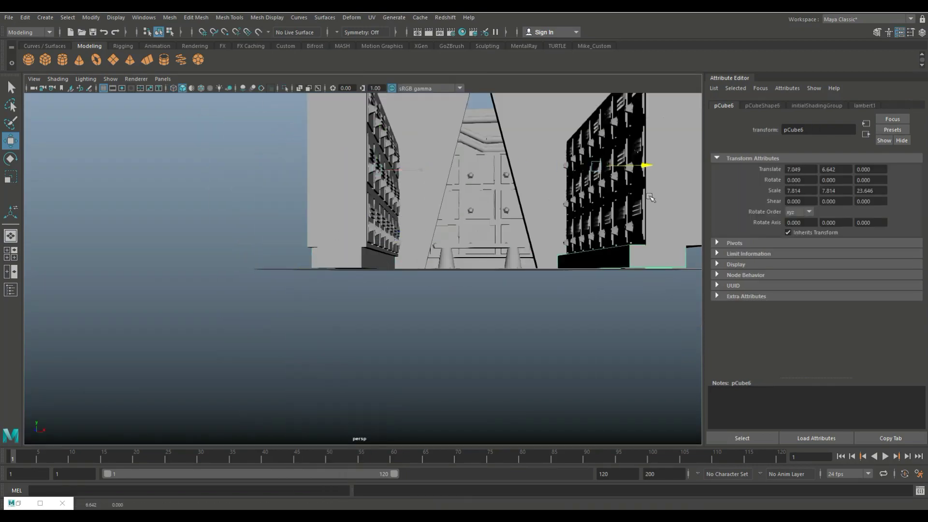
key("space")
key("space")
scroll(410, 369, "up", 3)
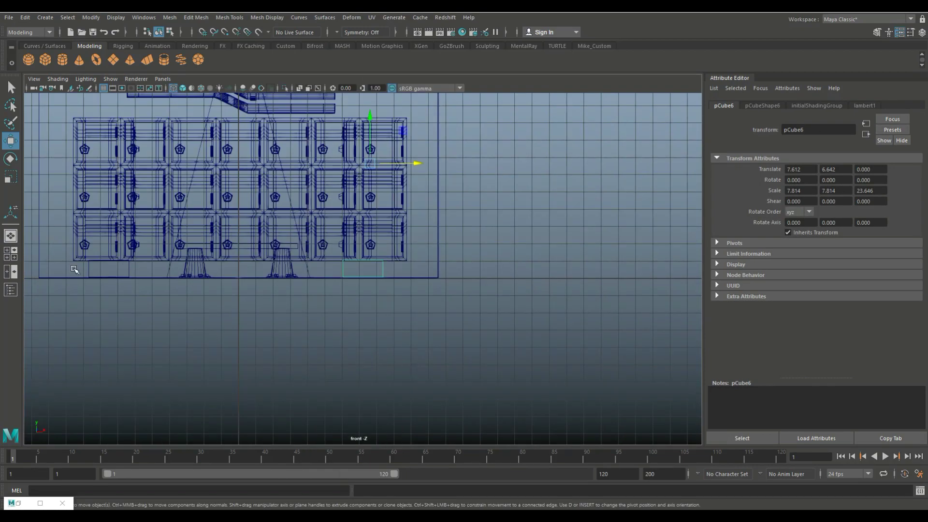
key("space")
key("space")
left_click_drag(554, 271, 455, 290)
Duplicate the right wall, turn it across and close the corridor's back, then add a sphere.
key("ctrl+d")
key("e")
key("w")
left_click_drag(506, 312, 501, 218)
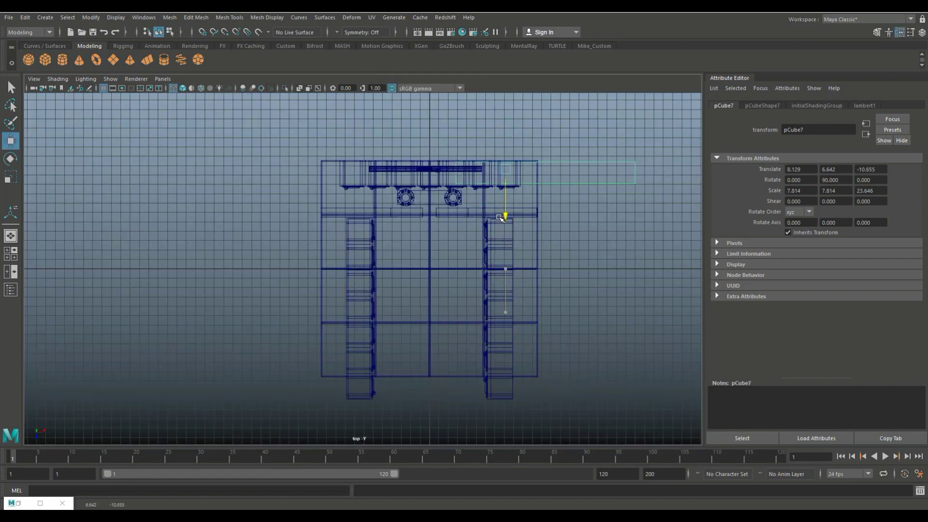
left_click(10, 235)
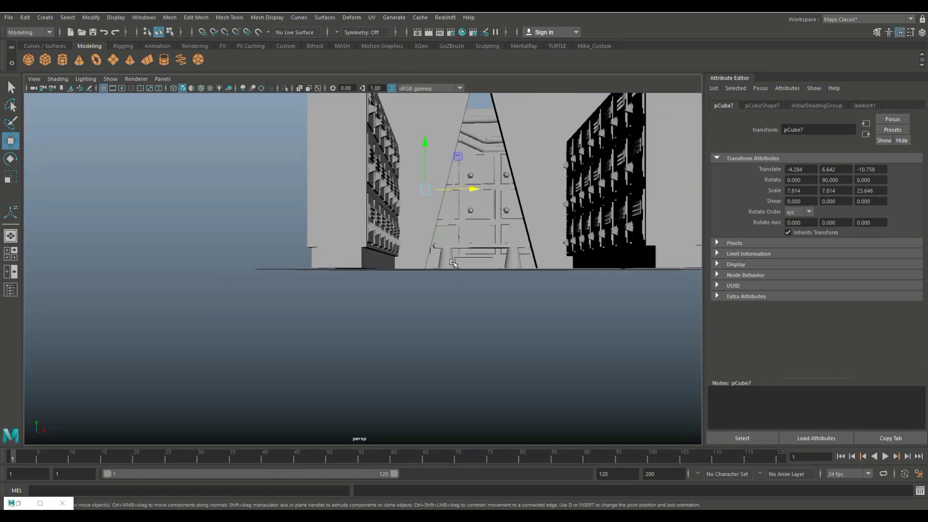
mouse_move(475, 255)
left_mouse_down("alt")
mouse_move(372, 342)
mouse_move(359, 338)
left_mouse_up("alt")
scroll(372, 342, "down", 5)
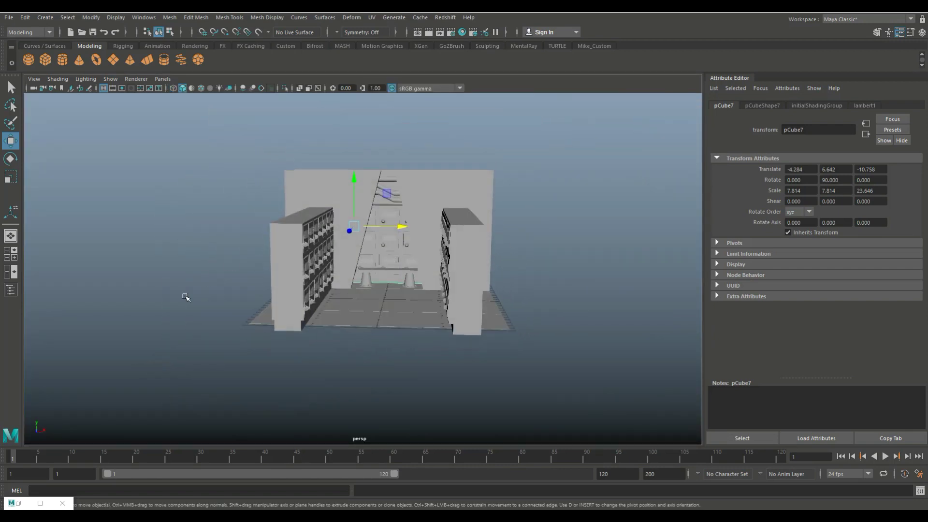
left_click(29, 59)
Give the sphere 12 subdivisions, delete its lower half and move the dome right.
mouse_move(472, 289)
middle_mouse_down()
mouse_move(472, 247)
mouse_move(469, 257)
middle_mouse_up()
key("r")
left_click(816, 106)
key("Return")
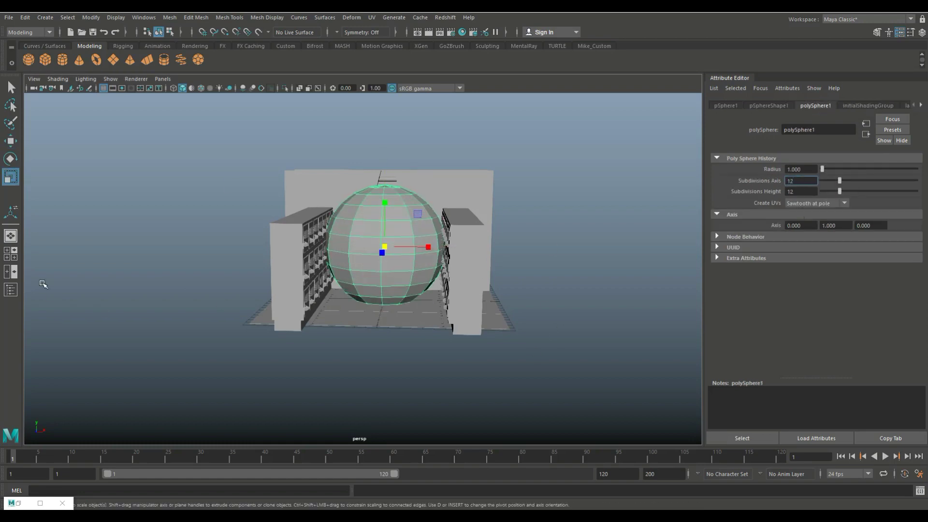
left_click(97, 317)
left_click(237, 277)
key("Delete")
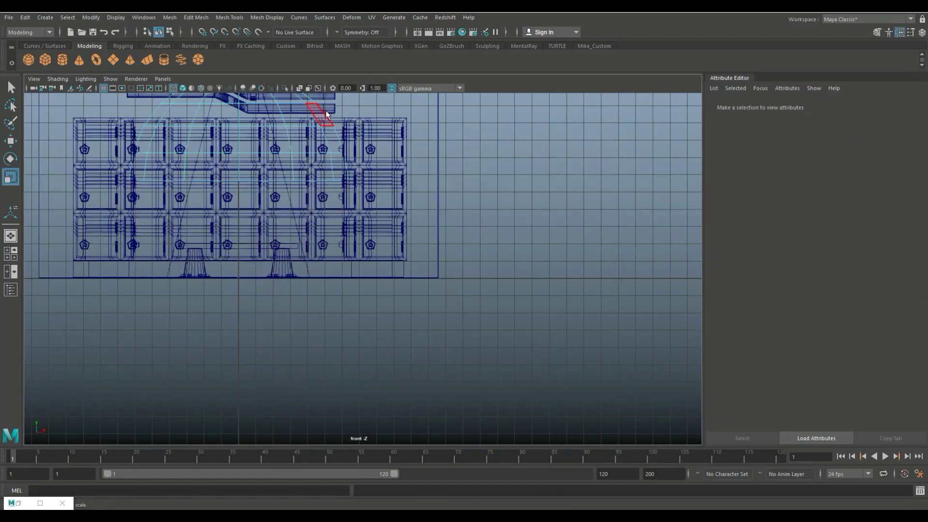
left_click(319, 111)
key("w")
left_click_drag(286, 180, 487, 180)
Extrude the dome's rim edge twice and extrude its faces for thickness.
left_click(15, 250)
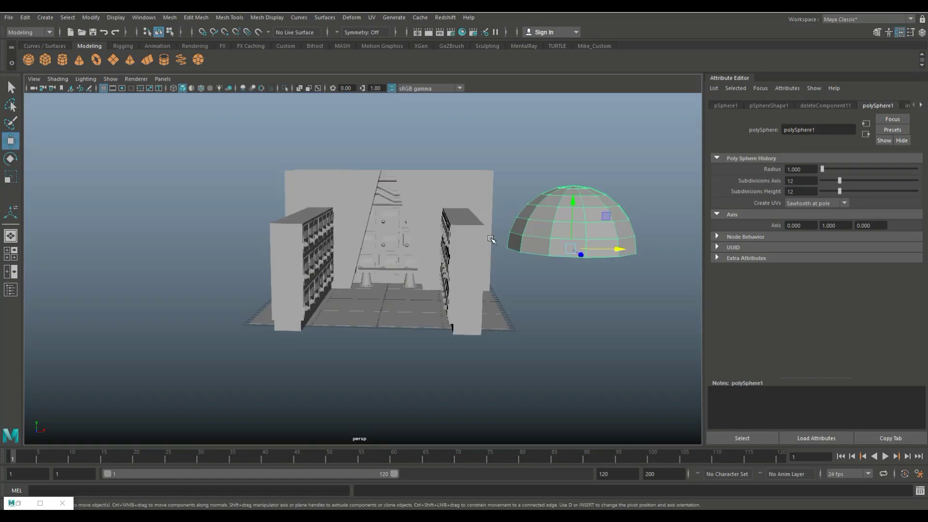
key("r")
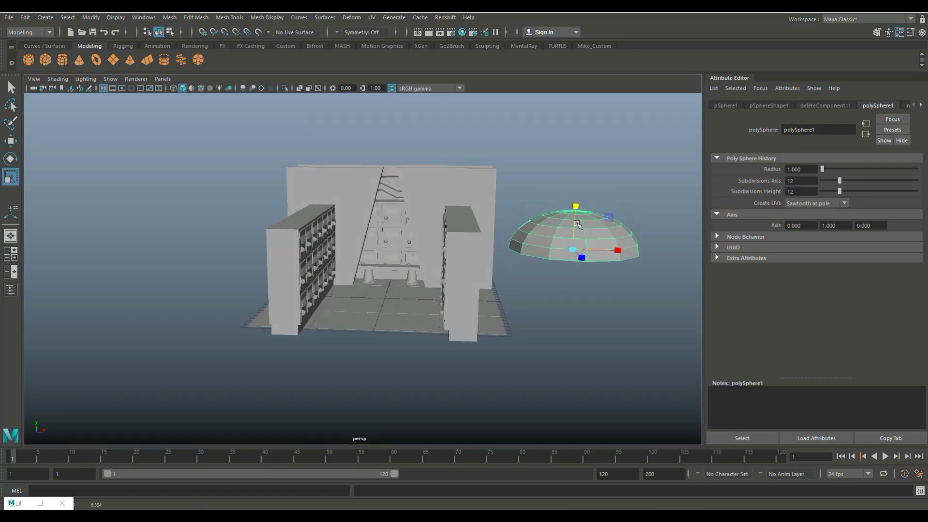
key("ctrl+e")
key("ctrl+e")
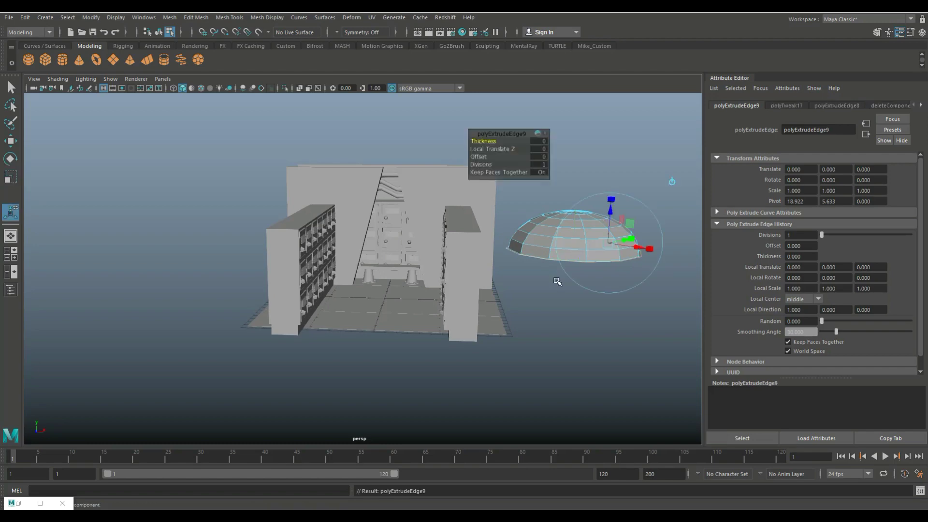
key("ctrl+e")
left_click_drag(573, 252, 581, 179, "alt")
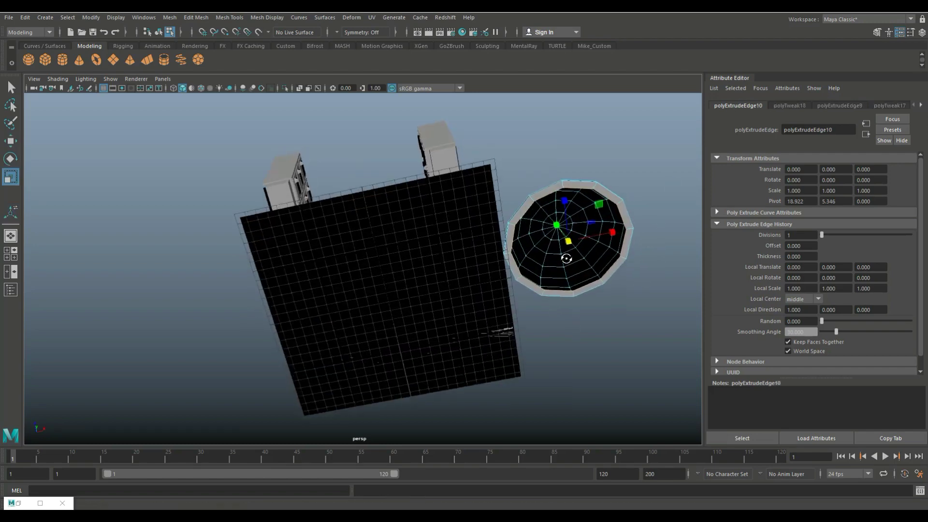
right_click_drag(580, 179, 634, 179, "shift")
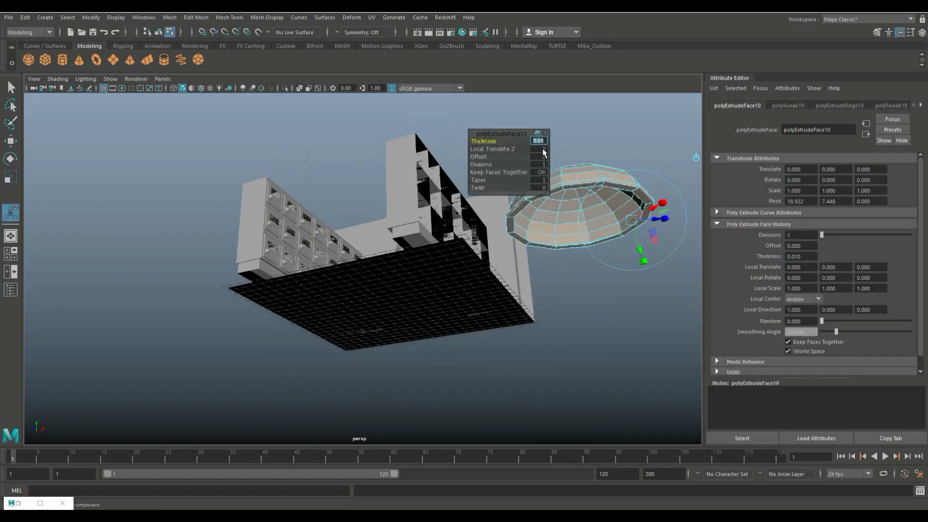
right_click_drag(574, 182, 623, 167)
Smooth the dome with Mesh > Smooth and create a new 20×20 polygon sphere.
left_click(169, 18)
left_click(195, 108)
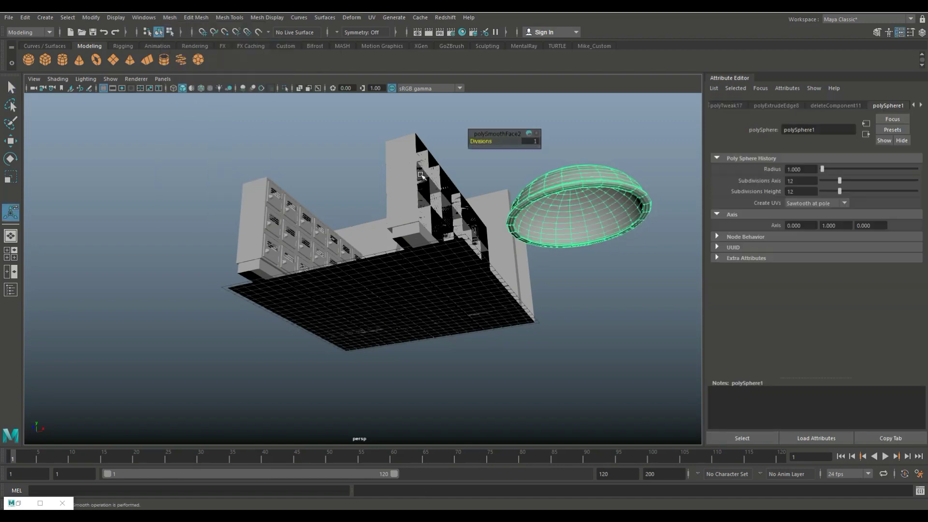
left_click(29, 60)
mouse_move(339, 241)
left_mouse_down("alt")
mouse_move(428, 298)
mouse_move(608, 293)
left_mouse_up("alt")
Center the new sphere on the dome lamp in the top view.
key("w")
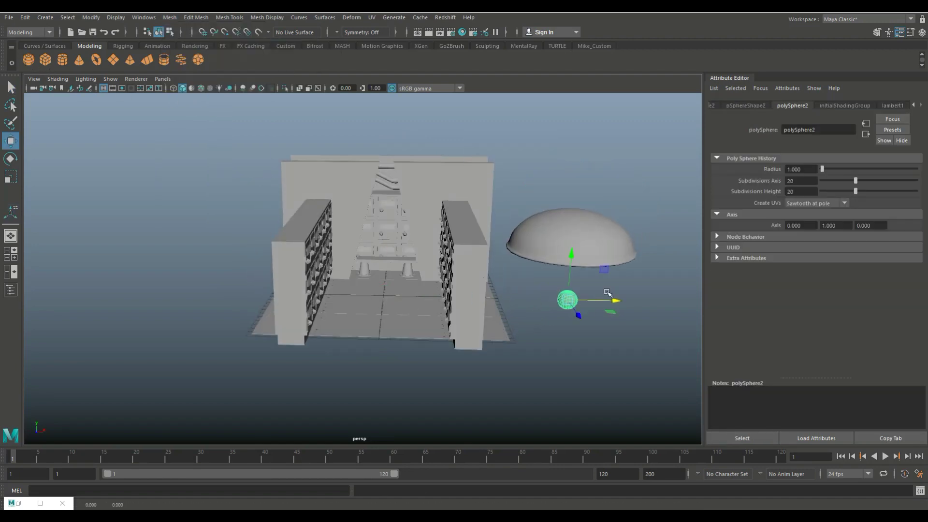
left_click(15, 257)
key("space")
middle_click_drag(366, 303, 324, 303)
left_click(7, 250)
key("space")
key("f")
Lower the sphere so it hangs beneath the dome shade.
mouse_move(480, 249)
left_mouse_down("alt")
mouse_move(408, 350)
mouse_move(456, 305)
left_mouse_up("alt")
key("r")
key("w")
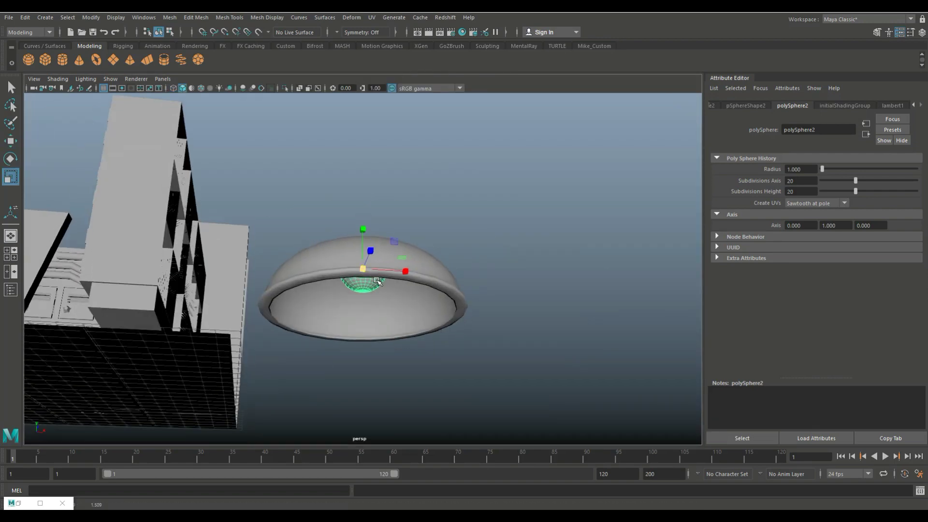
left_click_drag(365, 271, 364, 323)
scroll(441, 360, "up", 3)
scroll(446, 208, "up", 3)
left_click(362, 167)
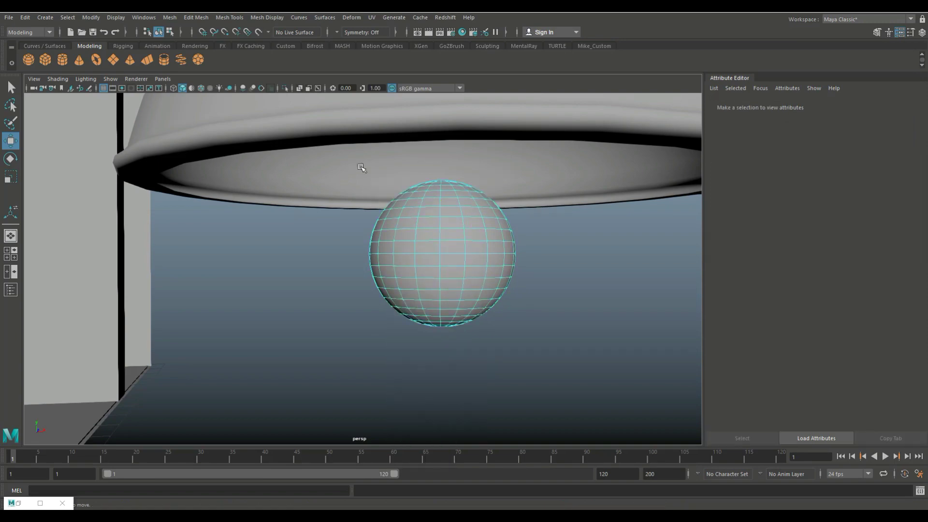
Delete the sphere's top faces to open it.
key("space")
key("space")
scroll(439, 325, "up", 3)
scroll(193, 381, "up", 3)
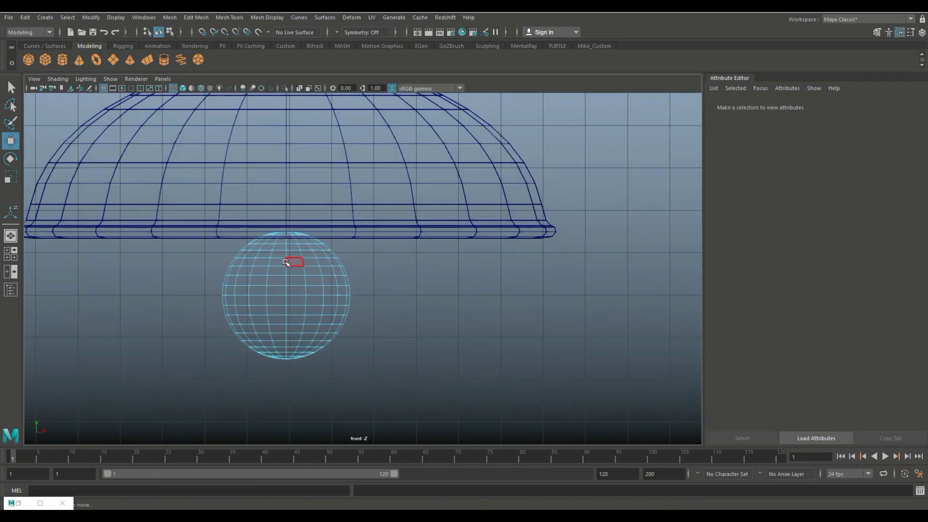
left_click_drag(402, 263, 402, 264)
key("Delete")
Extrude the open rim edge loop and raise it to start the bulb neck.
double_click(290, 262)
key("ctrl+e")
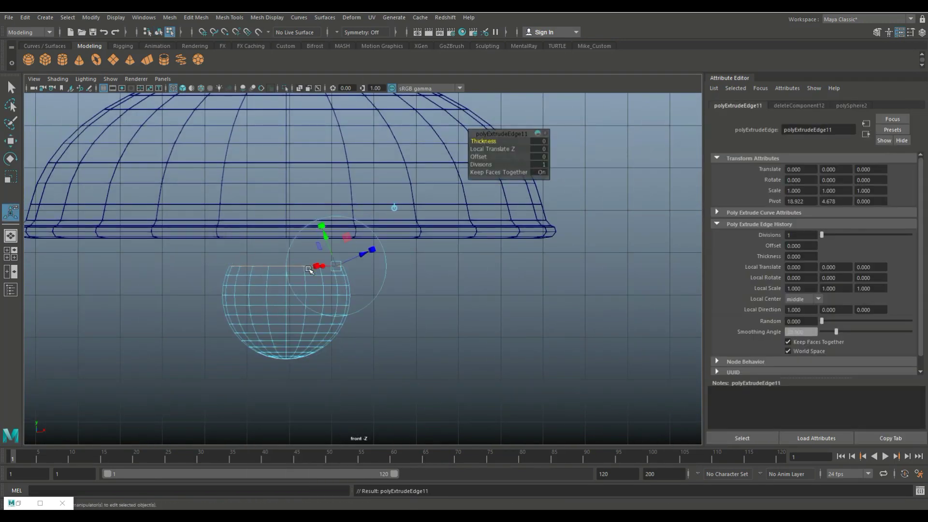
key("ctrl+e")
key("w")
left_click_drag(287, 205, 286, 155)
key("ctrl+e")
key("w")
Extrude and scale further rim segments to lengthen the neck toward the dome.
key("ctrl+e")
key("r")
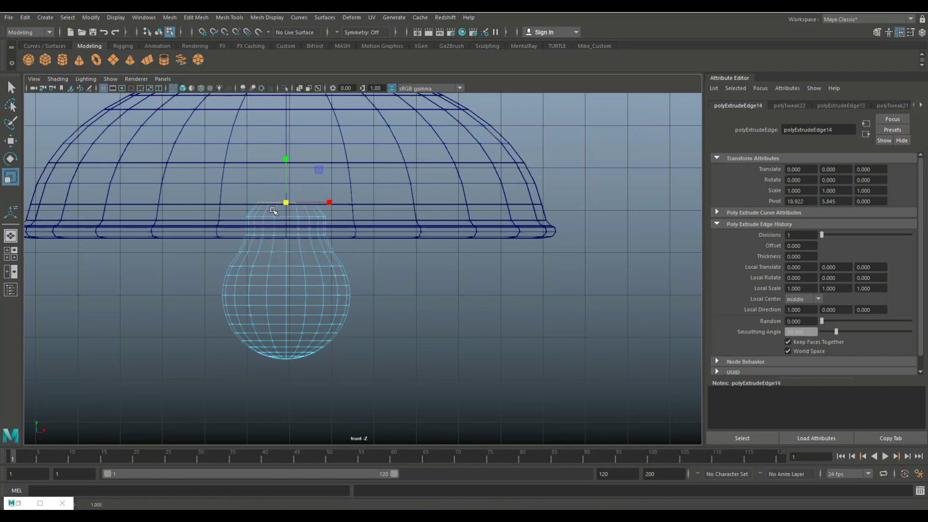
key("ctrl+e")
key("w")
left_click_drag(286, 202, 287, 171)
key("ctrl+e")
key("r")
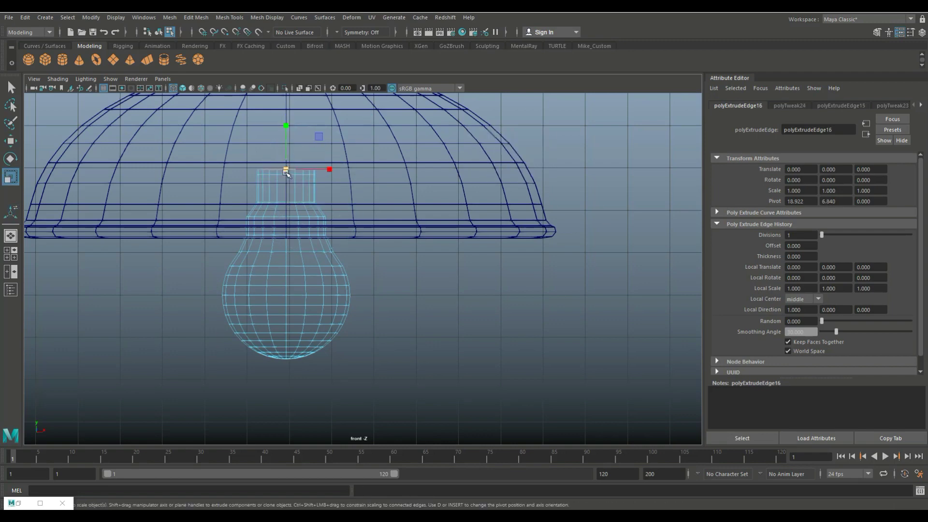
Smooth the bulb mesh and inspect the lamp in perspective.
key("F8")
key("w")
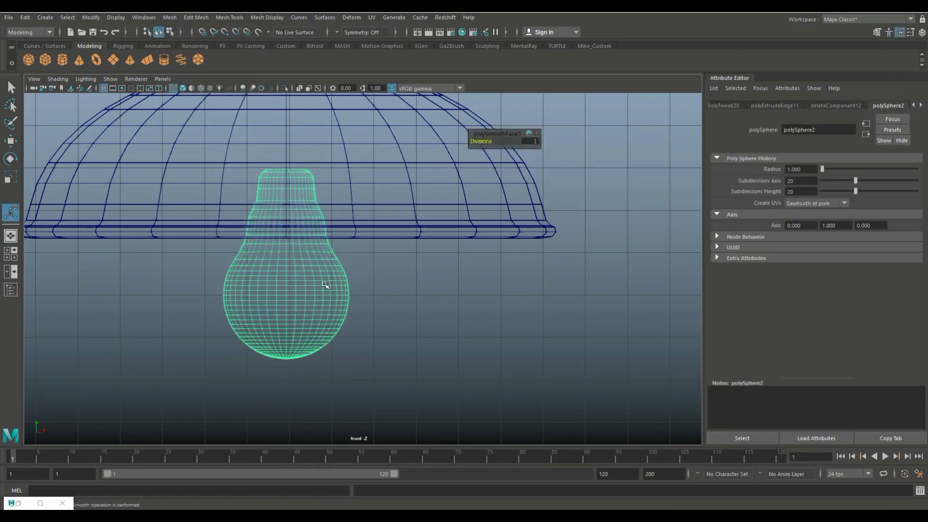
scroll(325, 215, "down", 3)
key("space")
key("space")
left_click(489, 321)
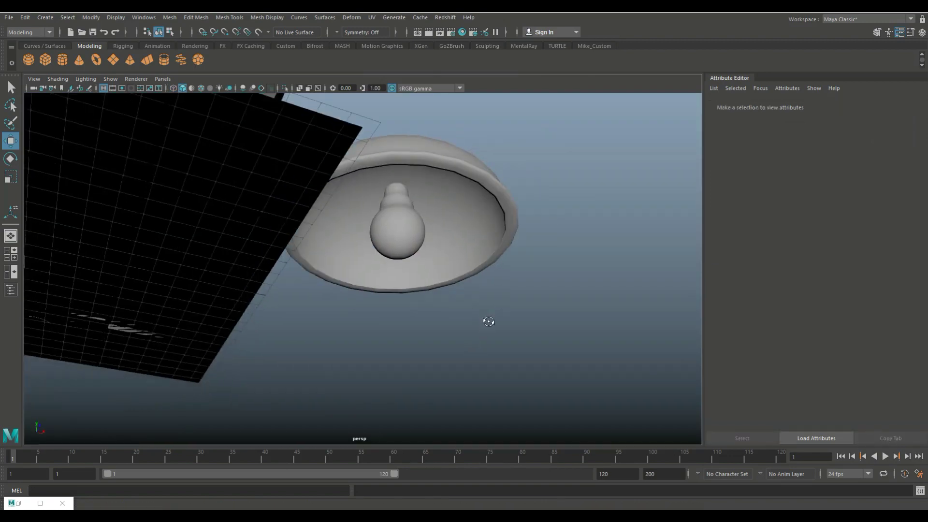
left_click_drag(489, 321, 459, 347, "alt")
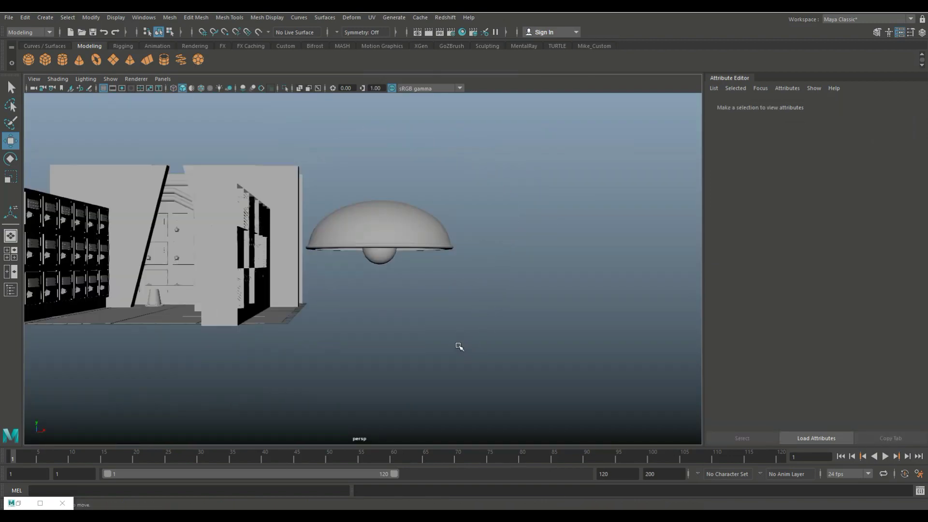
Create a torus below the lamp and begin editing its section radius.
left_click(181, 60)
left_click_drag(290, 241, 241, 271, "alt")
mouse_move(104, 317)
left_mouse_down()
mouse_move(449, 304)
mouse_move(473, 317)
mouse_move(430, 352)
left_mouse_up()
key("e")
left_click(805, 105)
left_click(801, 179)
type("0.100")
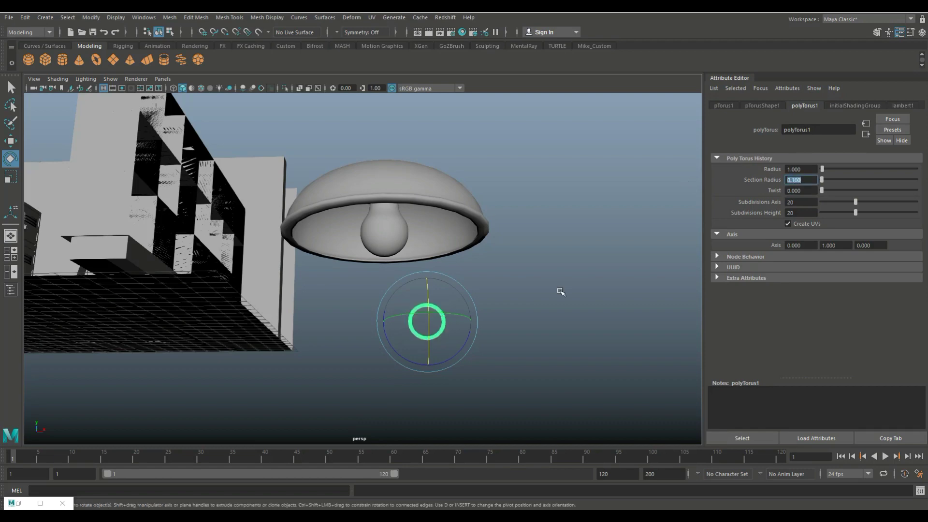
Delete the top half of the torus in the four-view layout.
left_click(561, 292)
left_click(448, 307)
key("space")
key("space")
key("f")
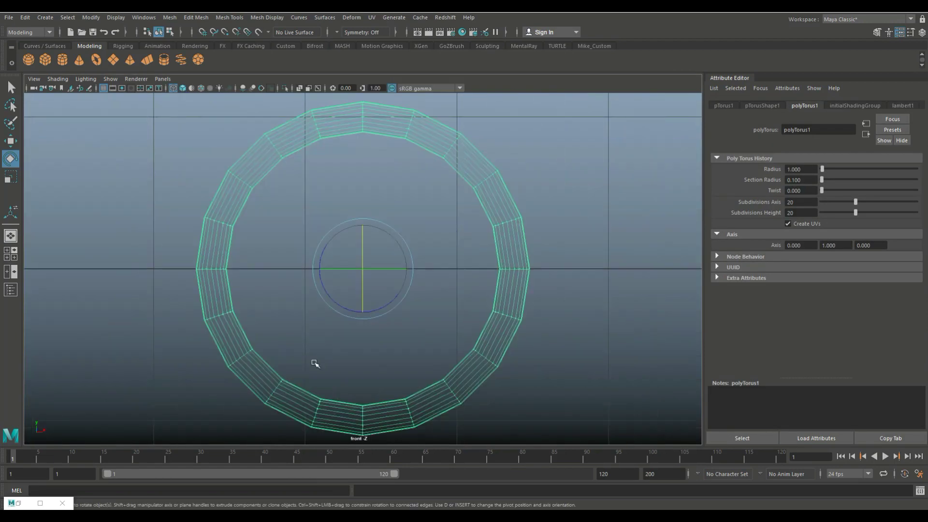
scroll(315, 363, "down", 5)
scroll(391, 222, "down", 3)
left_click_drag(450, 265, 319, 212)
key("Delete")
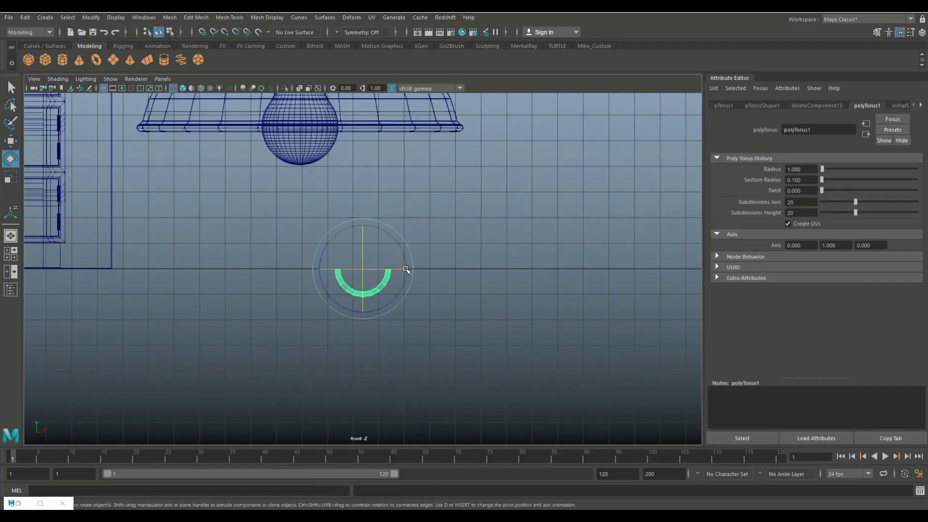
Place the half-torus below the bulb, enlarge it, and set section radius 0.01.
key("w")
left_click_drag(362, 269, 301, 164)
scroll(357, 229, "down", 2)
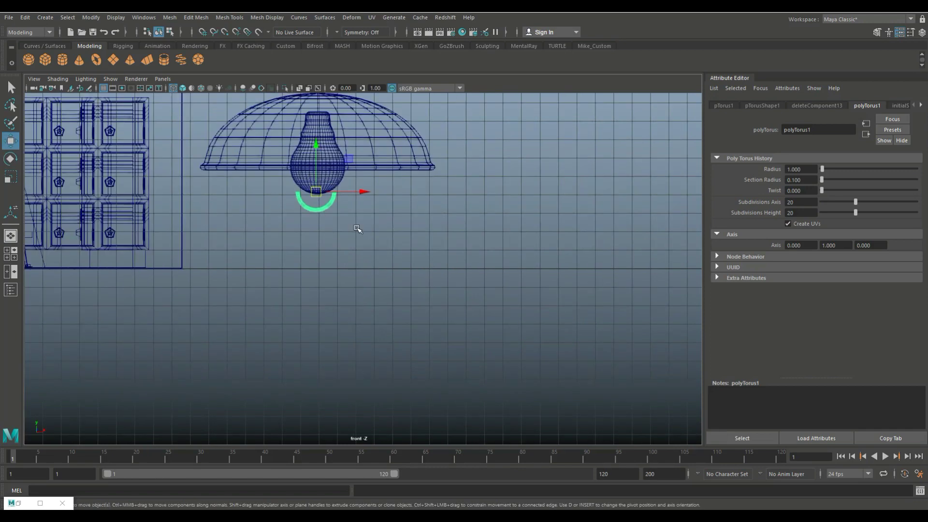
scroll(358, 229, "down", 2)
left_click_drag(331, 210, 332, 141)
left_click_drag(334, 97, 333, 209)
key("r")
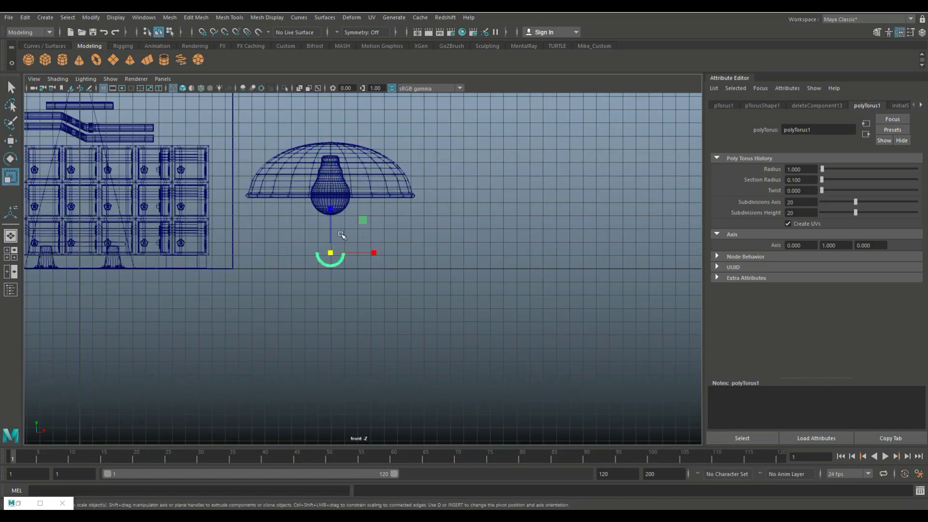
left_click_drag(330, 253, 503, 252)
type("0.01")
key("Return")
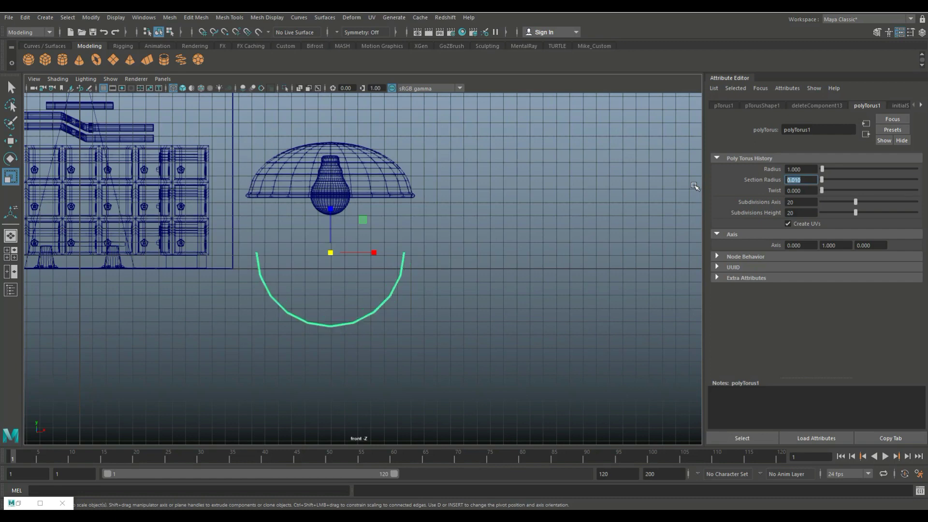
Fit the thin arc to the dome rim and delete its upper arms.
key("w")
mouse_move(331, 227)
left_mouse_down()
mouse_move(331, 143)
mouse_move(347, 154)
left_mouse_up()
key("r")
key("w")
key("r")
left_click_drag(220, 125, 449, 183)
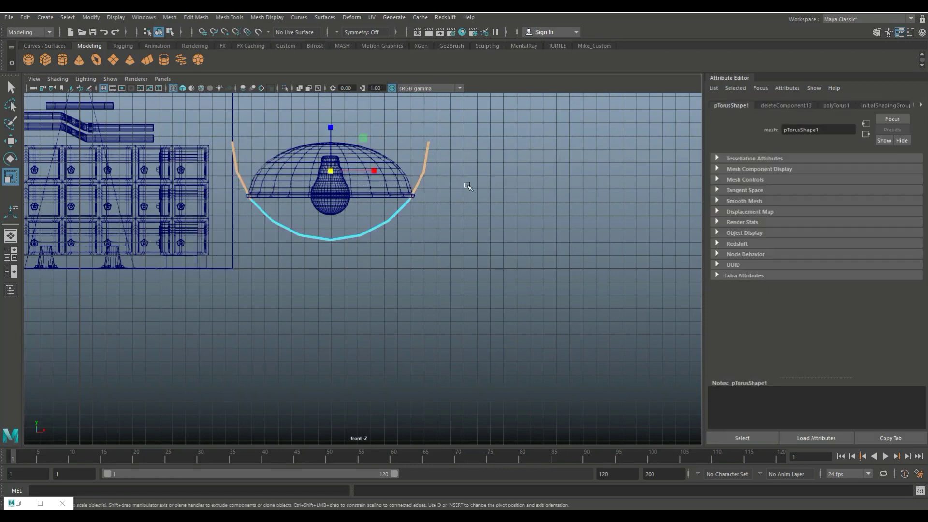
key("Delete")
Duplicate the curved wire and rotate the copy 45° about the vertical axis.
key("ctrl+d")
key("e")
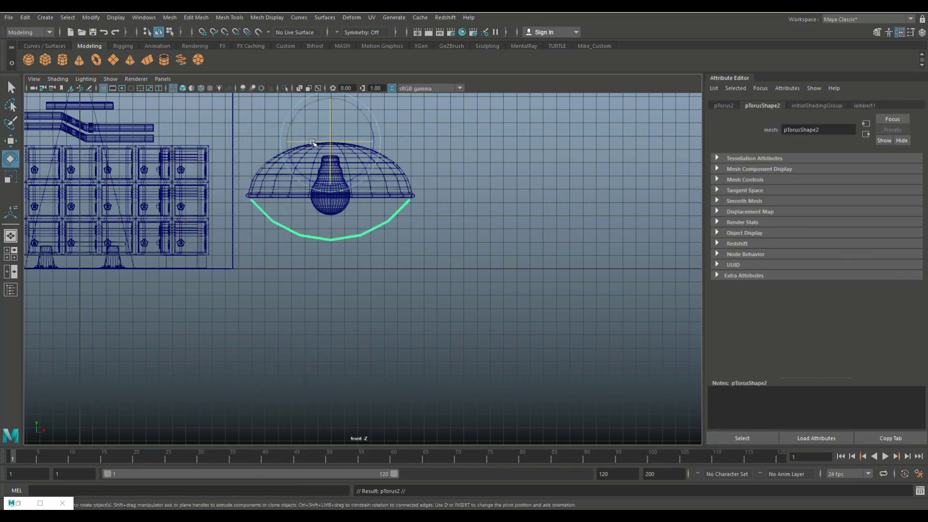
left_click_drag(327, 143, 340, 143)
key("space")
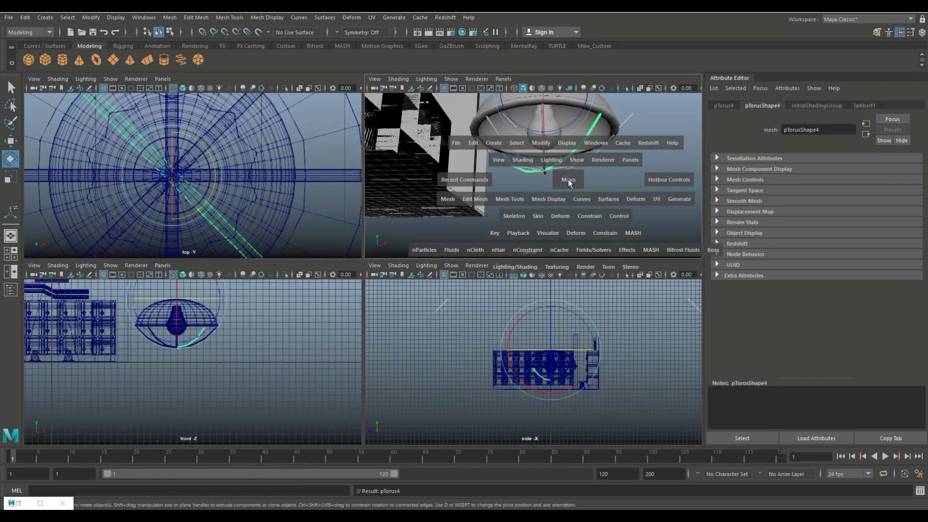
key("space")
Select all the wire arcs and apply Mesh > Smooth.
left_click(416, 192)
left_click(302, 160, "shift")
left_click(364, 169, "shift")
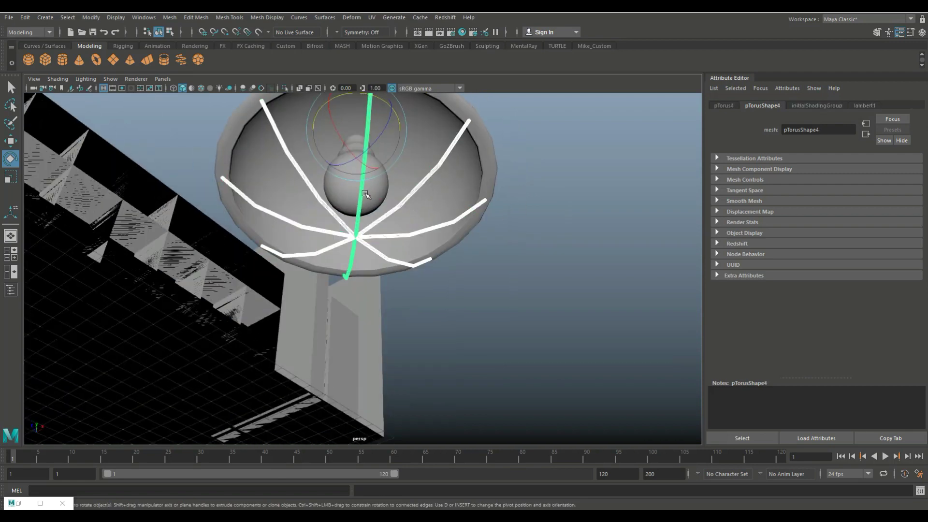
left_click(169, 17)
left_click(187, 107)
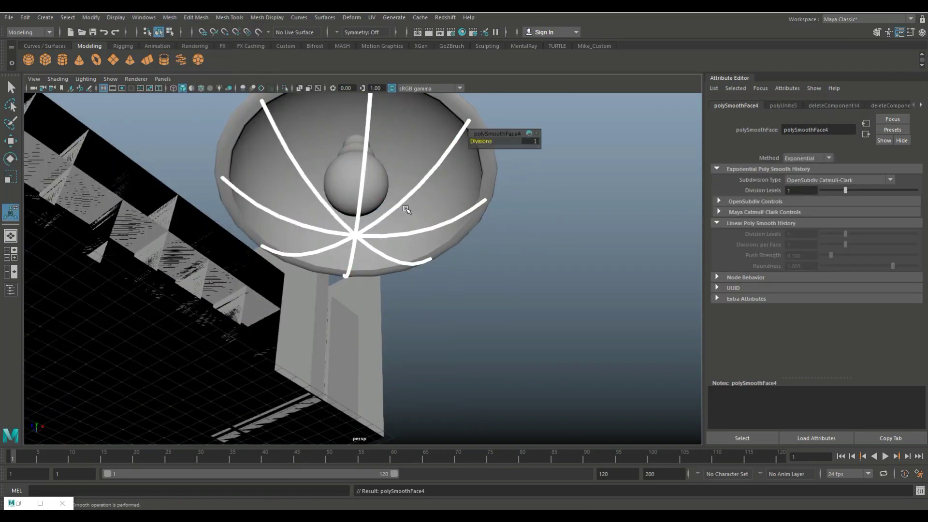
left_click_drag(367, 121, 367, 178, "alt")
key("w")
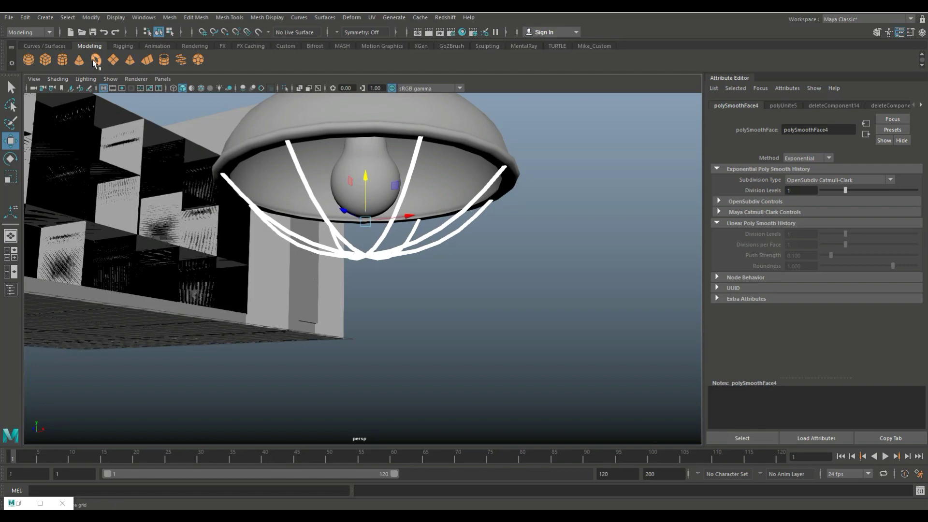
Add a small torus hub ring at the wire center with section radius 0.01.
left_click(96, 59)
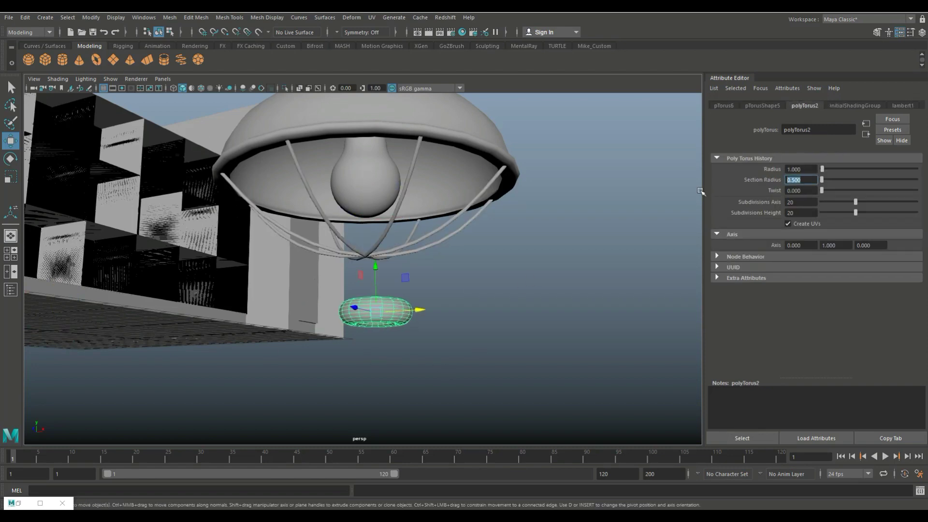
mouse_move(375, 271)
left_mouse_down()
mouse_move(376, 213)
mouse_move(263, 209)
left_mouse_up()
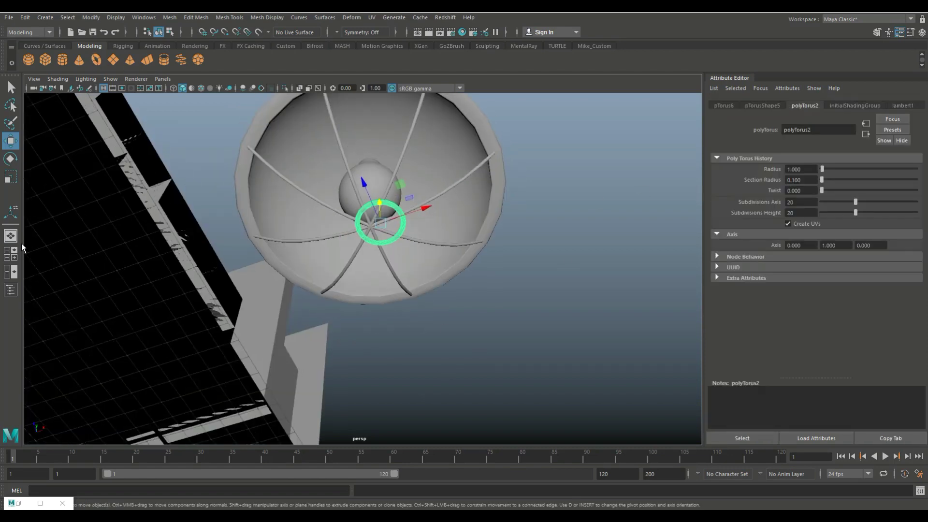
key("4")
mouse_move(342, 266)
middle_mouse_down()
mouse_move(383, 265)
mouse_move(321, 270)
middle_mouse_up()
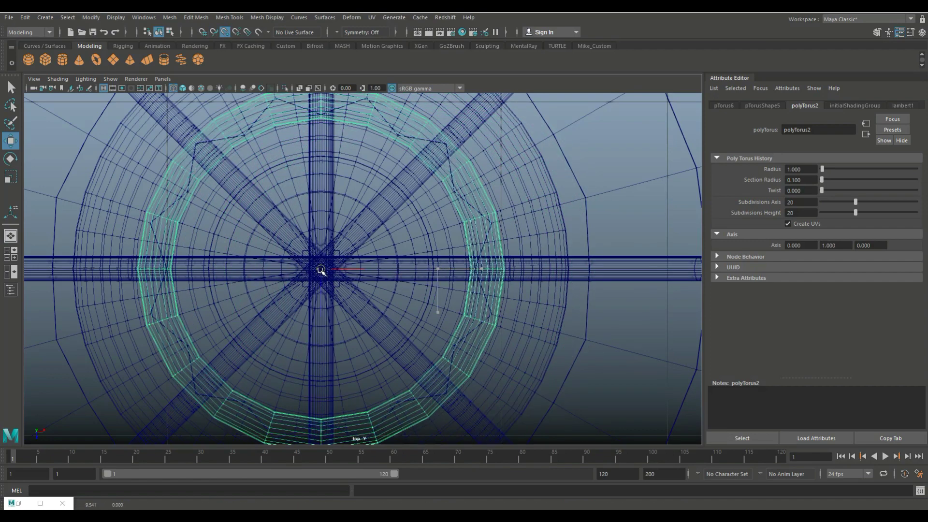
type("01")
key("Return")
key("5")
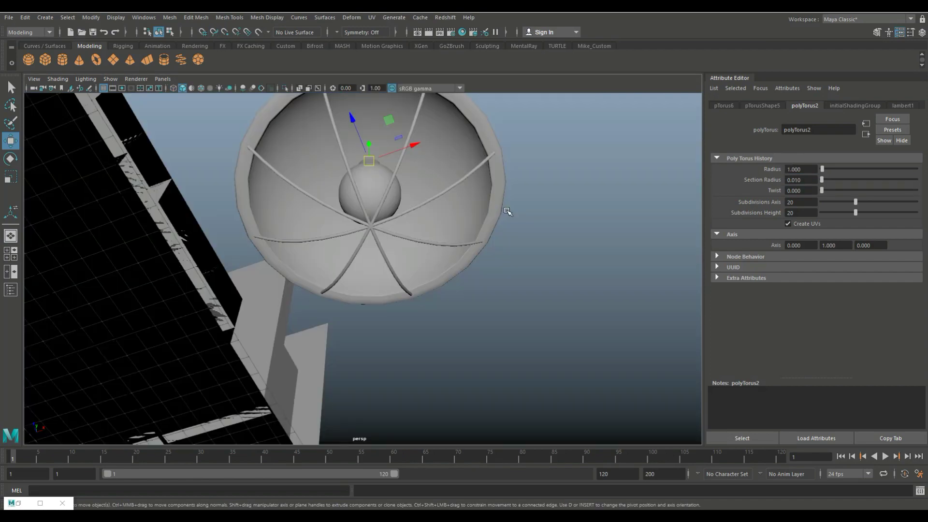
Duplicate the thin ring and scale the copy into a wide ring.
left_click_drag(507, 252, 421, 256, "alt")
right_click_drag(422, 255, 670, 260, "alt")
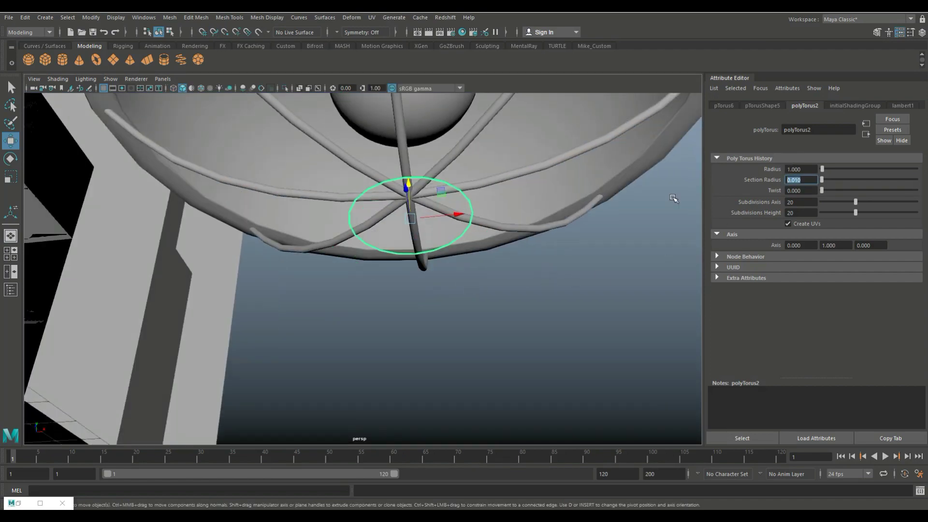
scroll(409, 194, "down", 5)
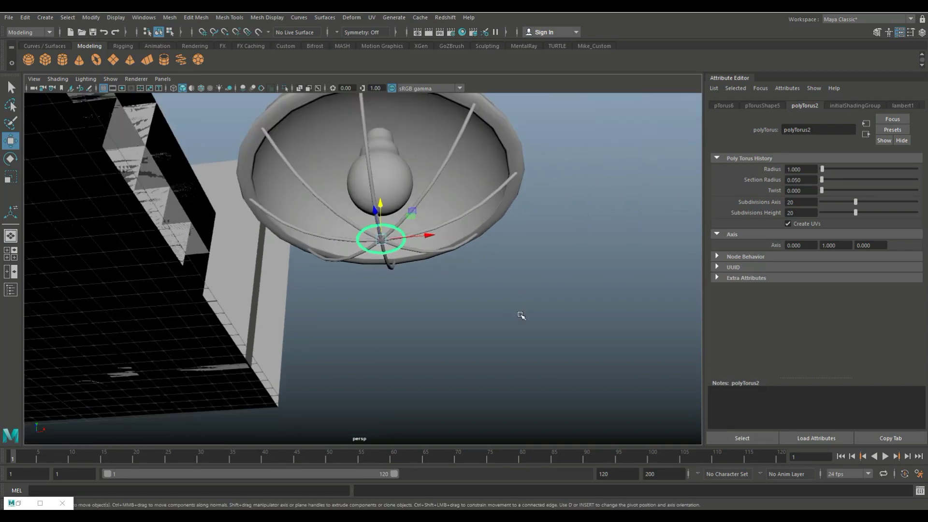
left_click_drag(409, 193, 543, 335, "alt")
key("ctrl+d")
key("r")
left_click_drag(392, 251, 502, 264)
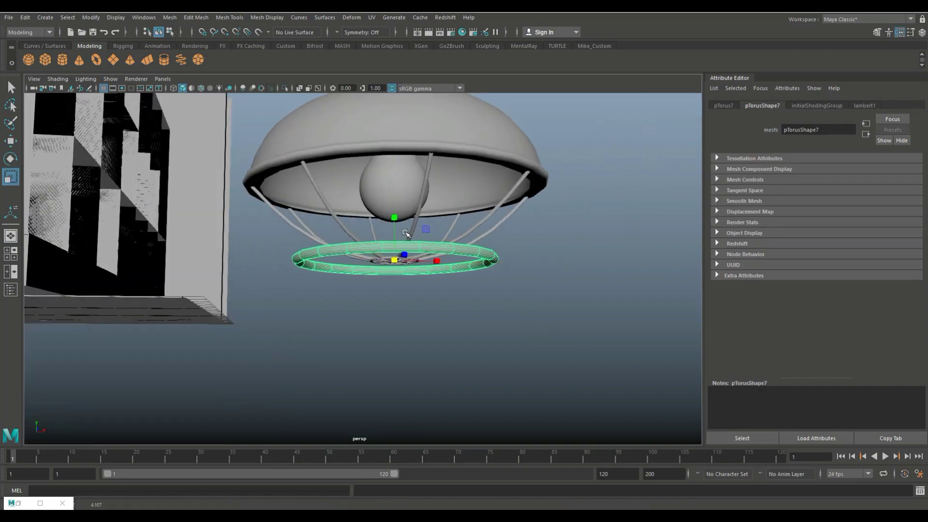
Raise the wide ring higher inside the wire cage.
key("w")
left_click_drag(395, 239, 395, 208)
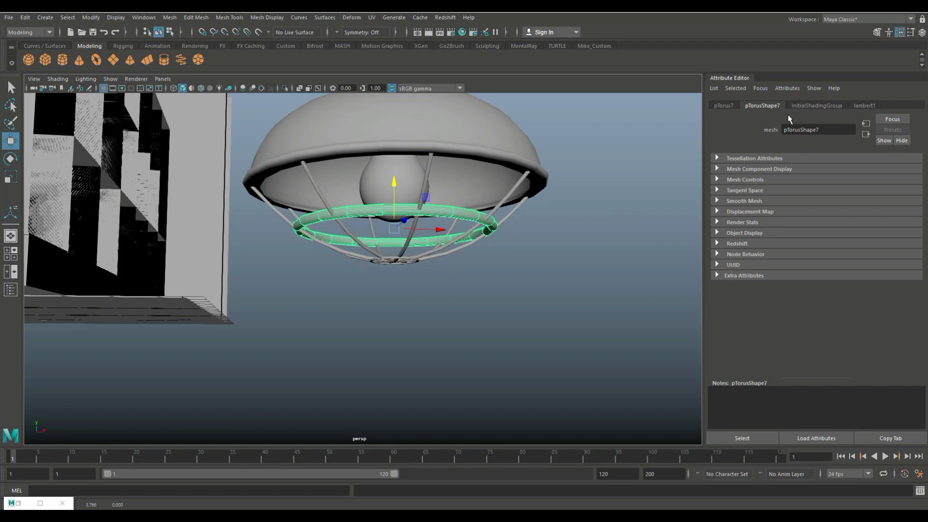
left_click(724, 105)
left_click(572, 284)
mouse_move(535, 305)
left_mouse_down("alt")
mouse_move(497, 328)
mouse_move(484, 319)
left_mouse_up("alt")
Add a cylinder at the wire hub center and stretch it upward into a tall rod.
left_click(62, 59)
left_click_drag(108, 310, 369, 306)
key("4")
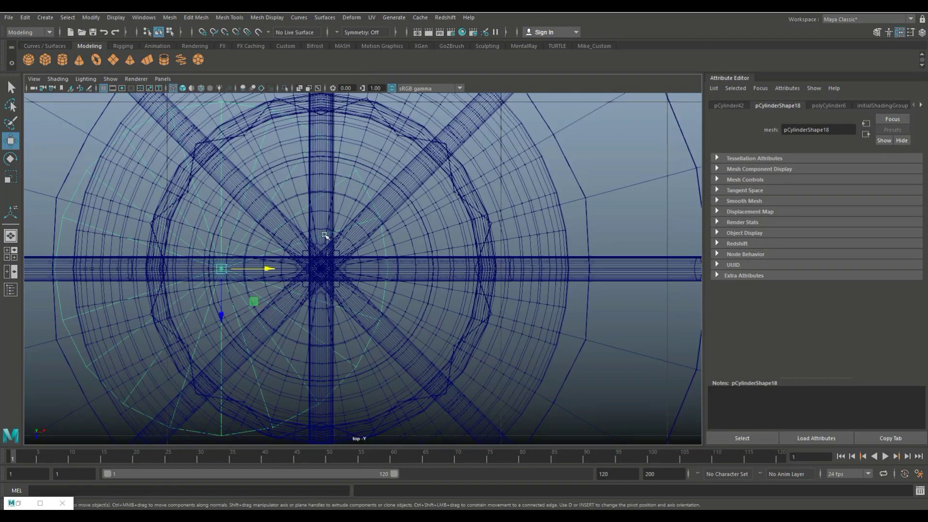
left_click_drag(221, 268, 321, 266)
key("space")
key("space")
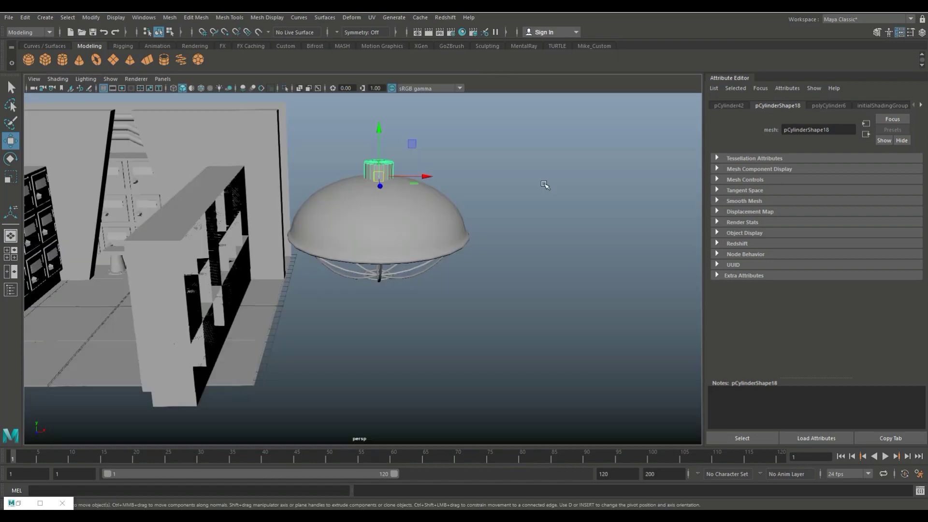
scroll(397, 162, "up", 3)
key("r")
scroll(362, 140, "down", 5)
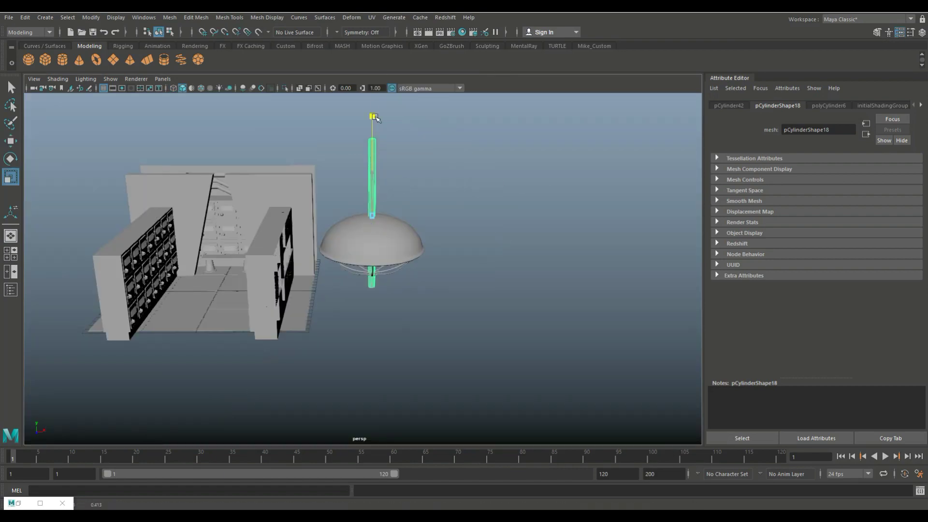
key("w")
left_click_drag(373, 173, 377, 131)
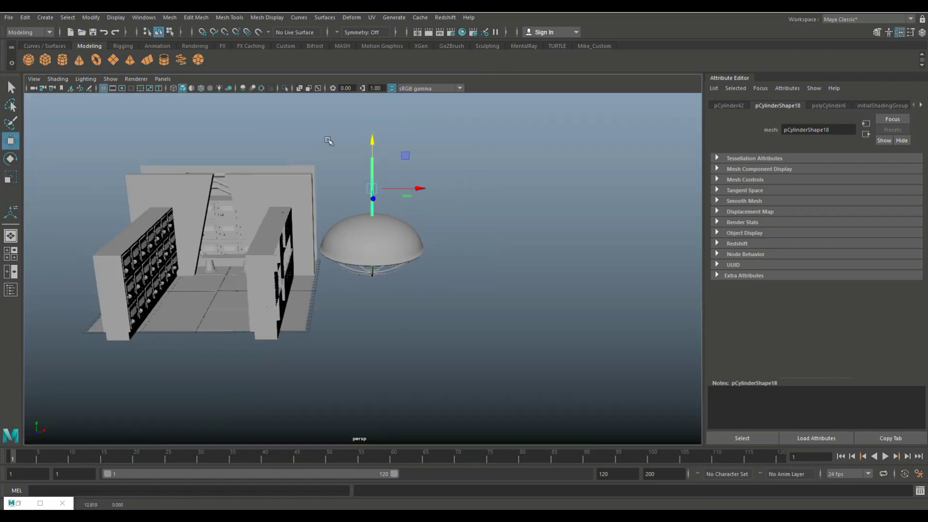
Combine the dome, cage and rod into one lamp mesh, slide it into the room and shrink it.
left_click(170, 17)
left_click(183, 39)
left_click_drag(421, 242, 259, 244)
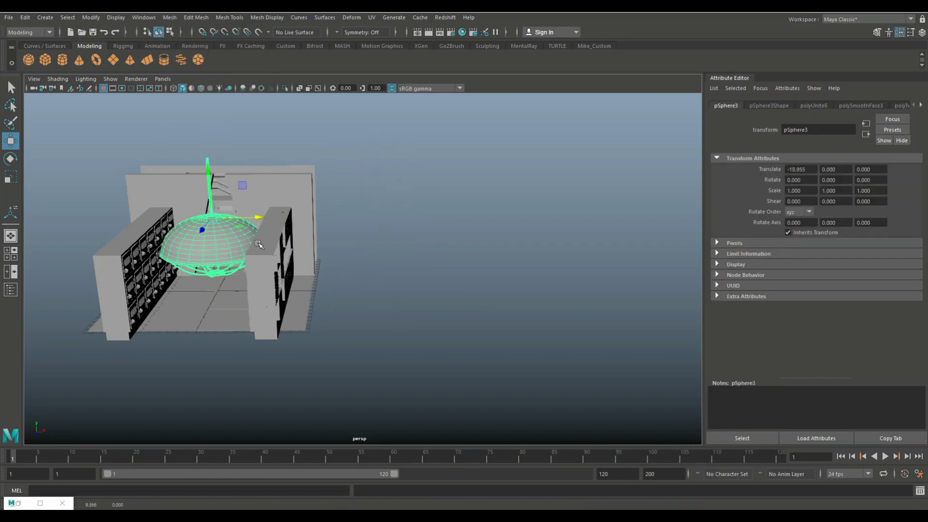
key("space")
key("space")
key("r")
middle_click_drag(340, 289, 312, 289)
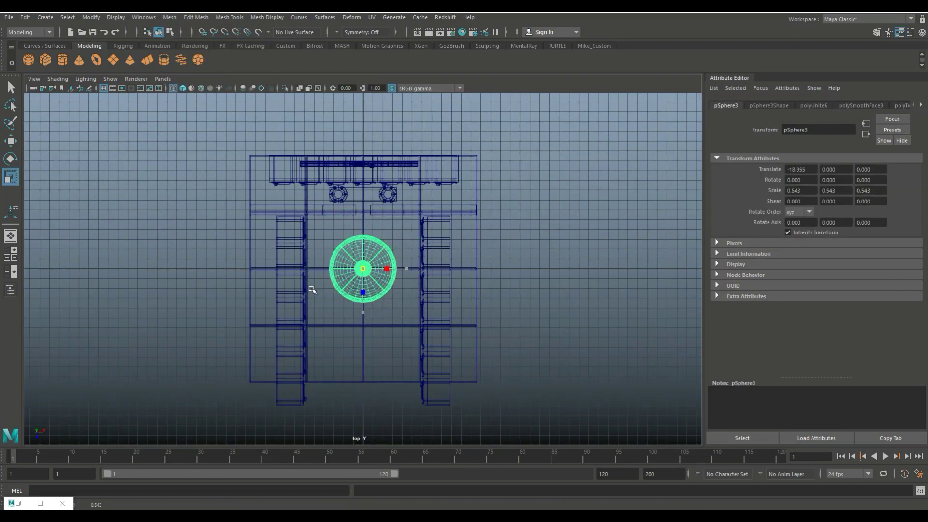
key("w")
middle_click_drag(345, 331, 337, 284)
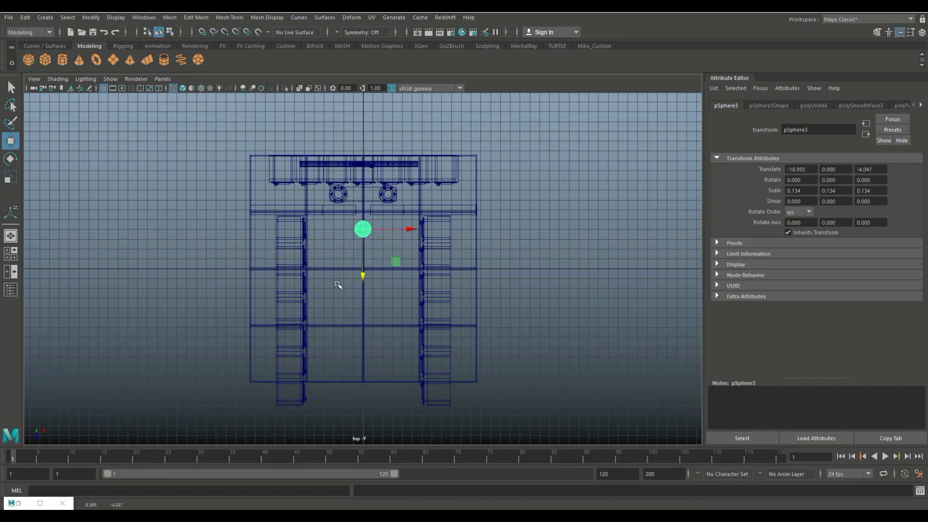
key("space")
key("space")
Set the lamp to 0.25 scale and raise it under the ceiling along the corridor.
mouse_move(383, 253)
left_mouse_down("alt")
mouse_move(475, 341)
mouse_move(495, 402)
left_mouse_up("alt")
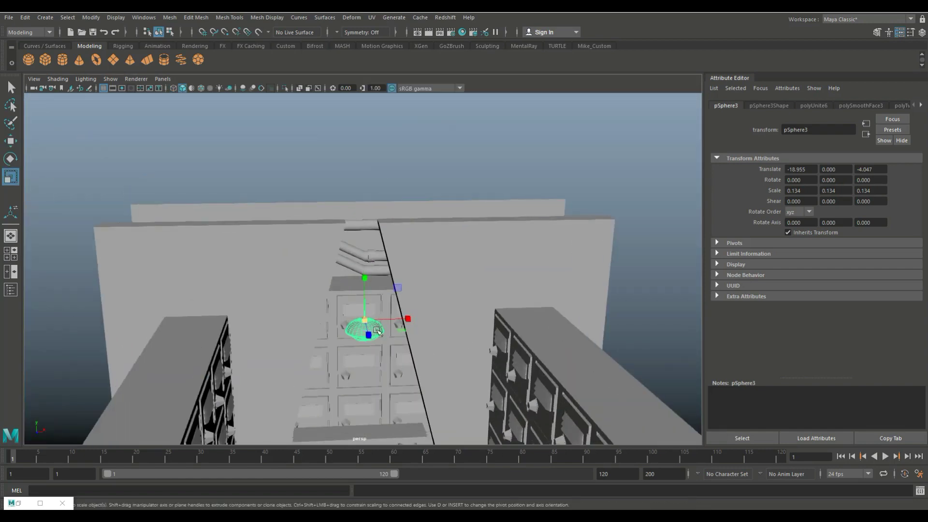
key("r")
middle_click_drag(495, 401, 513, 401)
key("w")
left_click_drag(495, 401, 435, 310, "alt")
scroll(433, 306, "up", 5)
middle_click_drag(432, 306, 348, 300)
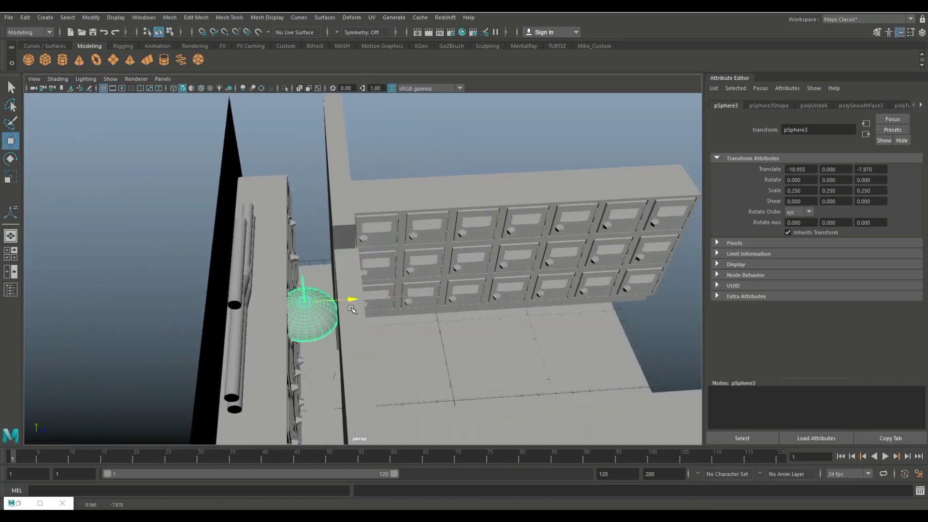
left_click_drag(348, 301, 348, 331, "alt")
left_click_drag(318, 266, 312, 210)
left_click_drag(366, 249, 352, 249)
mouse_move(353, 249)
left_mouse_down("alt")
mouse_move(363, 288)
mouse_move(380, 186)
mouse_move(338, 270)
left_mouse_up("alt")
Inspect the nearby locker and cylinder meshes, then nudge the lamp sideways.
left_click(353, 198)
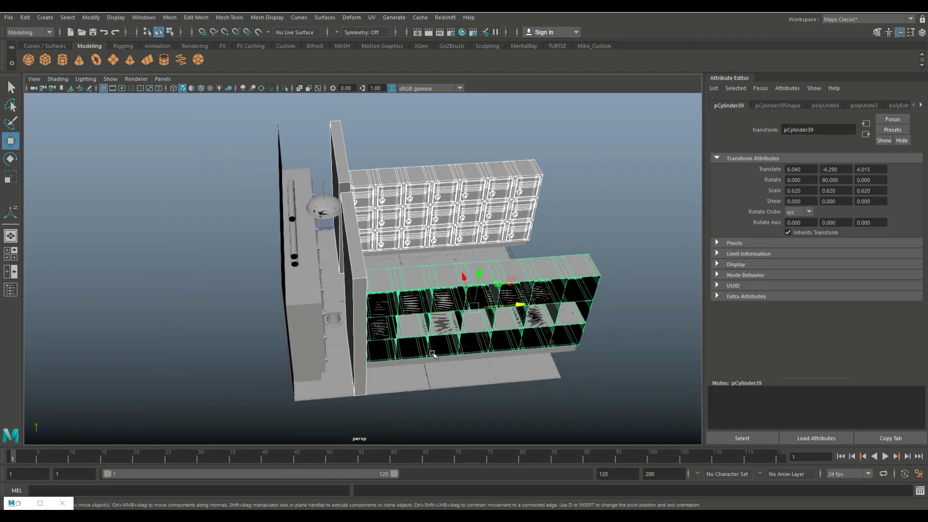
left_click(333, 320)
left_click(389, 375)
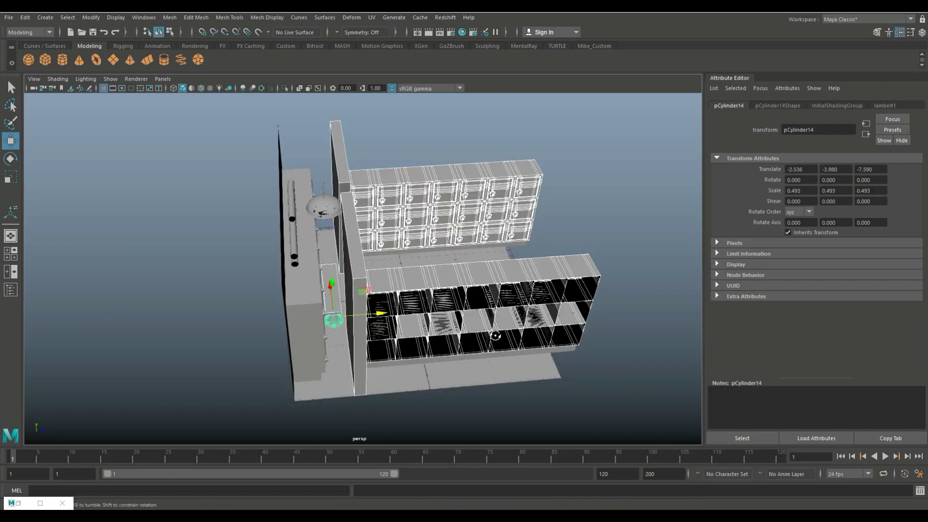
mouse_move(390, 375)
left_mouse_down("alt")
mouse_move(384, 263)
mouse_move(413, 274)
left_mouse_up("alt")
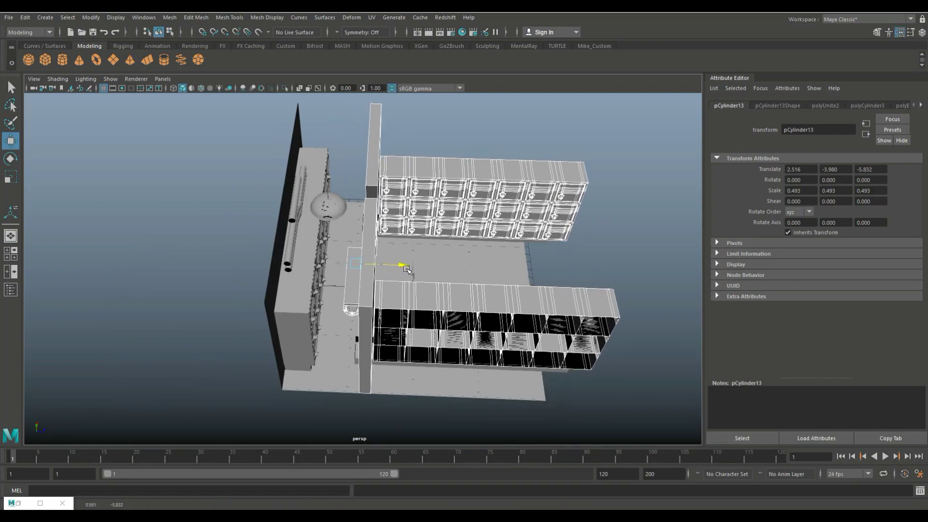
left_click(340, 207)
left_click_drag(381, 207, 401, 208)
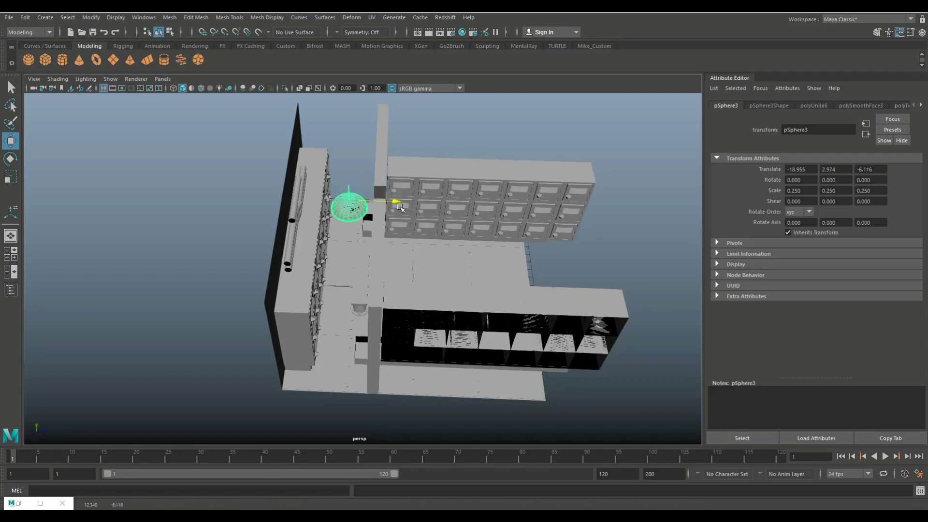
left_click(417, 191)
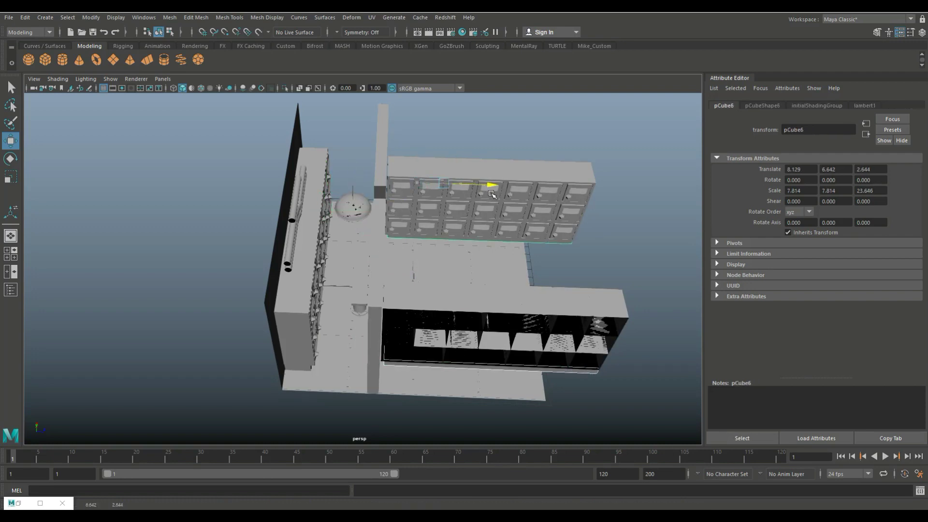
left_click_drag(489, 202, 411, 271, "alt")
Slide a lamp copy down the corridor and repeat the offset with Shift+D.
left_click(379, 256)
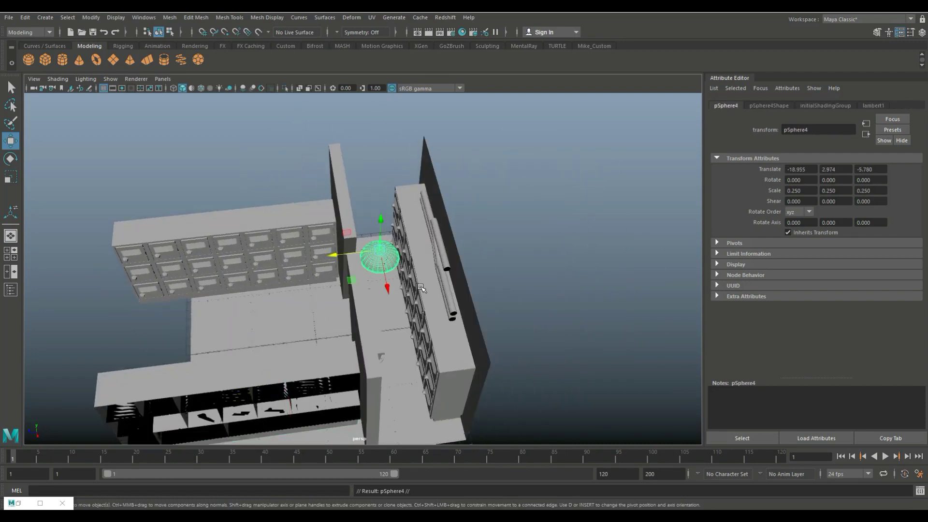
middle_click_drag(421, 289, 294, 271)
key("shift+d")
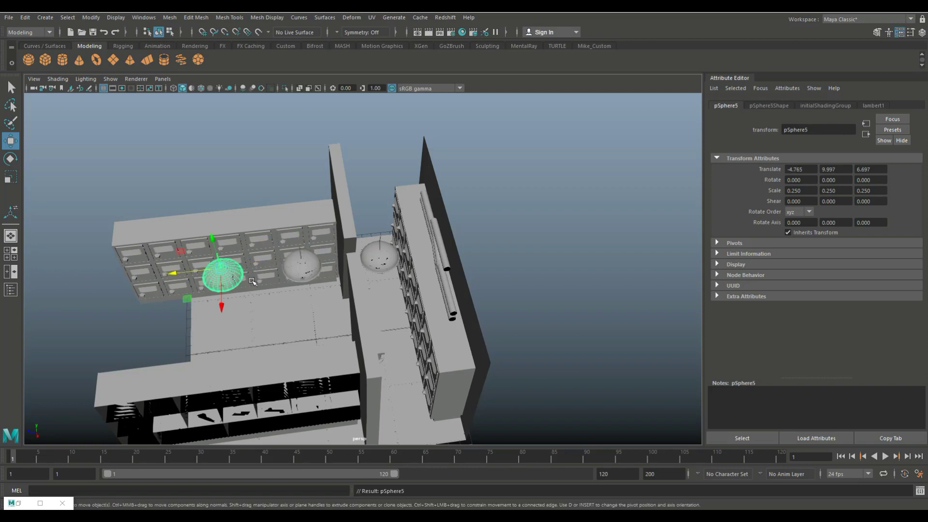
left_click_drag(289, 308, 397, 319, "alt")
scroll(472, 327, "up", 6)
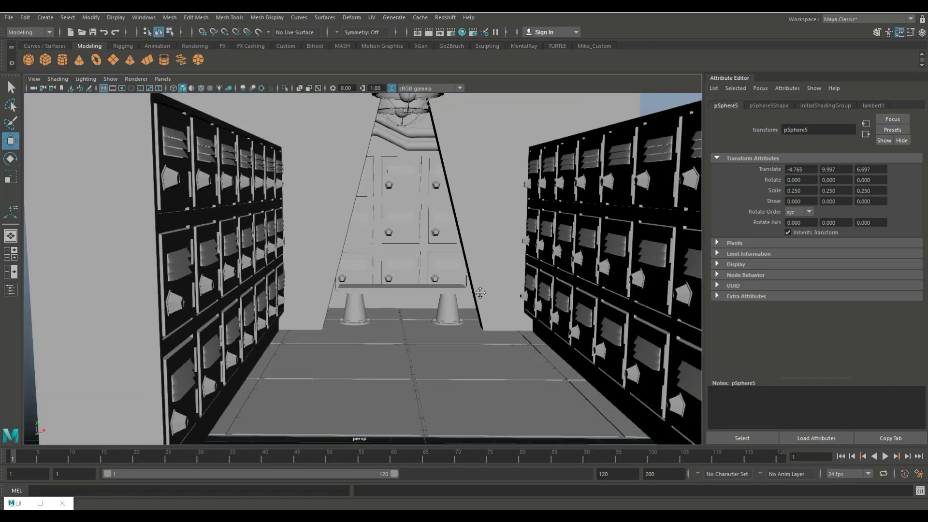
Create an upright polygon plane with 1 subdivision as the corridor's left wall.
key("bracketleft")
left_click(113, 60)
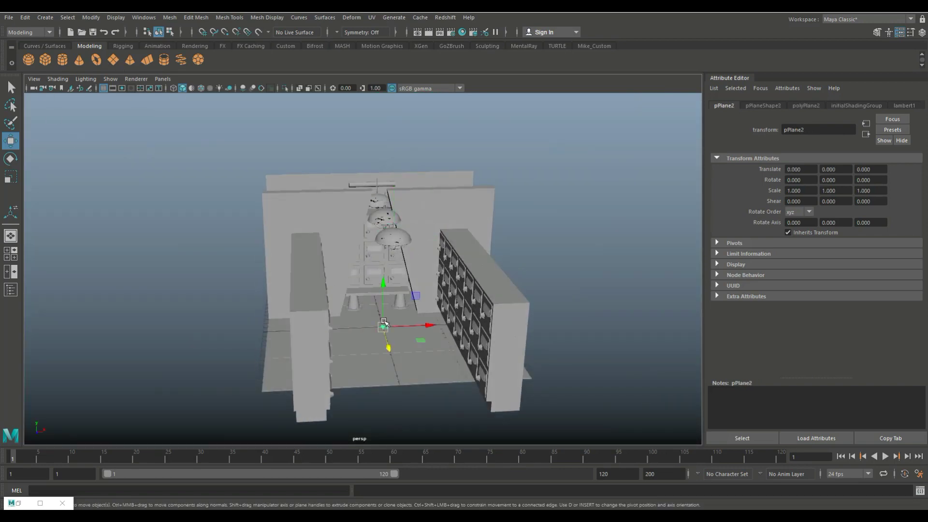
key("e")
mouse_move(387, 300)
left_mouse_down()
mouse_move(416, 286)
mouse_move(423, 295)
left_mouse_up()
left_click(806, 105)
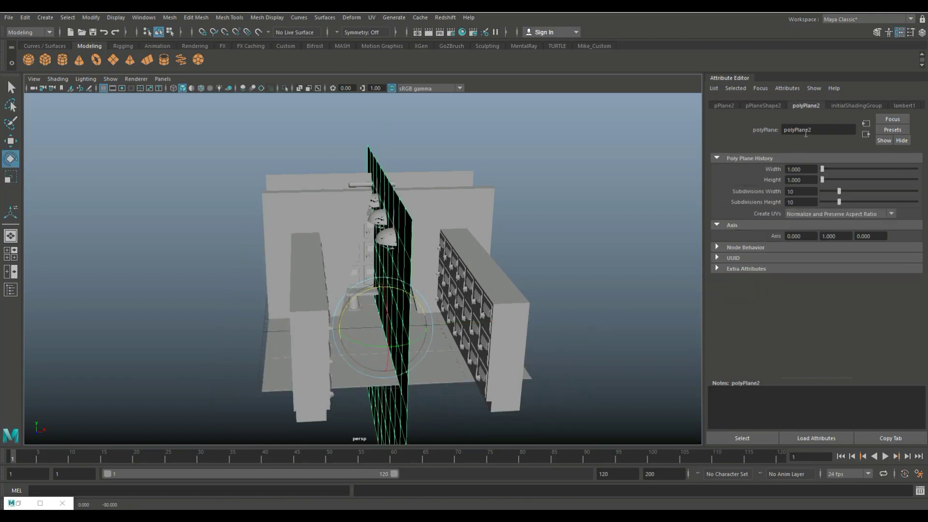
key("Tab")
type("1")
key("Return")
key("w")
left_click_drag(432, 352, 314, 352)
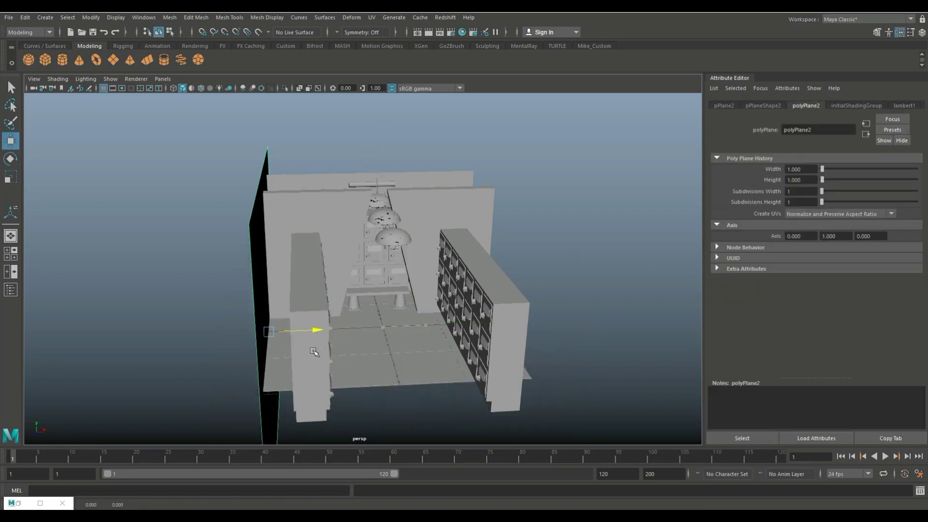
Duplicate the wall plane with Ctrl+D for the right wall.
mouse_move(269, 306)
left_mouse_down("alt")
mouse_move(353, 323)
mouse_move(315, 336)
mouse_move(512, 400)
mouse_move(518, 411)
mouse_move(393, 383)
left_mouse_up("alt")
key("ctrl+d")
key("e")
key("w")
Duplicate another plane, lay it flat and raise it to ceiling height.
key("ctrl+d")
key("e")
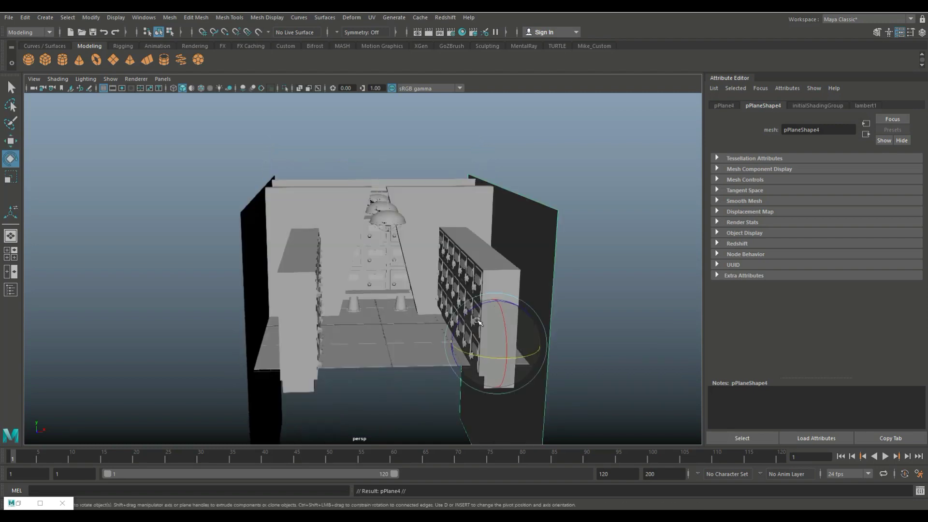
mouse_move(477, 320)
left_mouse_down()
mouse_move(447, 375)
mouse_move(454, 382)
left_mouse_up()
key("w")
left_click_drag(503, 217, 486, 140)
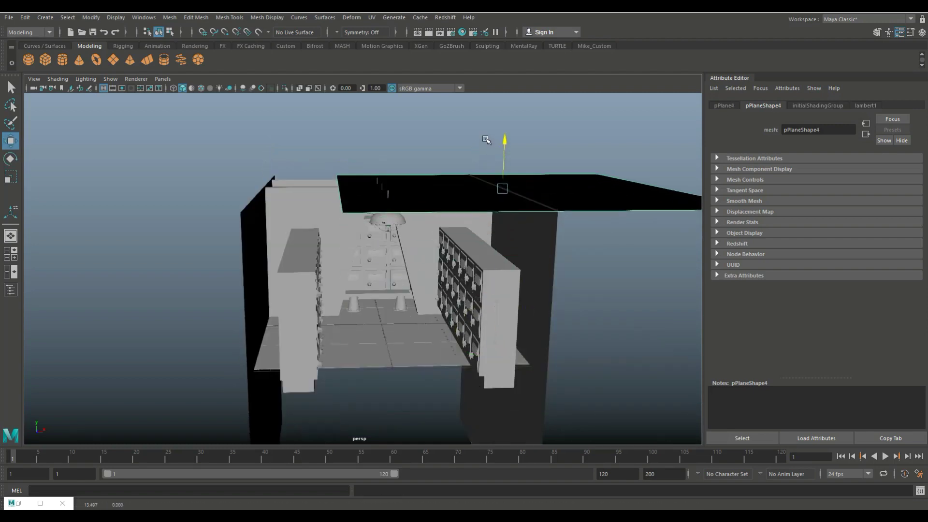
right_click_drag(487, 140, 446, 372, "alt")
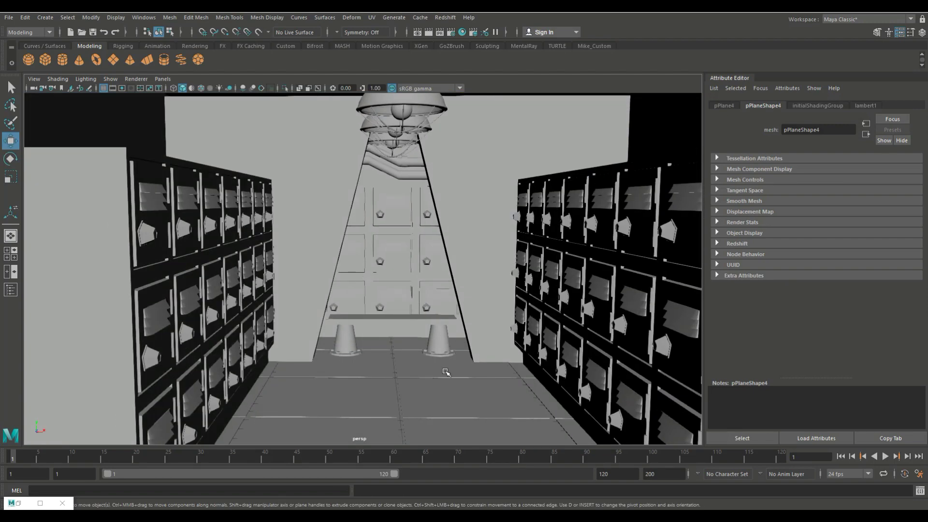
scroll(411, 372, "down", 3)
scroll(257, 181, "up", 5)
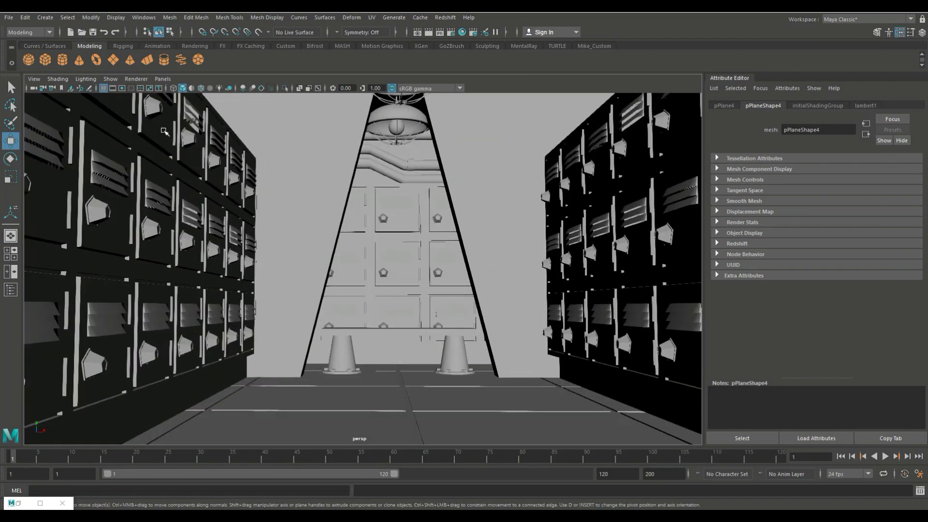
scroll(257, 181, "down", 1)
scroll(321, 255, "down", 3)
scroll(321, 254, "up", 4)
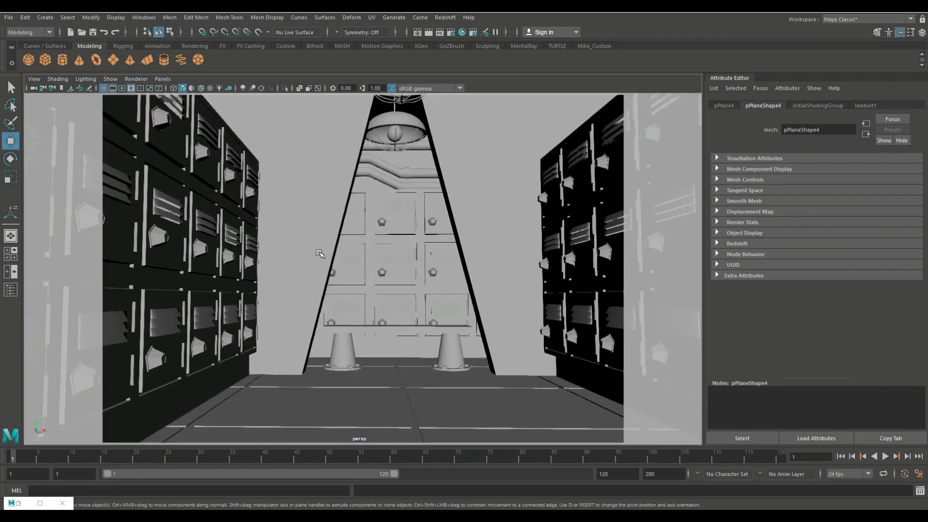
scroll(288, 261, "up", 2)
scroll(290, 263, "down", 2)
scroll(283, 268, "down", 1)
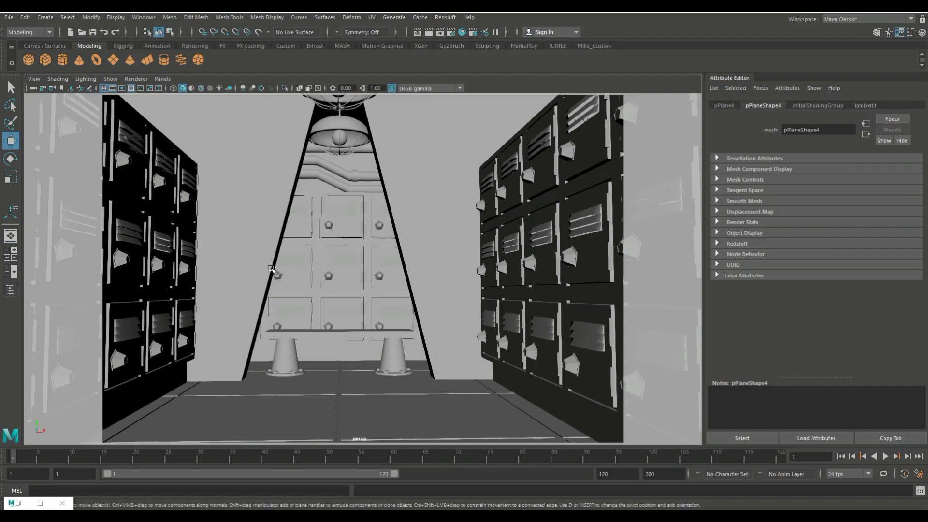
scroll(277, 273, "up", 1)
scroll(277, 273, "up", 1)
scroll(277, 273, "down", 1)
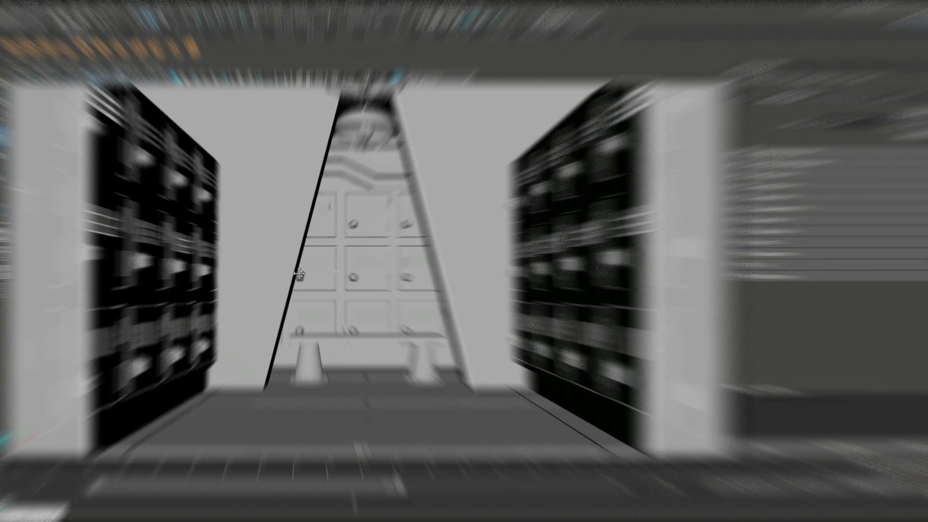